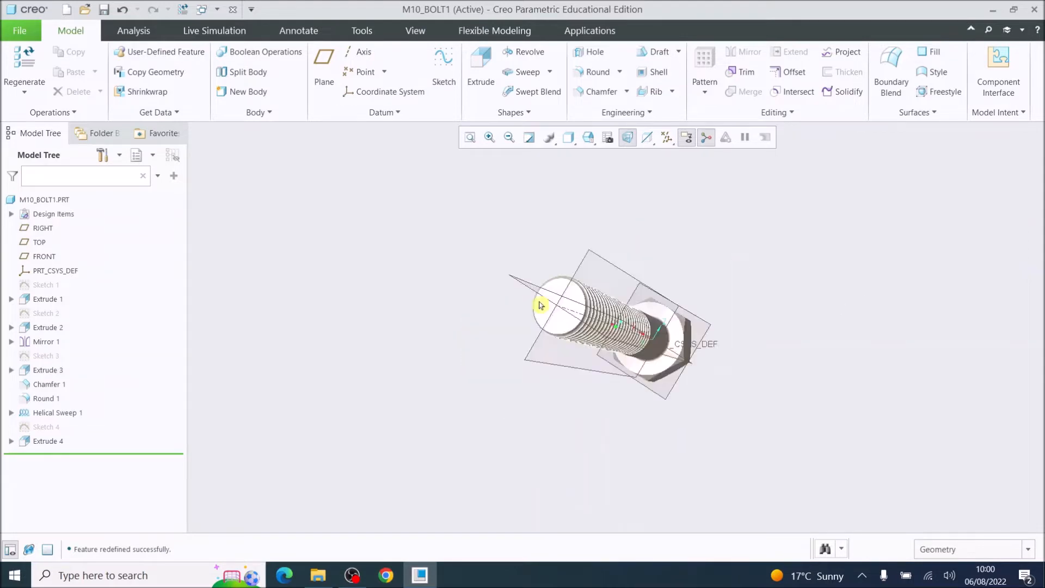
Close the open M10_BOLT1 model and set the working directory to the M10 Bolt folder inside Desktop\Creo 8.
{"action": "left_click", "coordinate": [30, 38]}
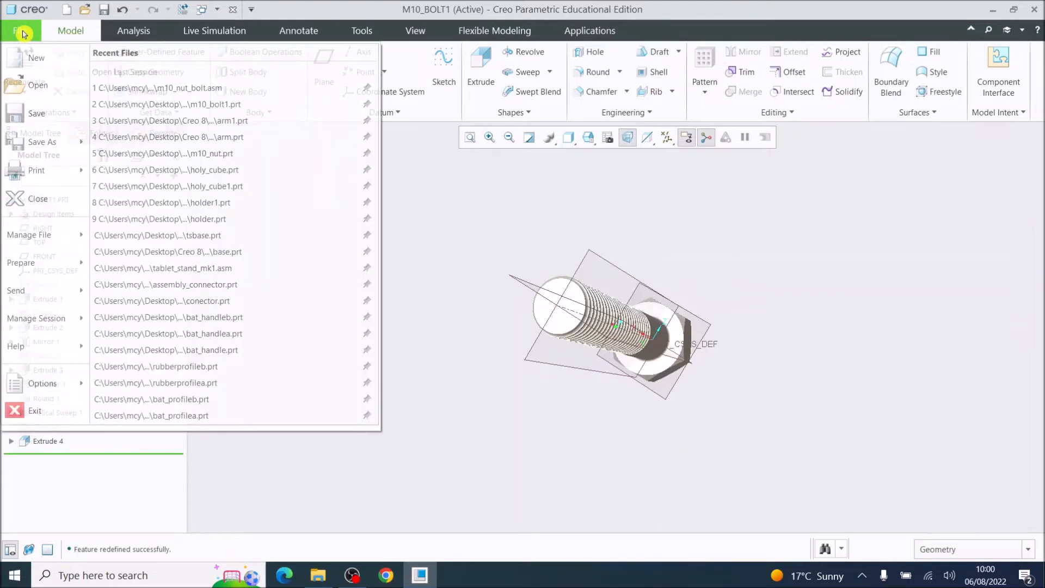
{"action": "left_click", "coordinate": [34, 197]}
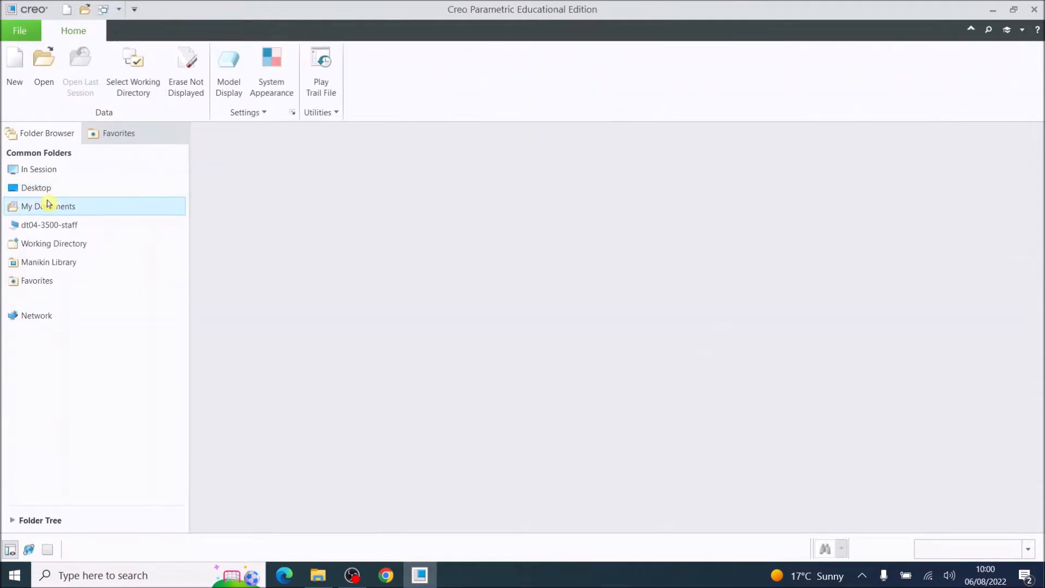
{"action": "left_click", "coordinate": [140, 80]}
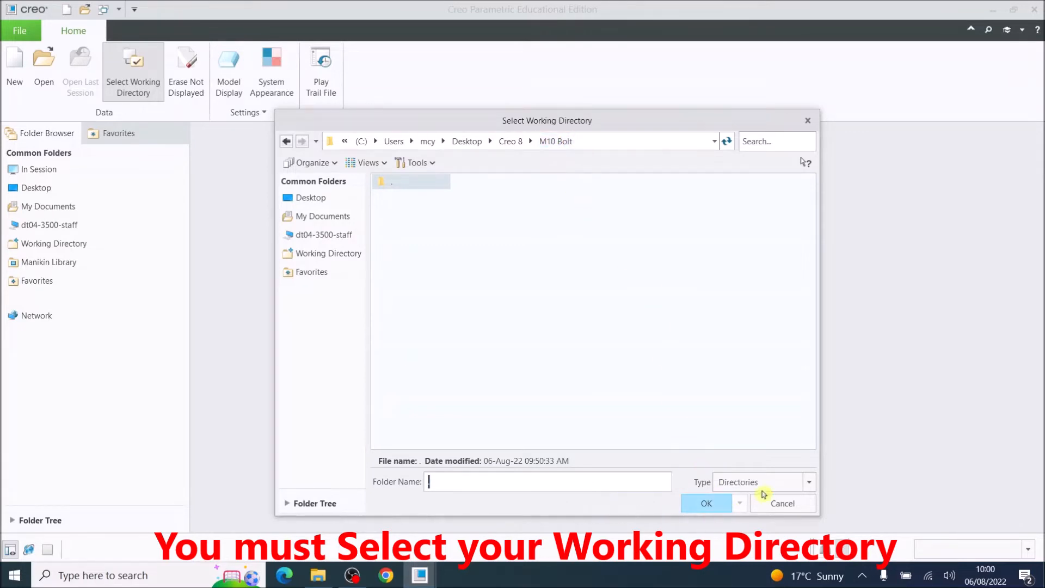
{"action": "left_click", "coordinate": [706, 502]}
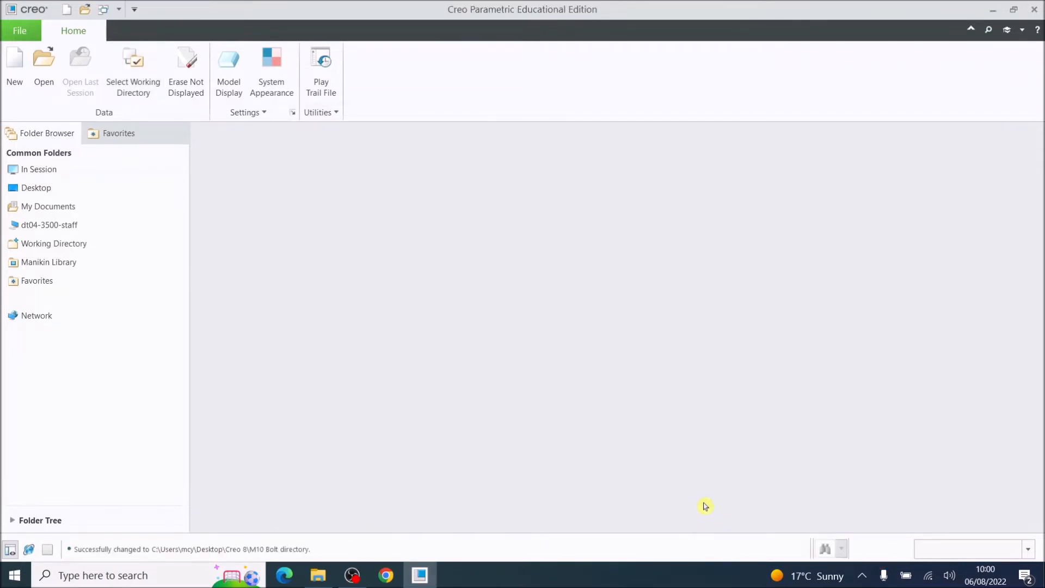
Create a new solid part named M10_Bolt with the default template.
{"action": "left_click", "coordinate": [17, 74]}
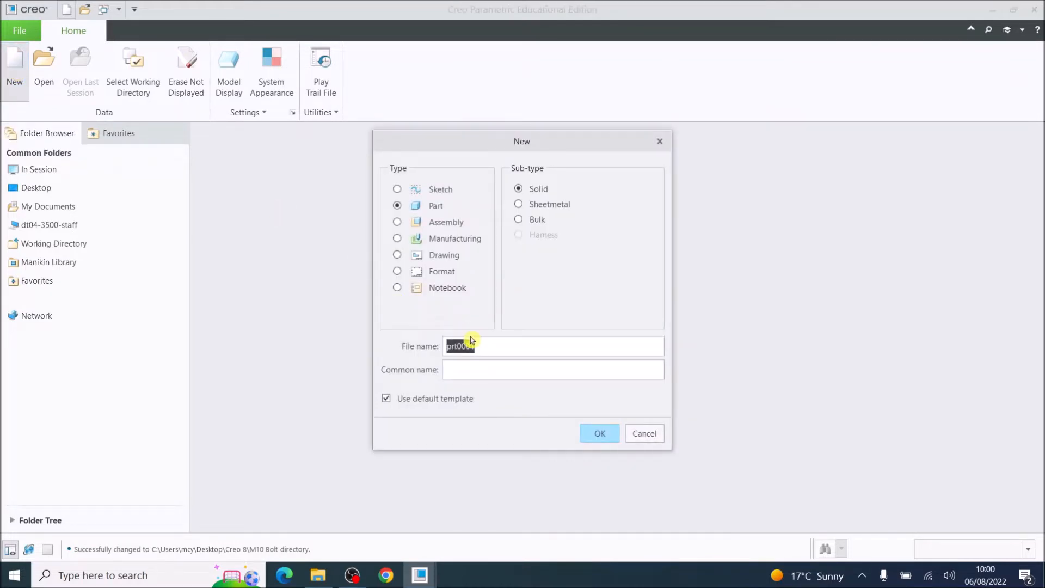
{"action": "type", "text": "M10_Bolt"}
{"action": "left_click", "coordinate": [599, 434]}
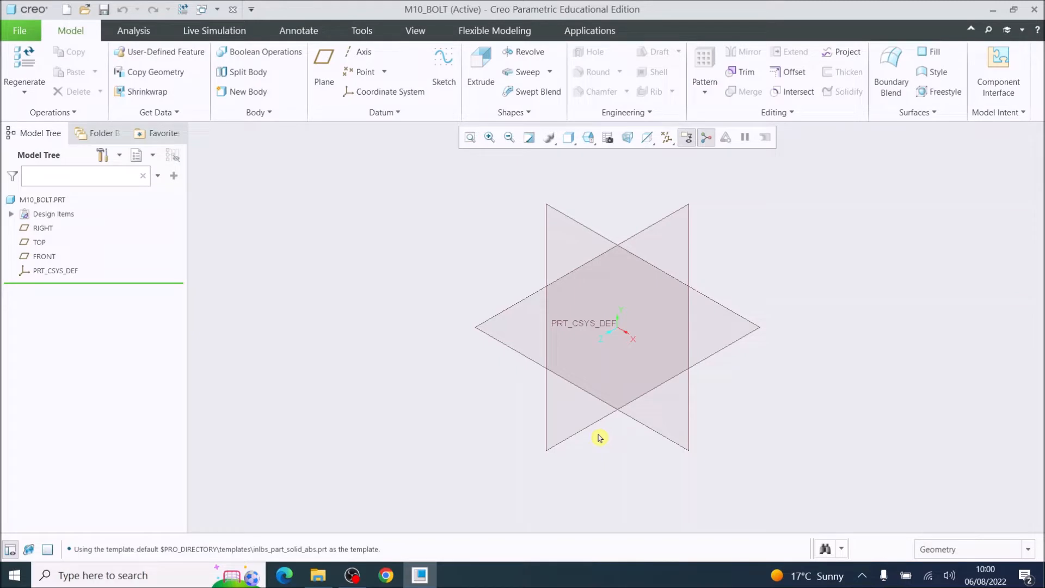
Start a sketch on the TOP plane and place a 6-sided hexagon from the palette near the origin, with sides about 4.32 long.
{"action": "left_click", "coordinate": [39, 244]}
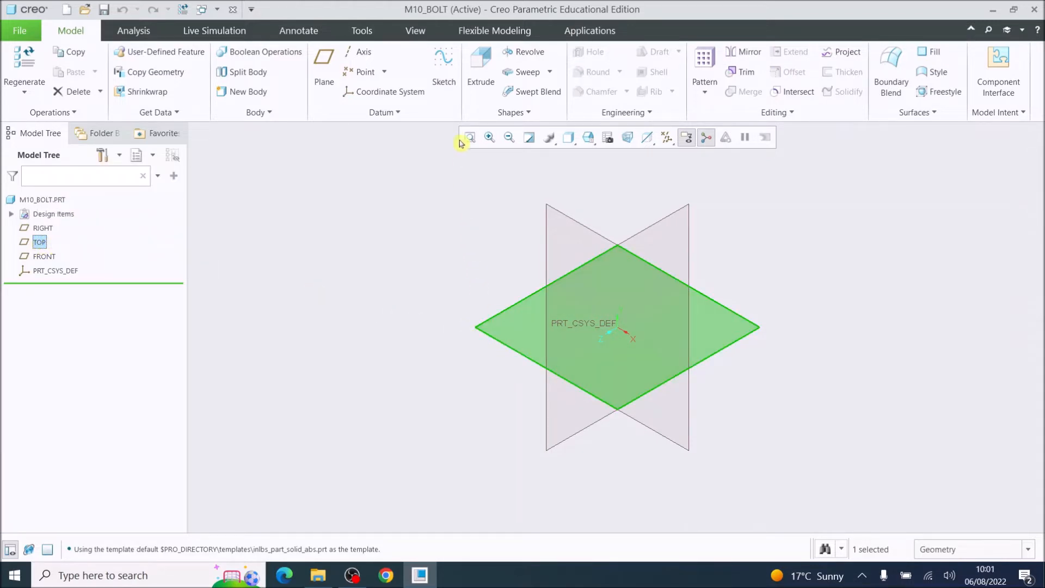
{"action": "left_click", "coordinate": [444, 71]}
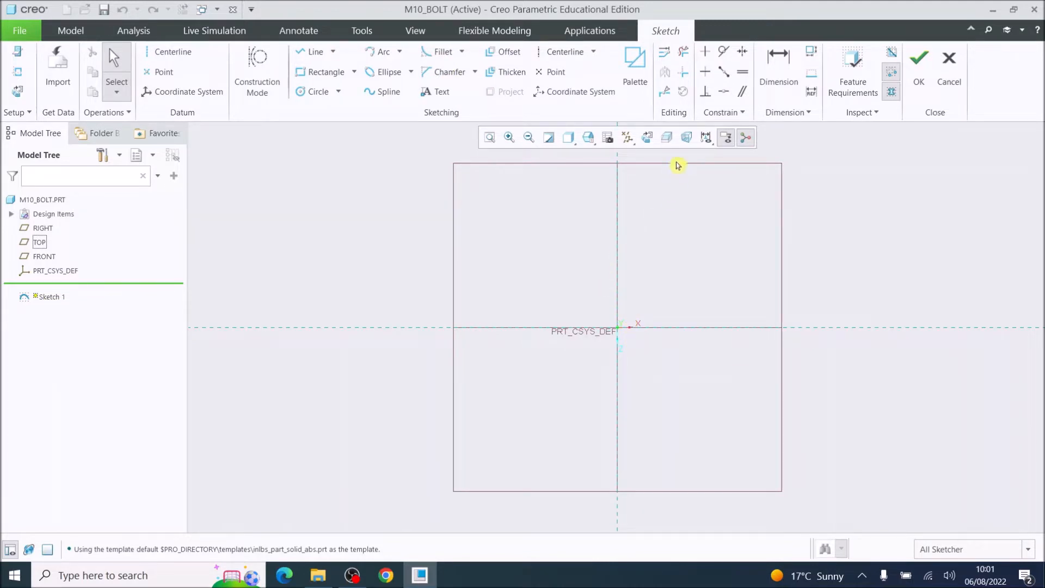
{"action": "left_click", "coordinate": [634, 62]}
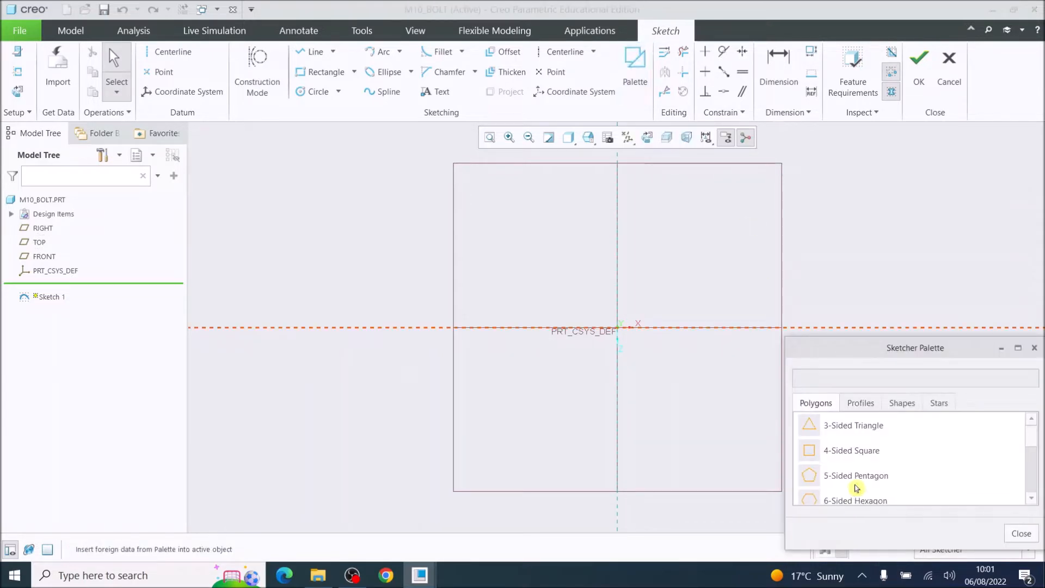
{"action": "scroll", "coordinate": [857, 494], "scroll_direction": "down", "scroll_amount": 1}
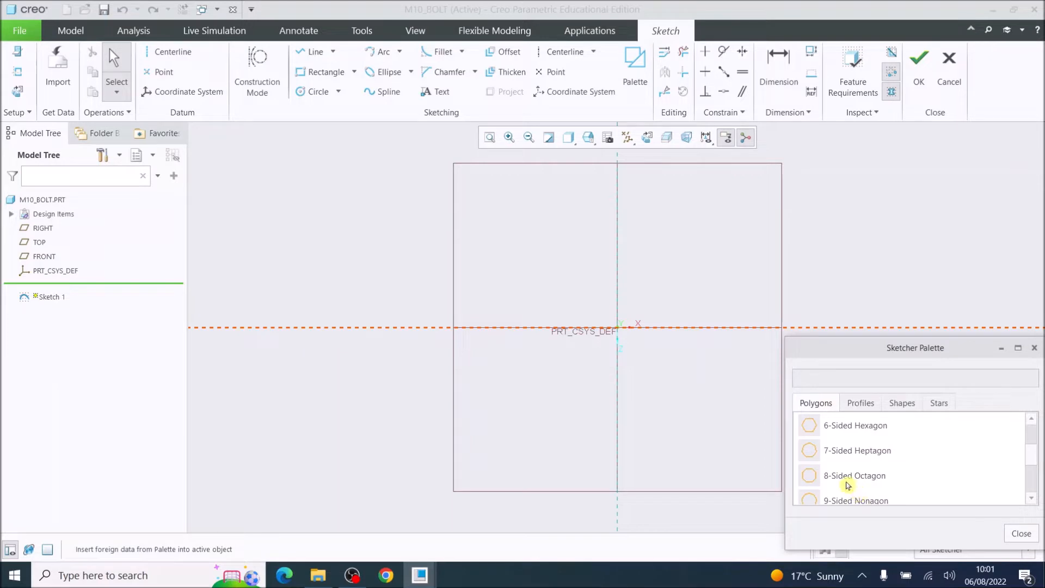
{"action": "double_click", "coordinate": [854, 427]}
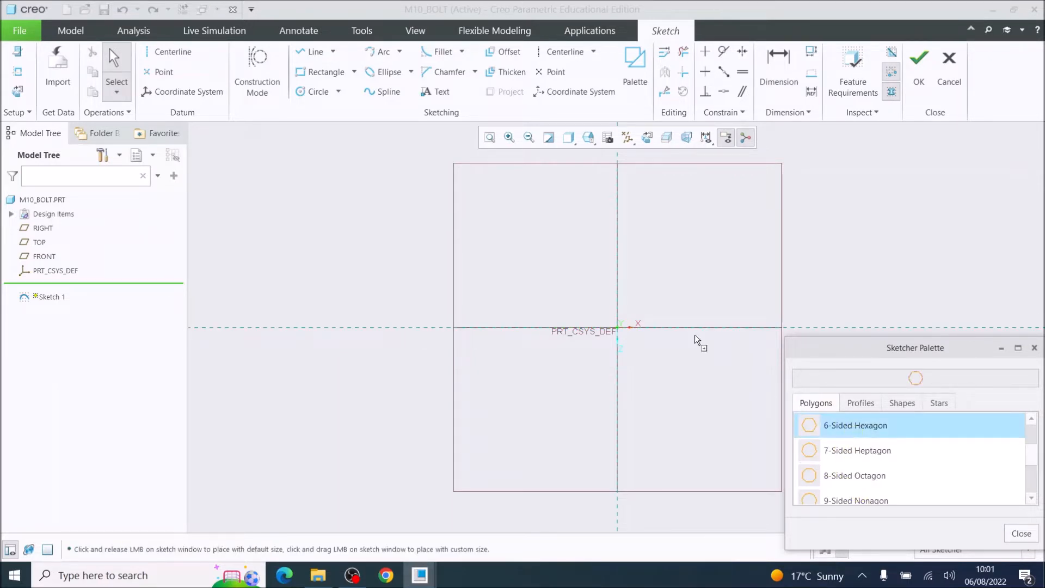
{"action": "scroll", "coordinate": [627, 322], "scroll_direction": "up", "scroll_amount": 5}
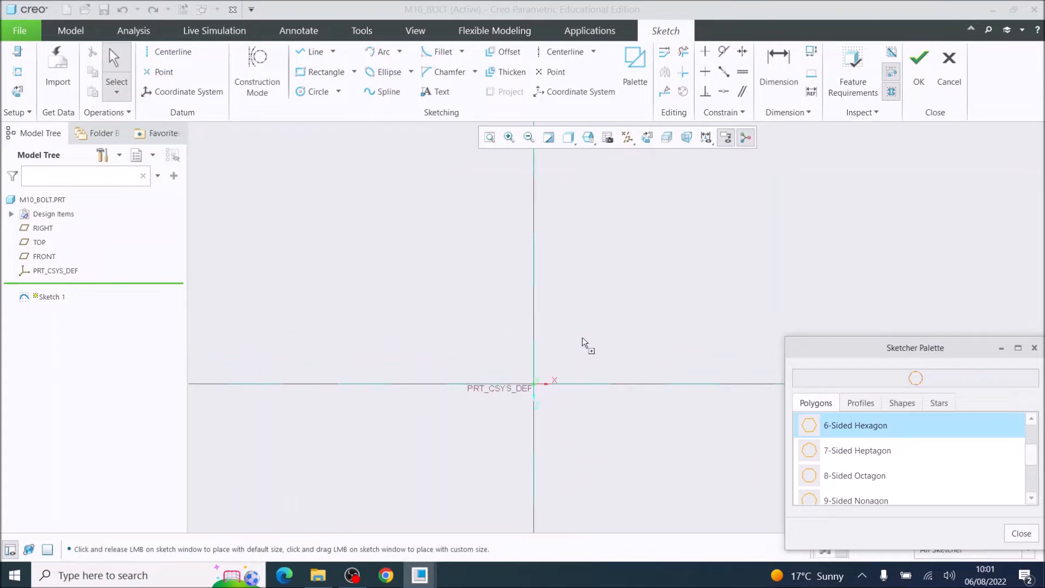
{"action": "left_click", "coordinate": [544, 378]}
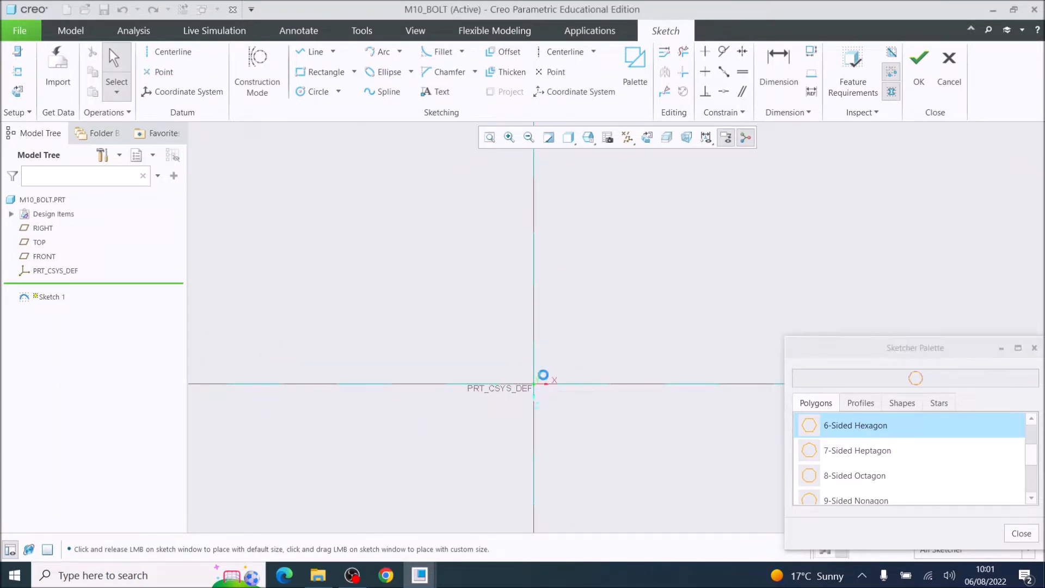
{"action": "scroll", "coordinate": [531, 473], "scroll_direction": "down", "scroll_amount": 1}
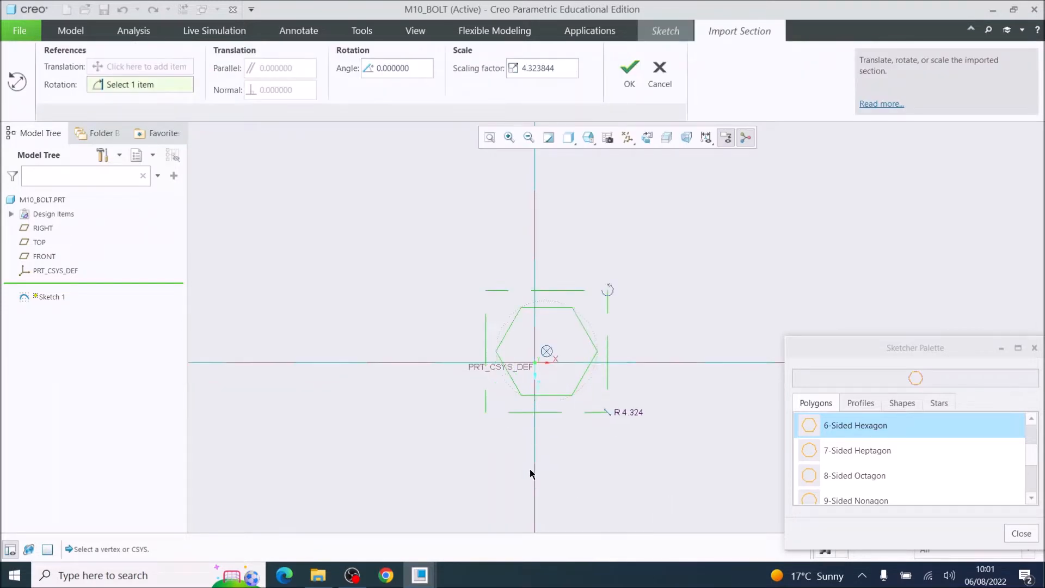
{"action": "scroll", "coordinate": [531, 471], "scroll_direction": "up", "scroll_amount": 1}
{"action": "scroll", "coordinate": [514, 437], "scroll_direction": "down", "scroll_amount": 1}
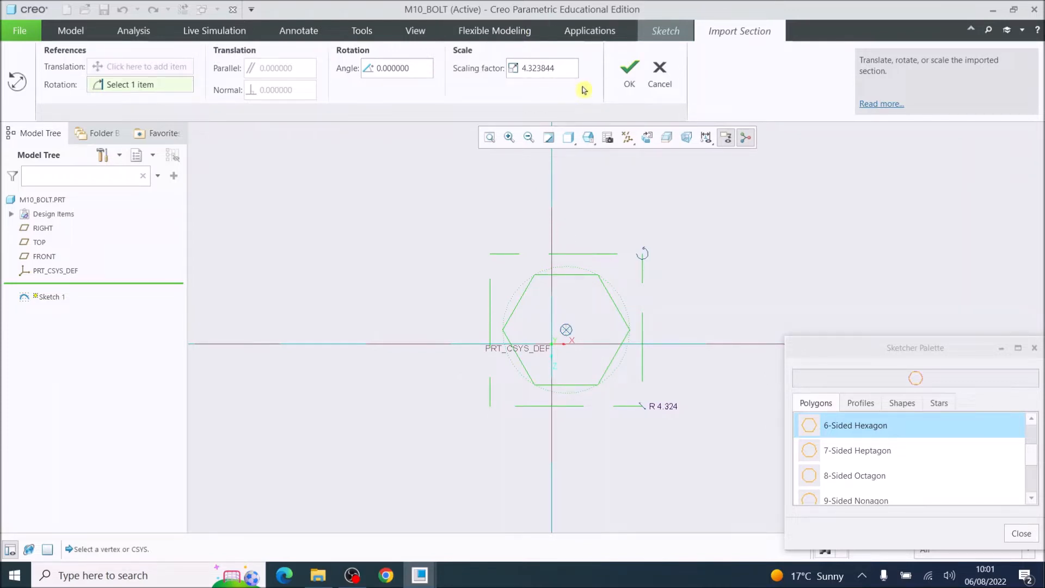
{"action": "left_click", "coordinate": [630, 74]}
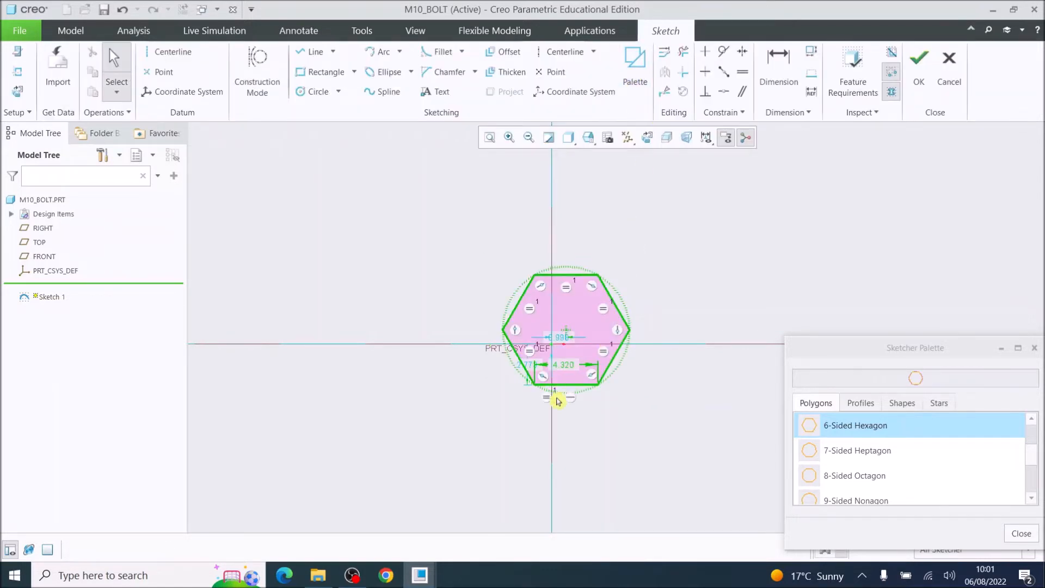
Set the horizontal offset between the hexagon's centre and the vertical reference to 0.
{"action": "scroll", "coordinate": [558, 401], "scroll_direction": "up", "scroll_amount": 3}
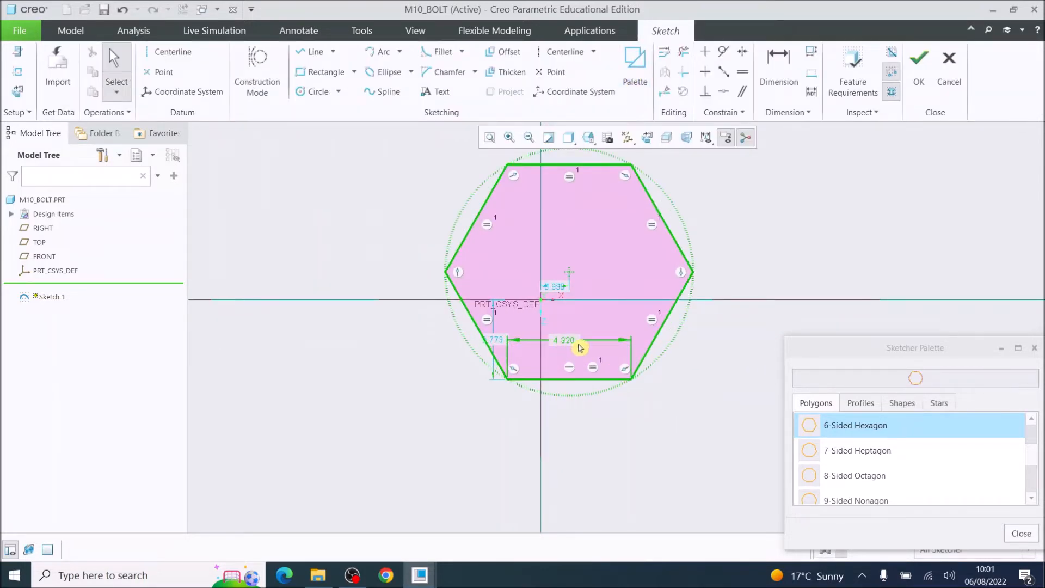
{"action": "scroll", "coordinate": [566, 360], "scroll_direction": "down", "scroll_amount": 3}
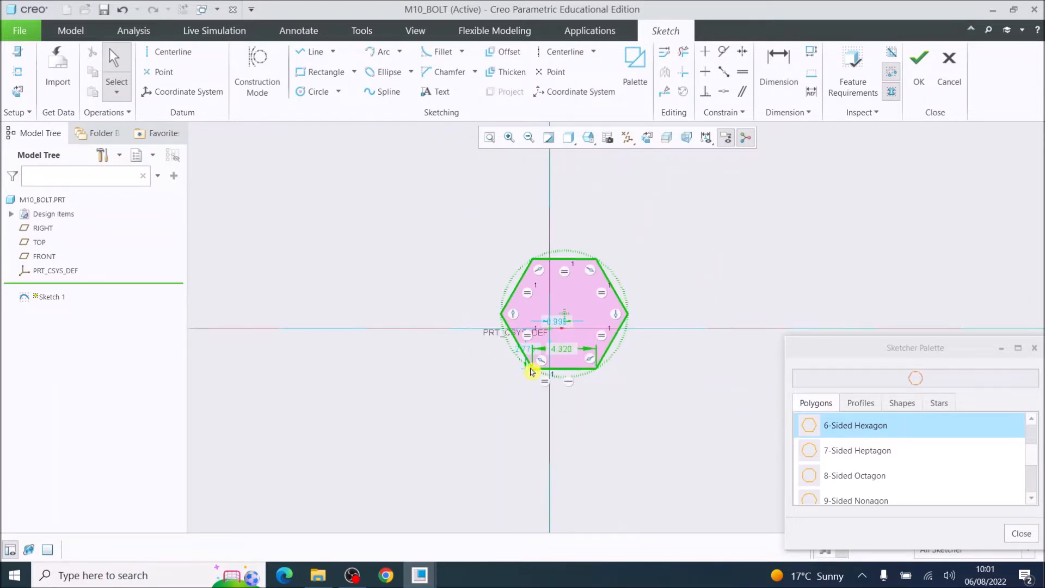
{"action": "scroll", "coordinate": [532, 372], "scroll_direction": "up", "scroll_amount": 4}
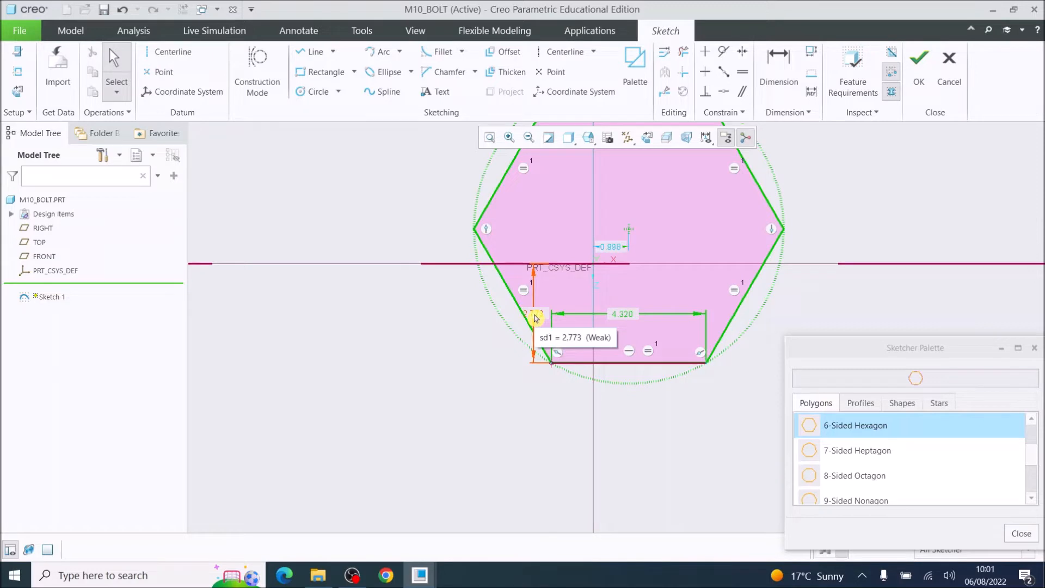
{"action": "double_click", "coordinate": [615, 251]}
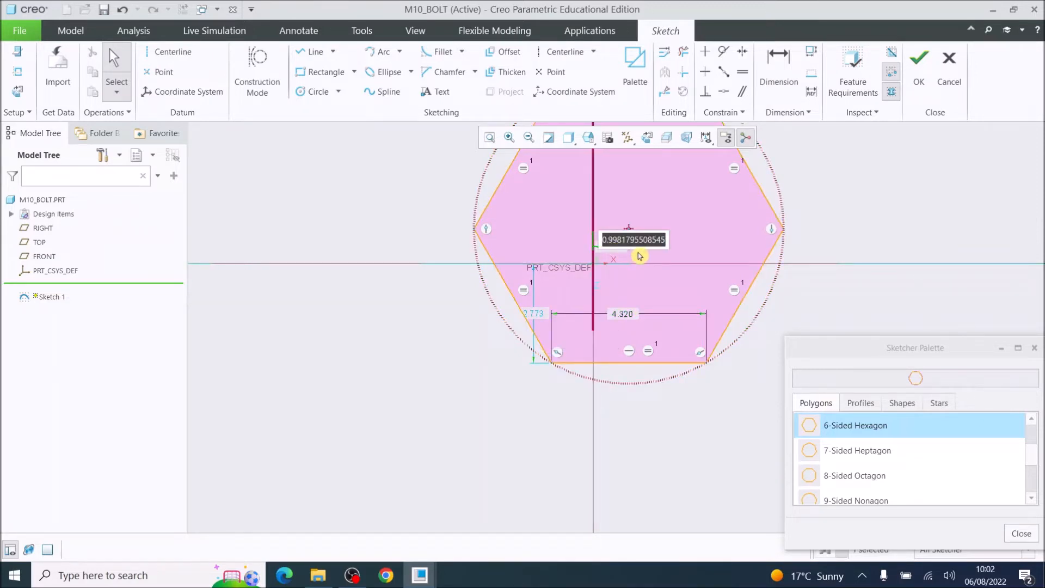
{"action": "type", "text": "0"}
{"action": "key", "text": "Return"}
Dimension the distance between the hexagon's top and bottom sides as 17, deleting the conflicting side-length dimension.
{"action": "scroll", "coordinate": [640, 254], "scroll_direction": "up", "scroll_amount": 3}
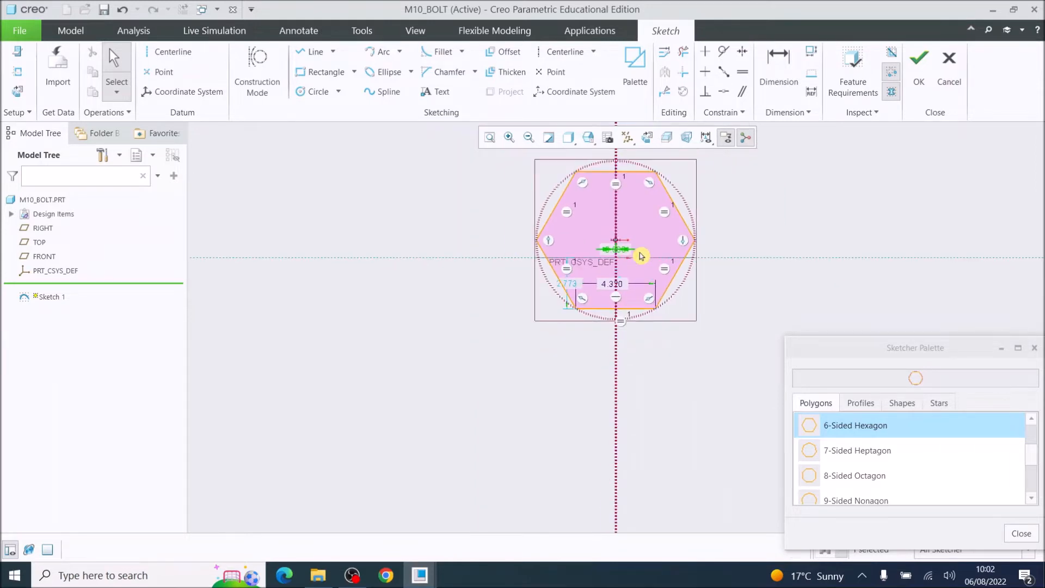
{"action": "scroll", "coordinate": [640, 218], "scroll_direction": "down", "scroll_amount": 3}
{"action": "scroll", "coordinate": [639, 214], "scroll_direction": "up", "scroll_amount": 4}
{"action": "scroll", "coordinate": [633, 180], "scroll_direction": "down", "scroll_amount": 2}
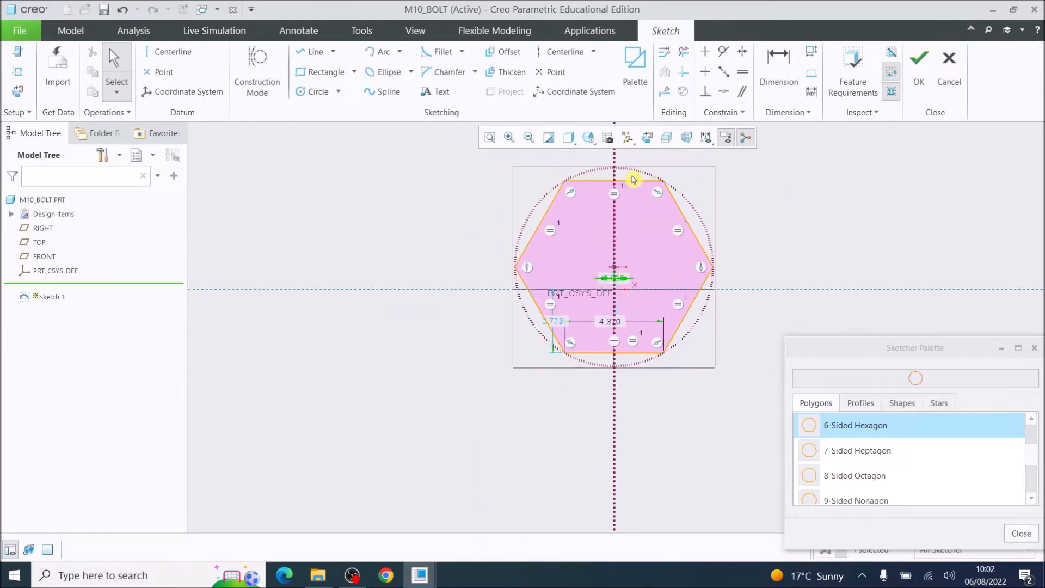
{"action": "scroll", "coordinate": [633, 180], "scroll_direction": "down", "scroll_amount": 3}
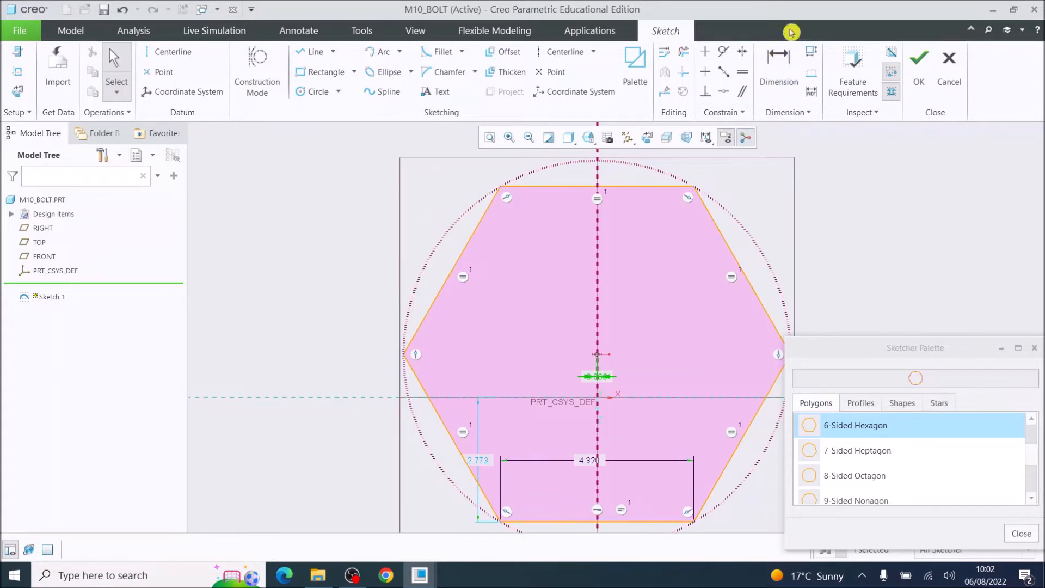
{"action": "left_click", "coordinate": [778, 68]}
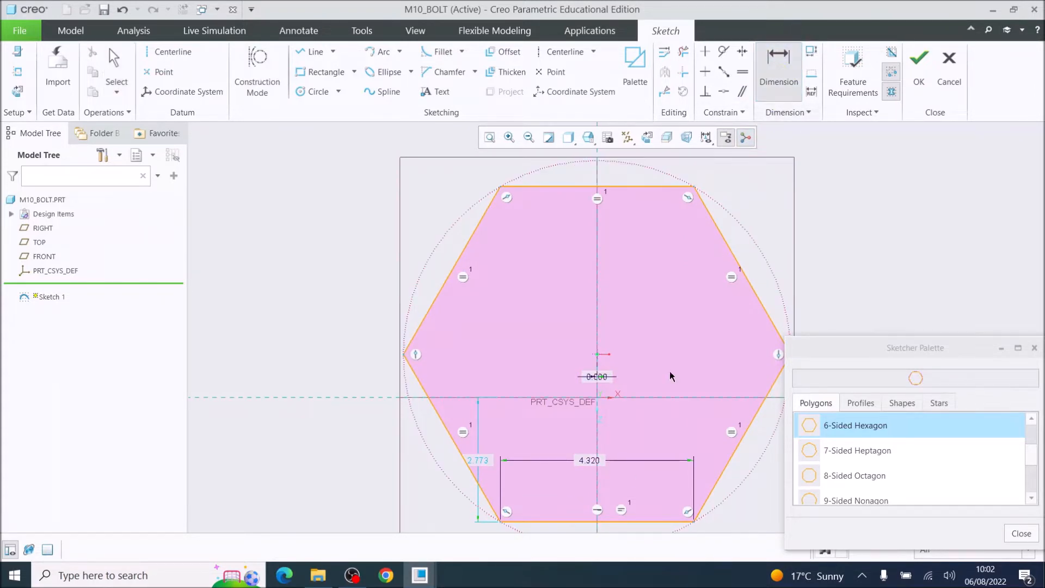
{"action": "left_click", "coordinate": [572, 524]}
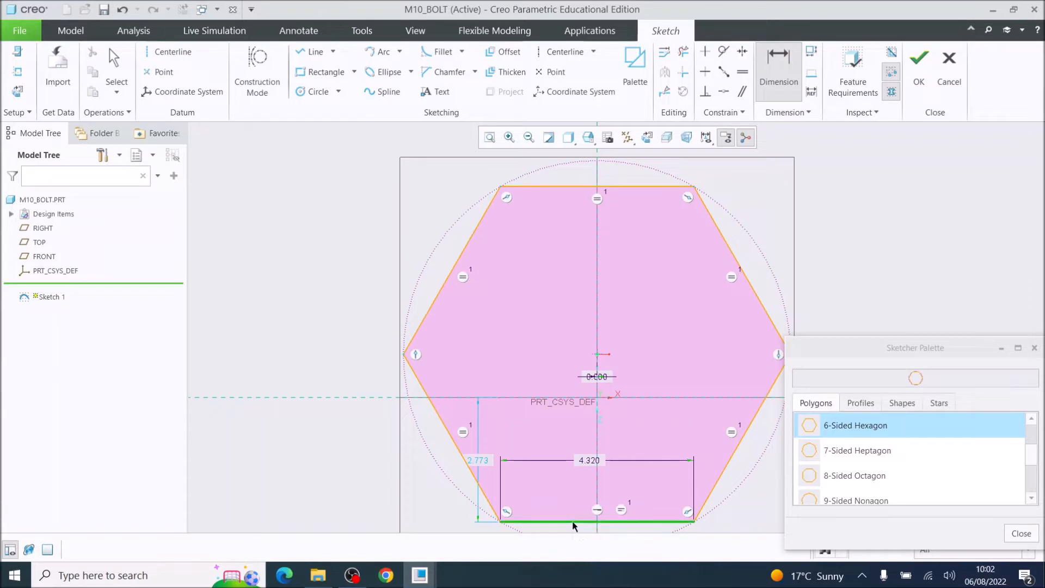
{"action": "left_click", "coordinate": [553, 186]}
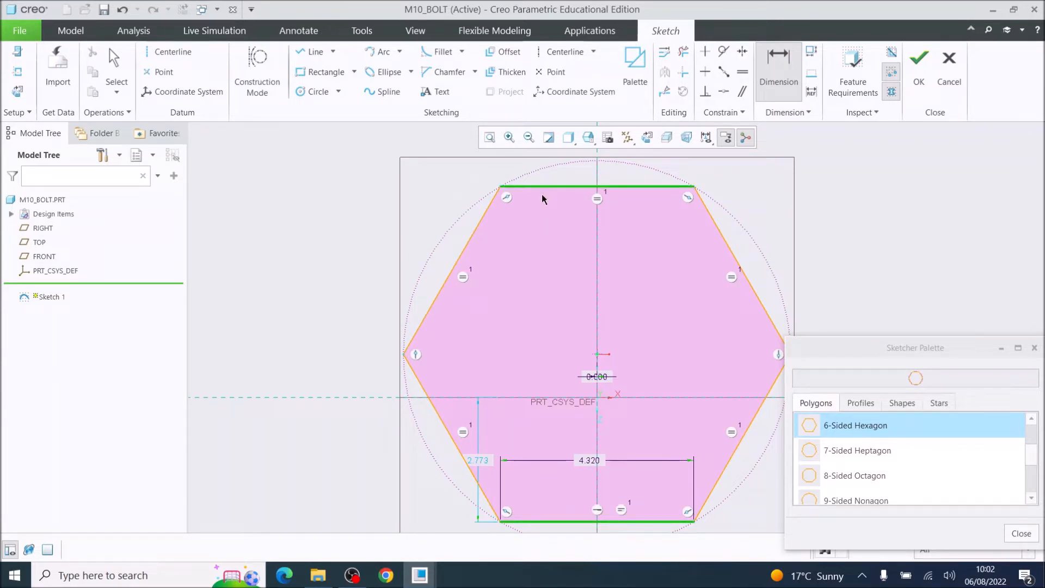
{"action": "middle_click", "coordinate": [351, 332]}
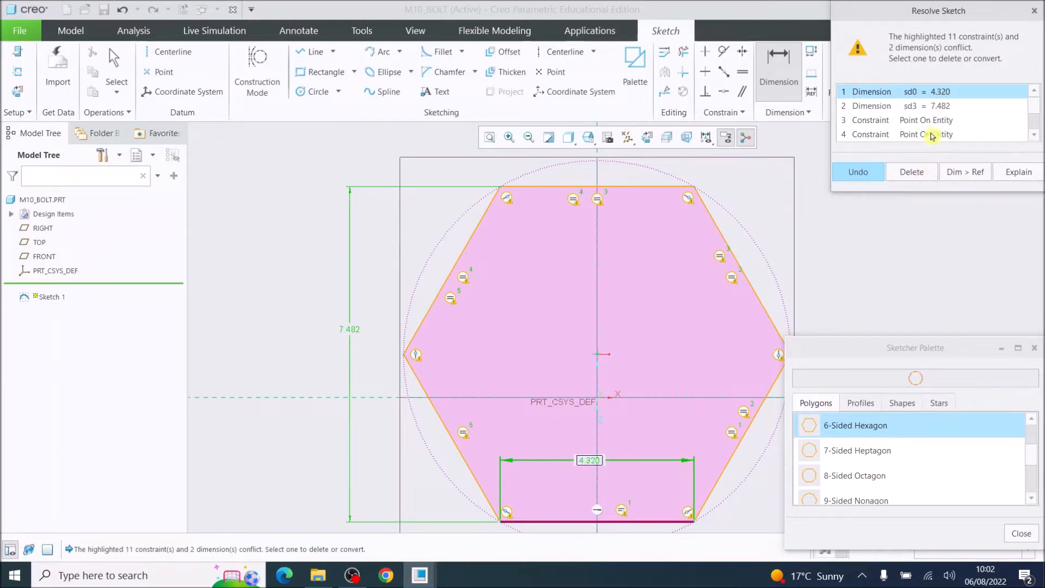
{"action": "left_click", "coordinate": [912, 171]}
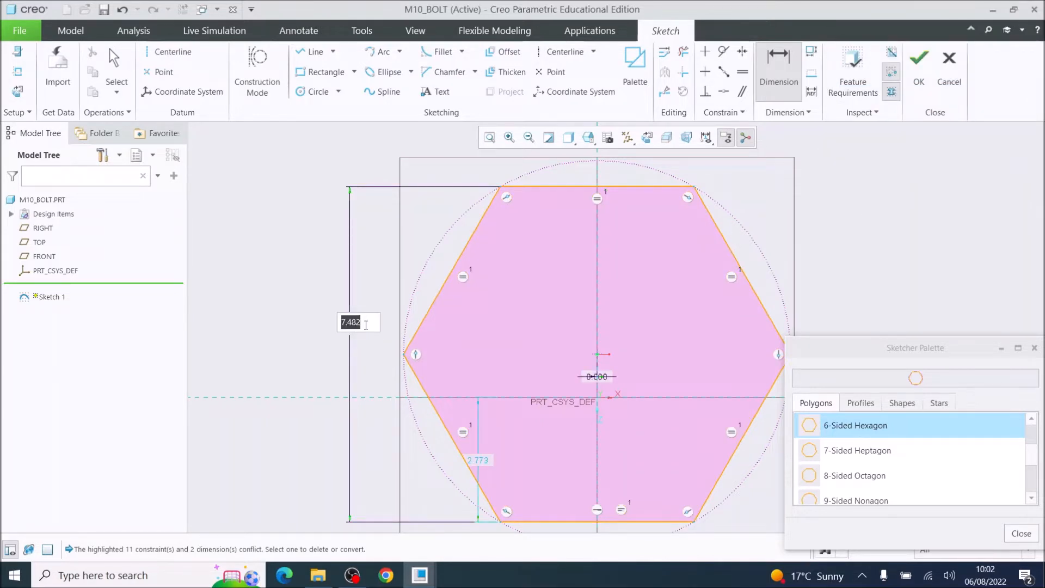
{"action": "type", "text": "17"}
{"action": "key", "text": "Return"}
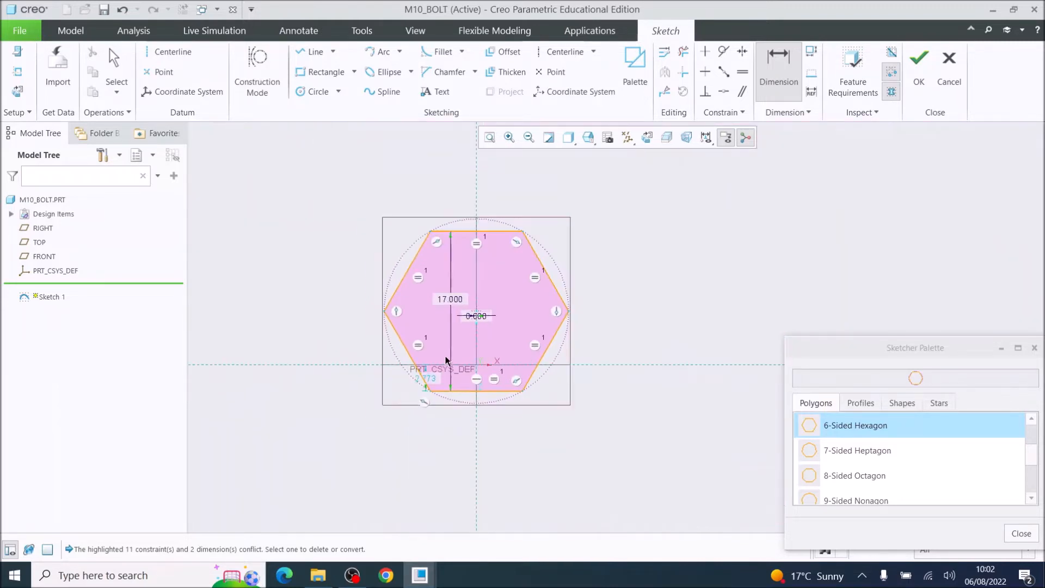
Set the distance from the horizontal reference to the hexagon's bottom side to 8.5.
{"action": "scroll", "coordinate": [395, 403], "scroll_direction": "up", "scroll_amount": 4}
{"action": "scroll", "coordinate": [466, 365], "scroll_direction": "down", "scroll_amount": 2}
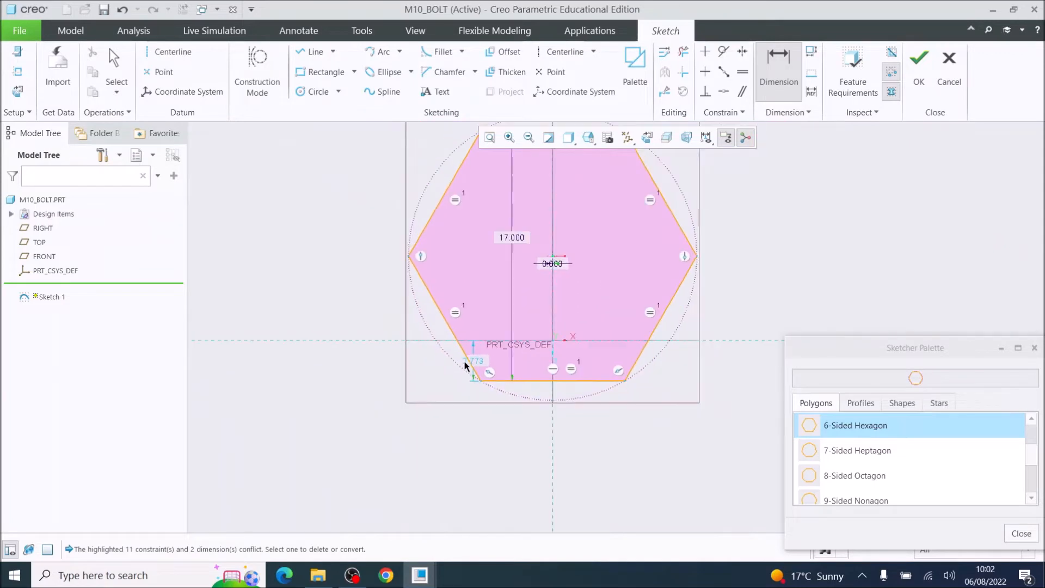
{"action": "scroll", "coordinate": [486, 347], "scroll_direction": "down", "scroll_amount": 2}
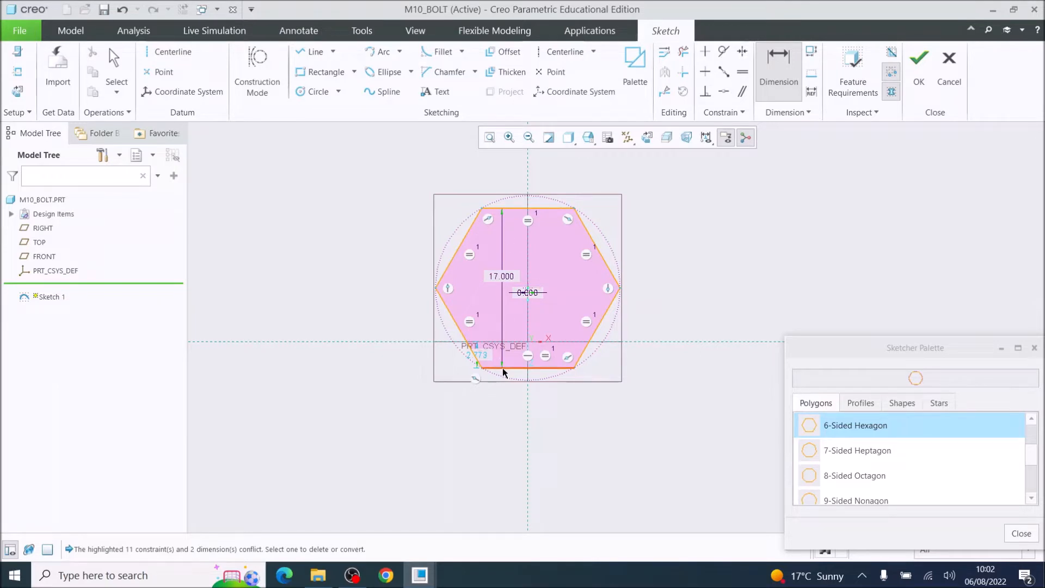
{"action": "scroll", "coordinate": [502, 372], "scroll_direction": "down", "scroll_amount": 4}
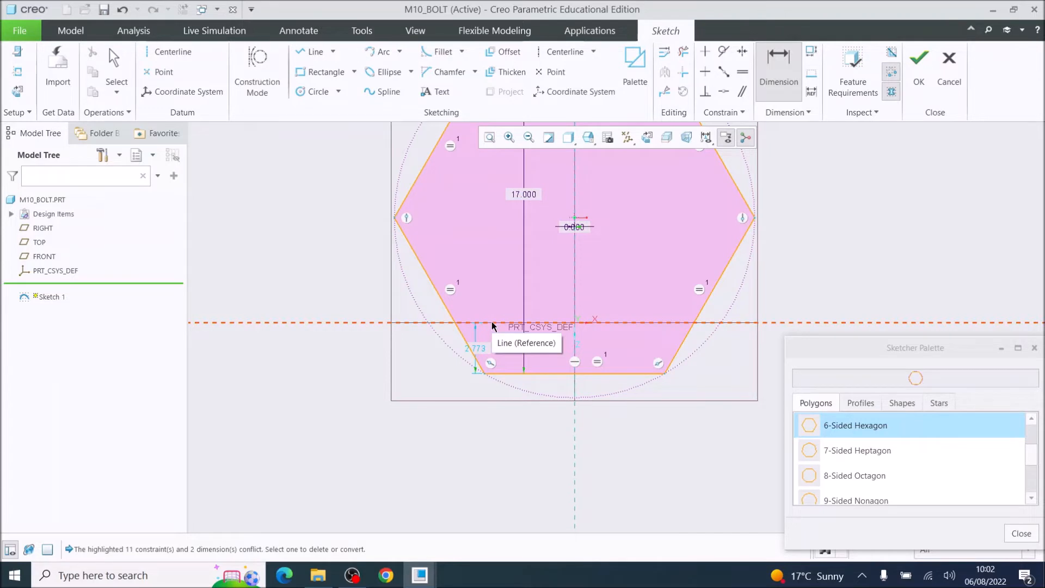
{"action": "double_click", "coordinate": [476, 347]}
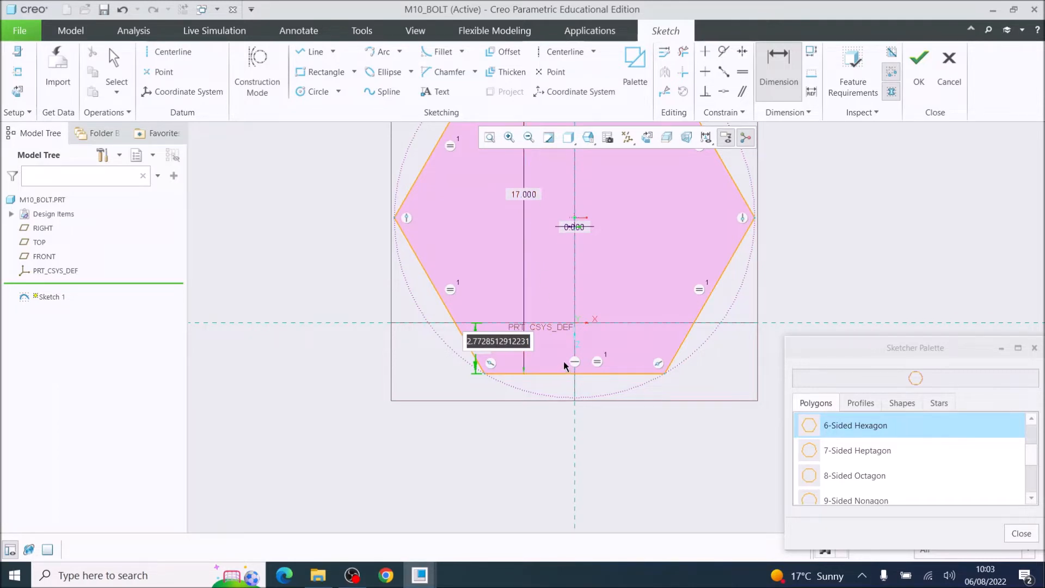
{"action": "type", "text": "8."}
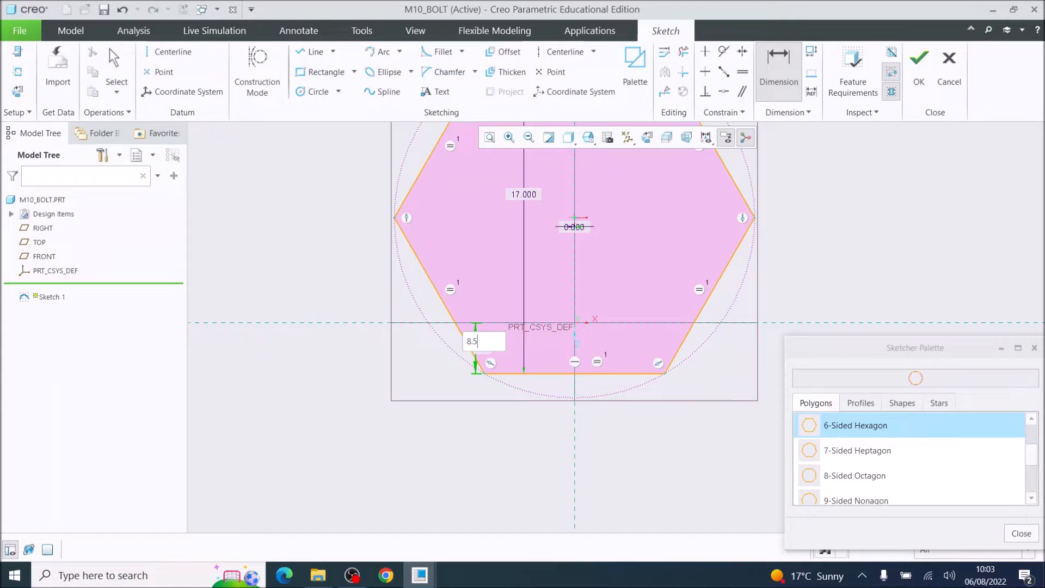
{"action": "type", "text": "5"}
{"action": "key", "text": "Return"}
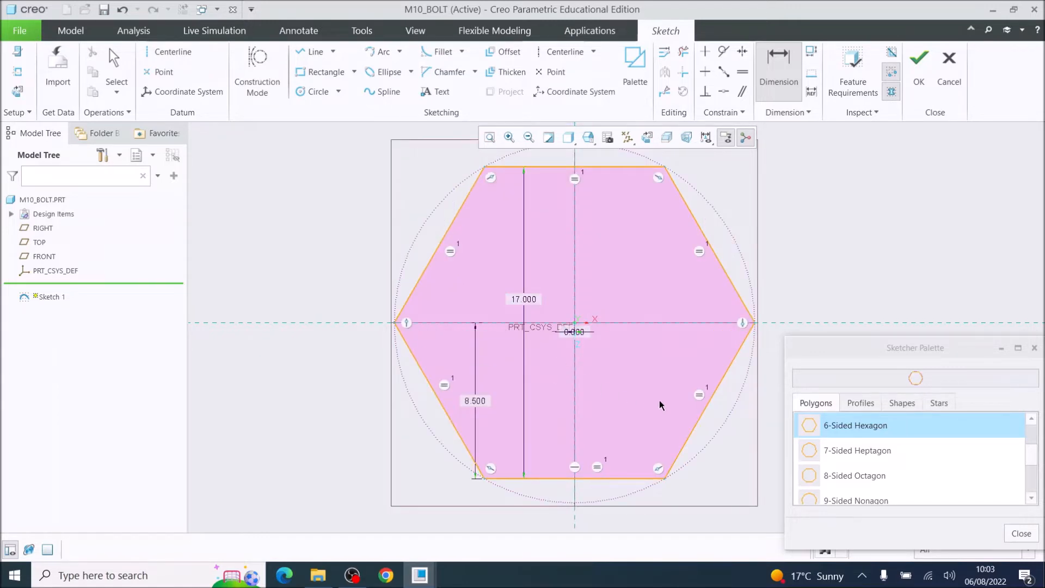
Finish the hexagon sketch for the bolt head and return to the part model.
{"action": "scroll", "coordinate": [659, 402], "scroll_direction": "down", "scroll_amount": 4}
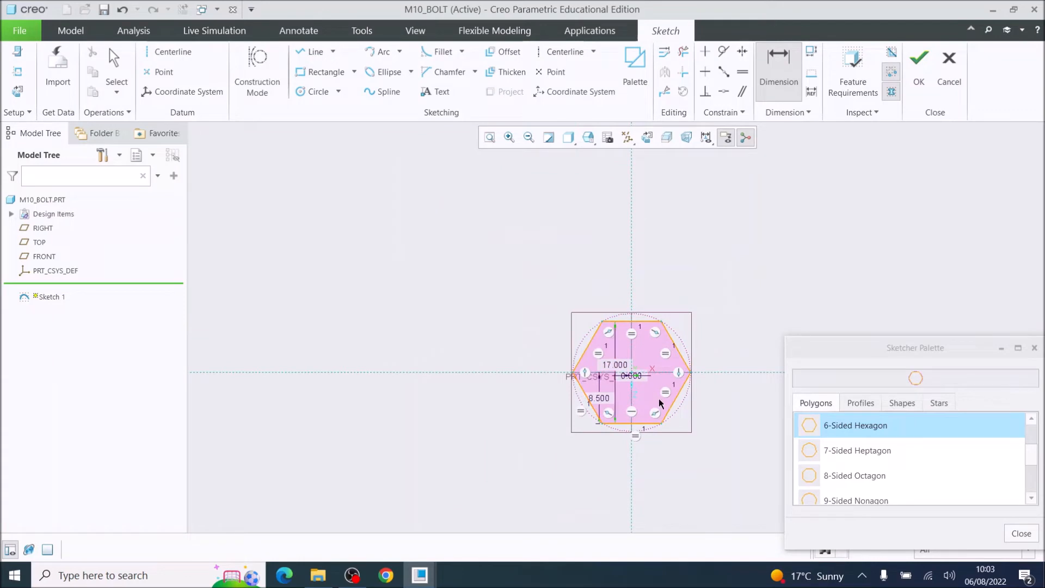
{"action": "scroll", "coordinate": [660, 401], "scroll_direction": "up", "scroll_amount": 3}
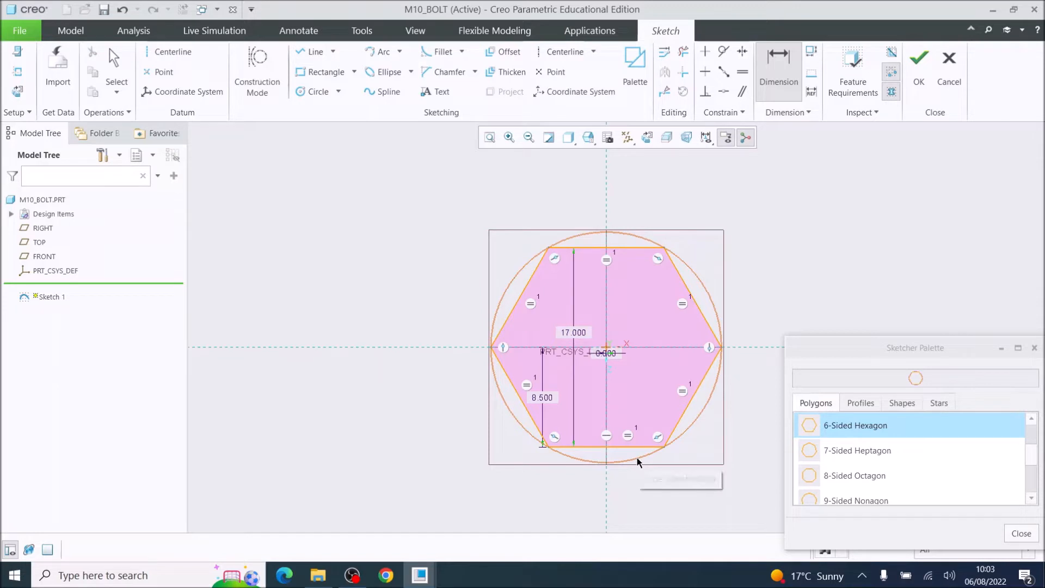
{"action": "left_click", "coordinate": [923, 67]}
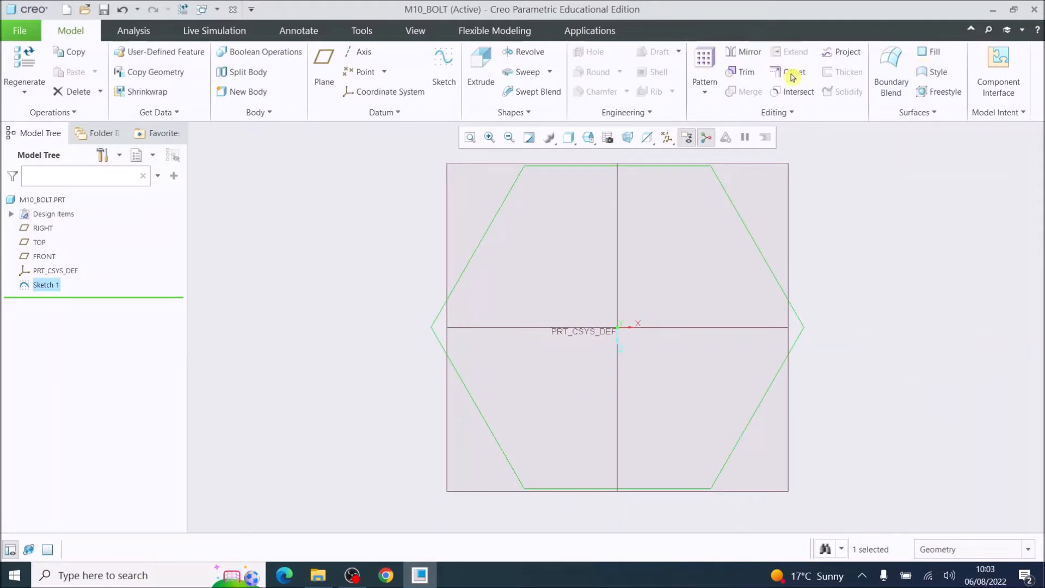
Start a solid extrusion of the hexagon sketch with a depth of 8.
{"action": "left_click", "coordinate": [477, 86]}
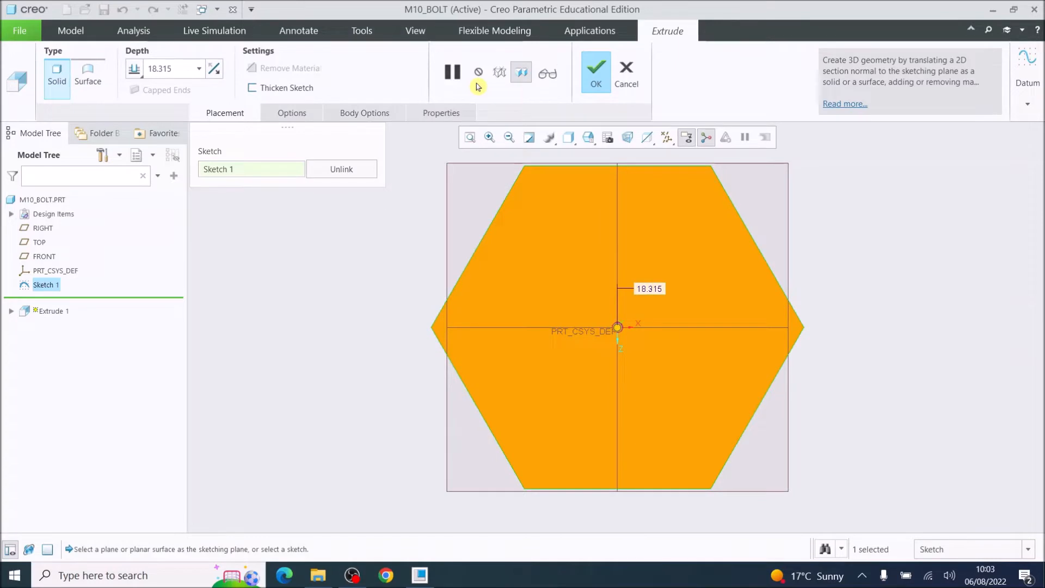
{"action": "double_click", "coordinate": [143, 70]}
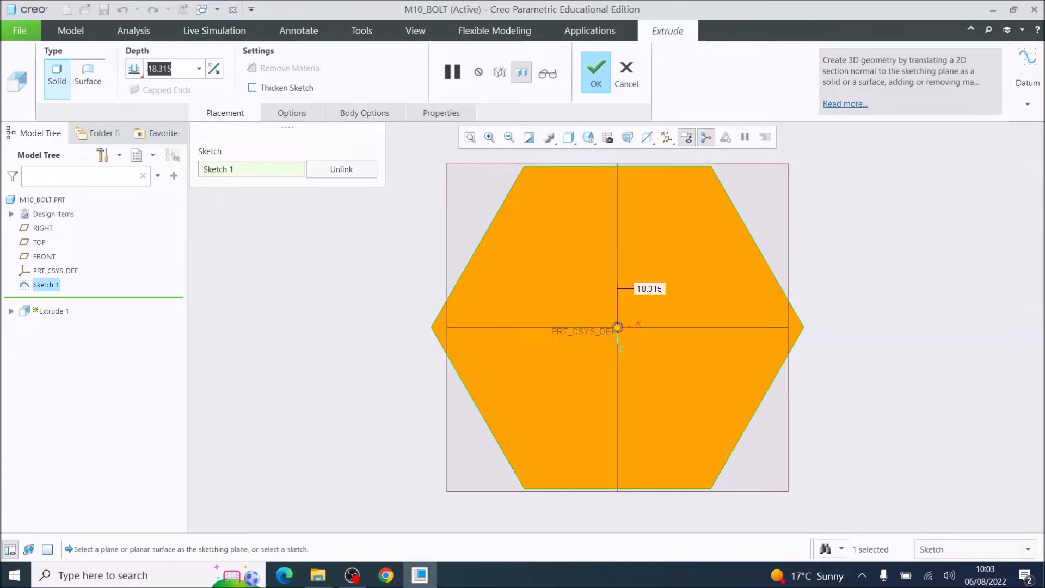
{"action": "key", "text": "BackSpace"}
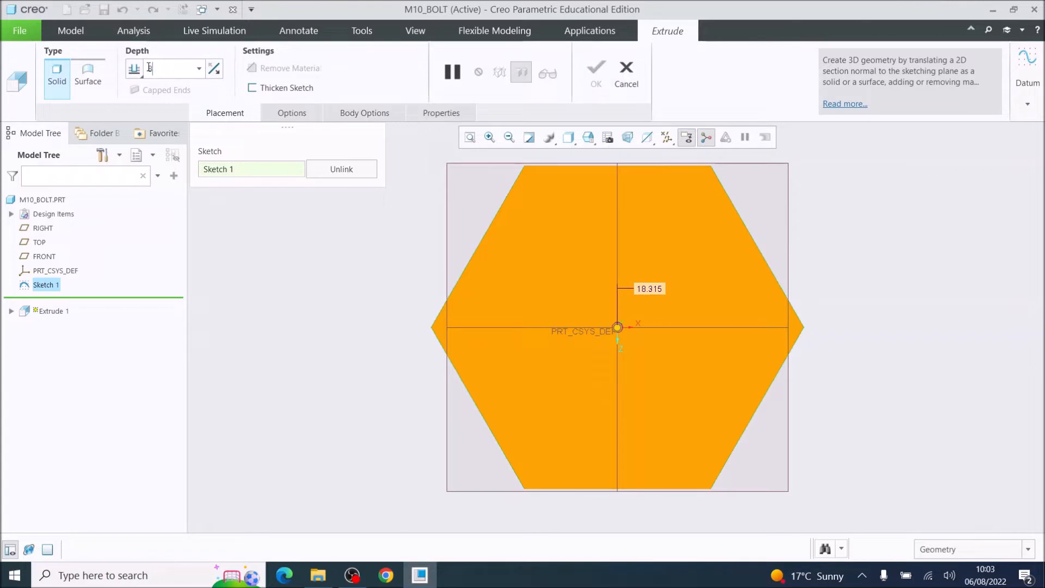
{"action": "type", "text": "8"}
{"action": "key", "text": "Return"}
{"action": "middle_click_drag", "start_coordinate": [534, 292], "coordinate": [512, 267]}
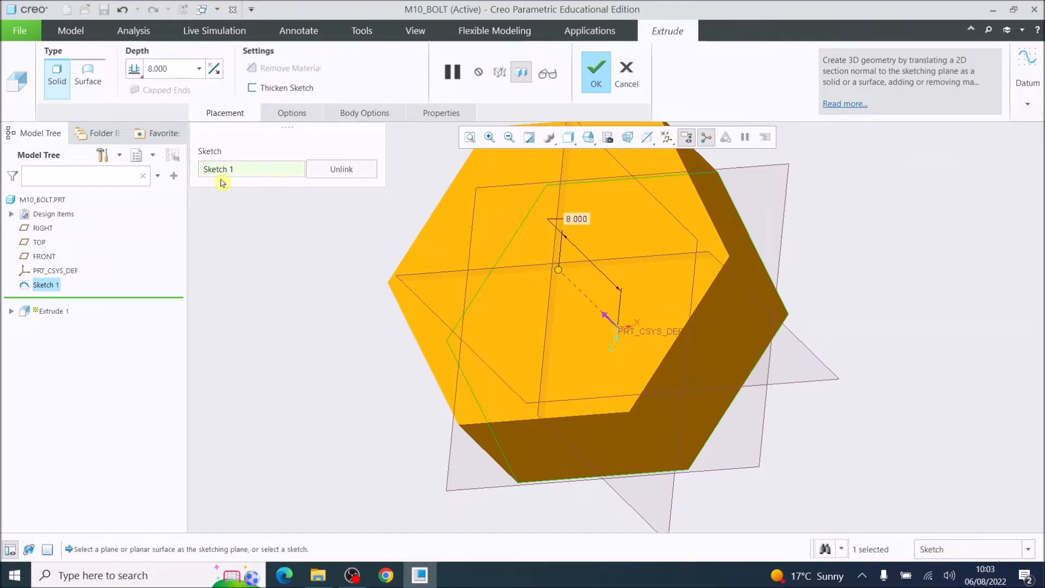
Make the hexagon extrusion symmetric about the sketch plane, with a total depth of 8, and complete it.
{"action": "left_click", "coordinate": [139, 71]}
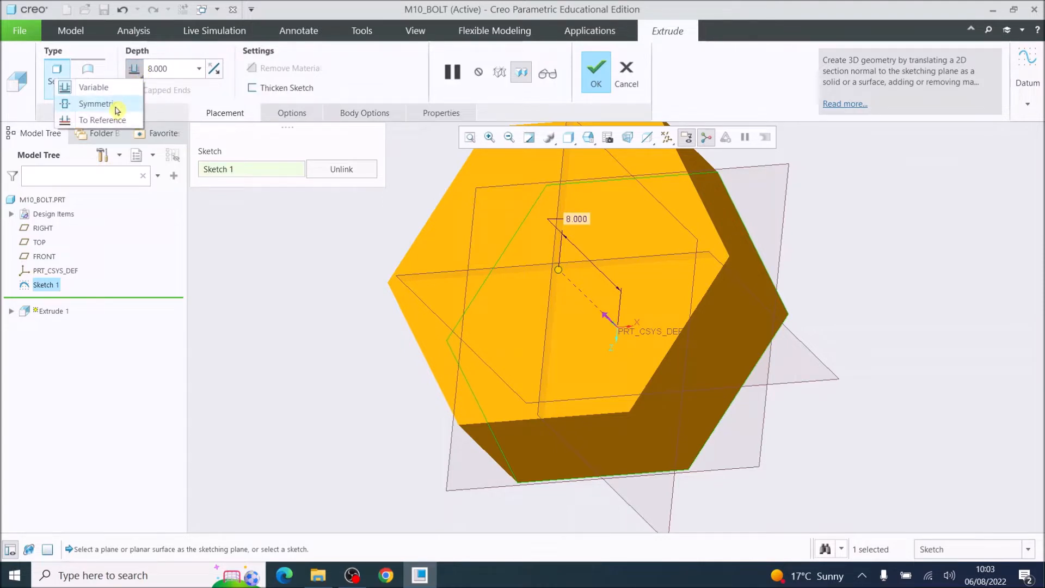
{"action": "left_click", "coordinate": [96, 104]}
{"action": "left_click_drag", "start_coordinate": [587, 299], "coordinate": [566, 287]}
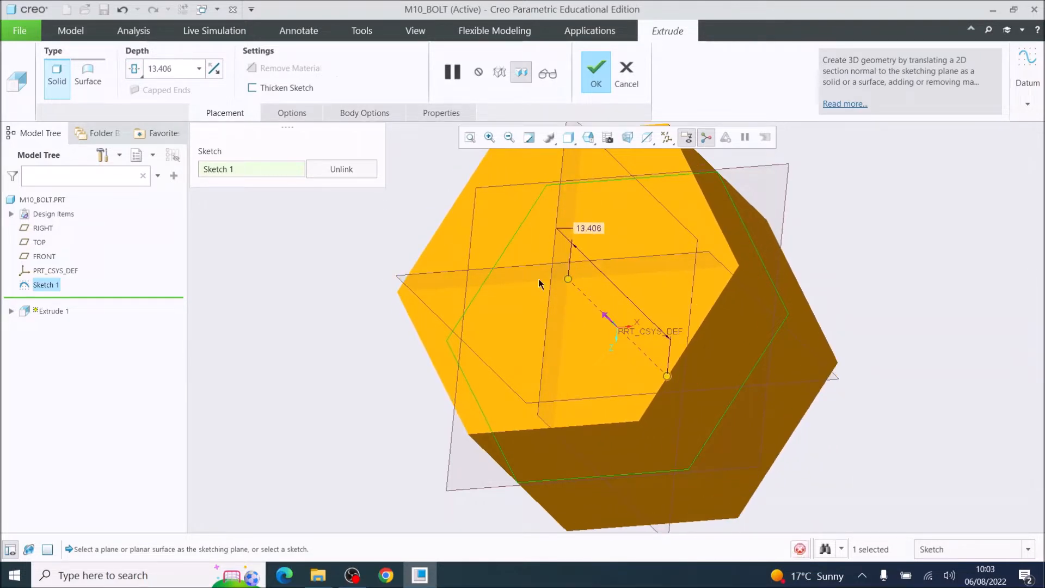
{"action": "double_click", "coordinate": [178, 69]}
{"action": "type", "text": "8"}
{"action": "key", "text": "Return"}
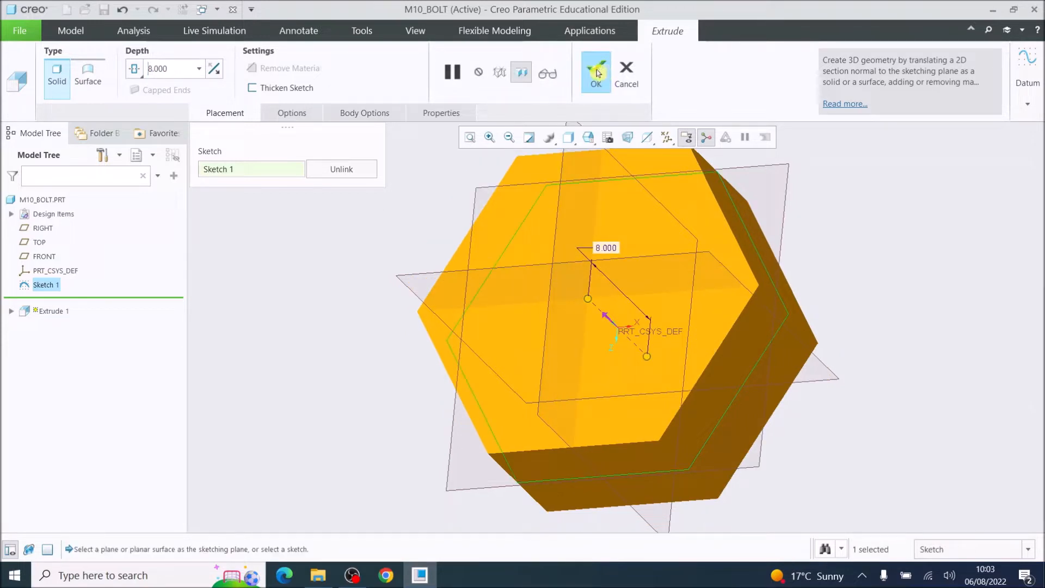
{"action": "left_click", "coordinate": [597, 72]}
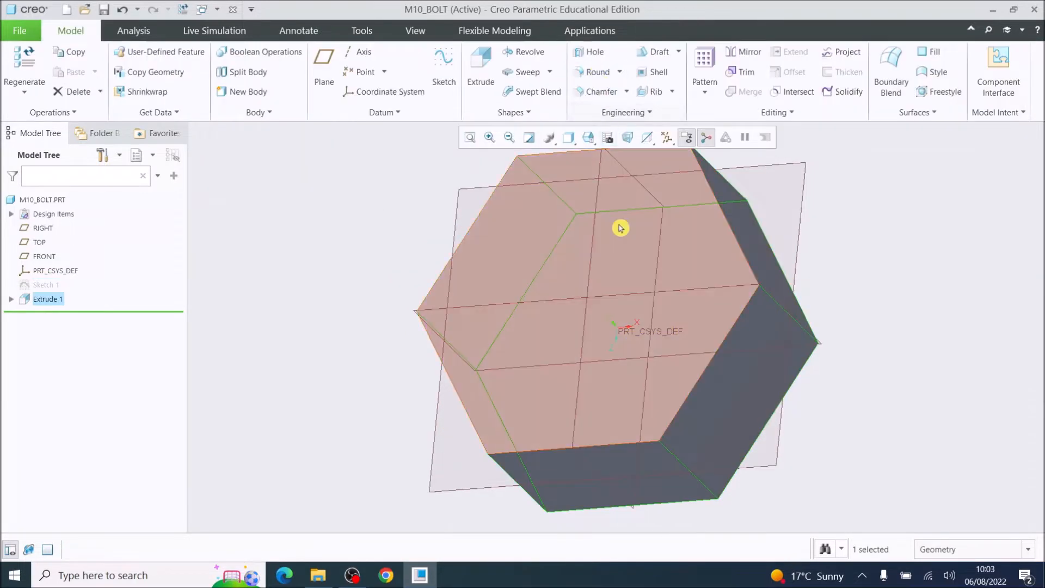
Sketch a circle on the hexagonal head's end face, centred at the origin and tangent to the hexagon's sides, and finish the sketch.
{"action": "mouse_move", "coordinate": [636, 294]}
{"action": "middle_mouse_down"}
{"action": "mouse_move", "coordinate": [656, 269]}
{"action": "mouse_move", "coordinate": [635, 273]}
{"action": "middle_mouse_up"}
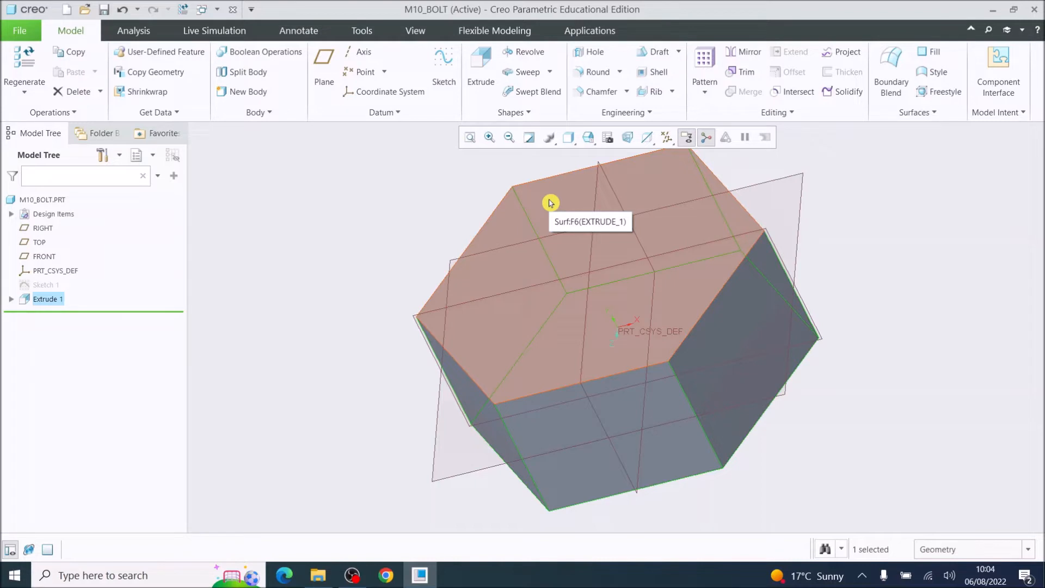
{"action": "left_click", "coordinate": [550, 203]}
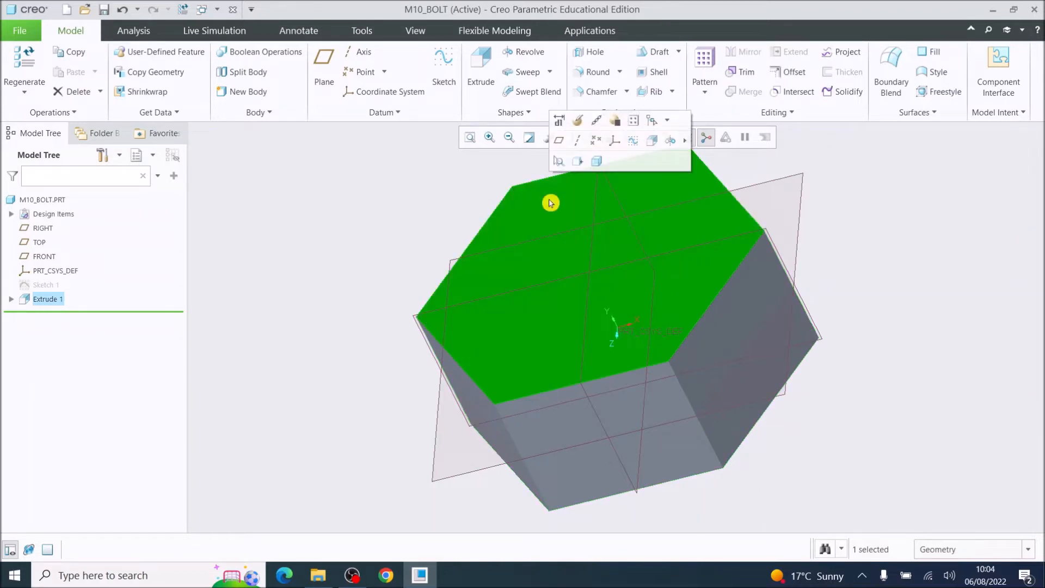
{"action": "left_click", "coordinate": [444, 70]}
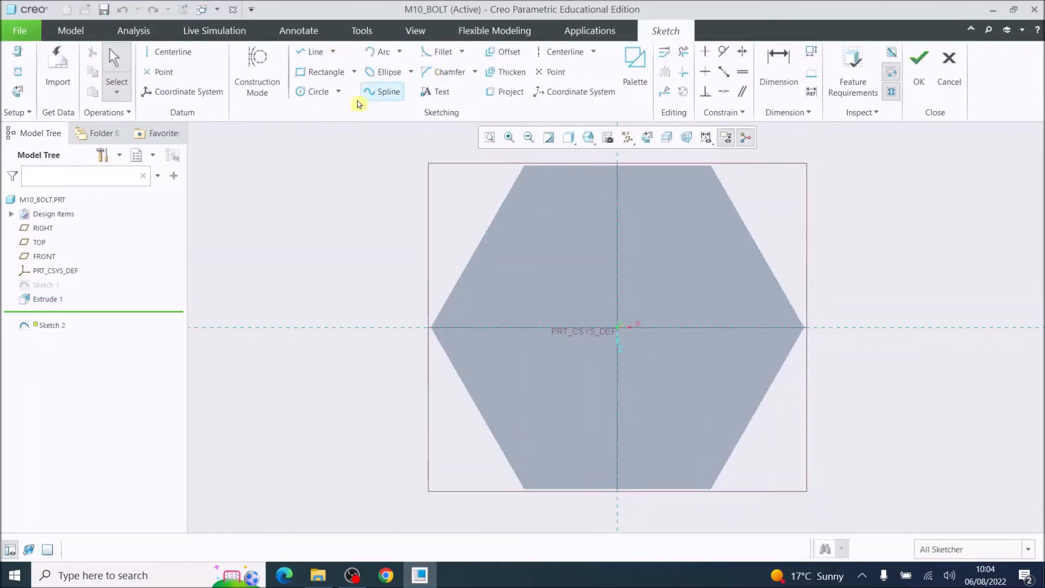
{"action": "left_click", "coordinate": [340, 94]}
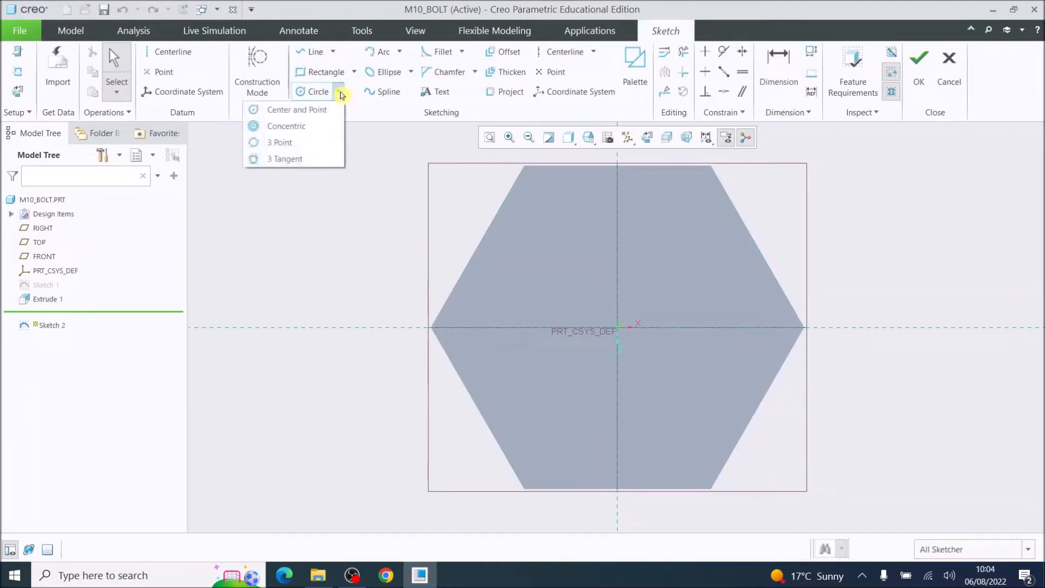
{"action": "left_click", "coordinate": [304, 110]}
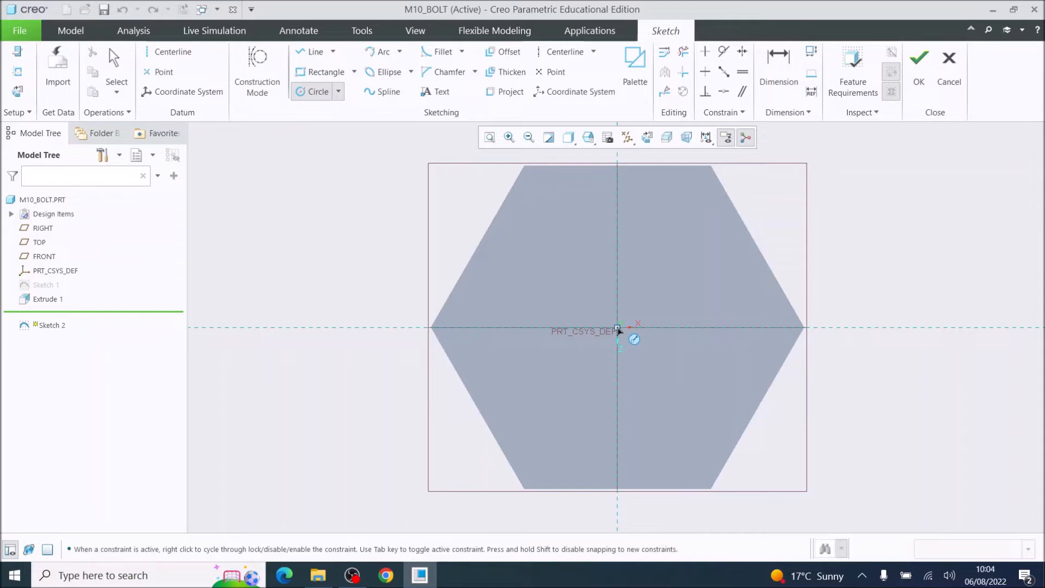
{"action": "left_click", "coordinate": [617, 327]}
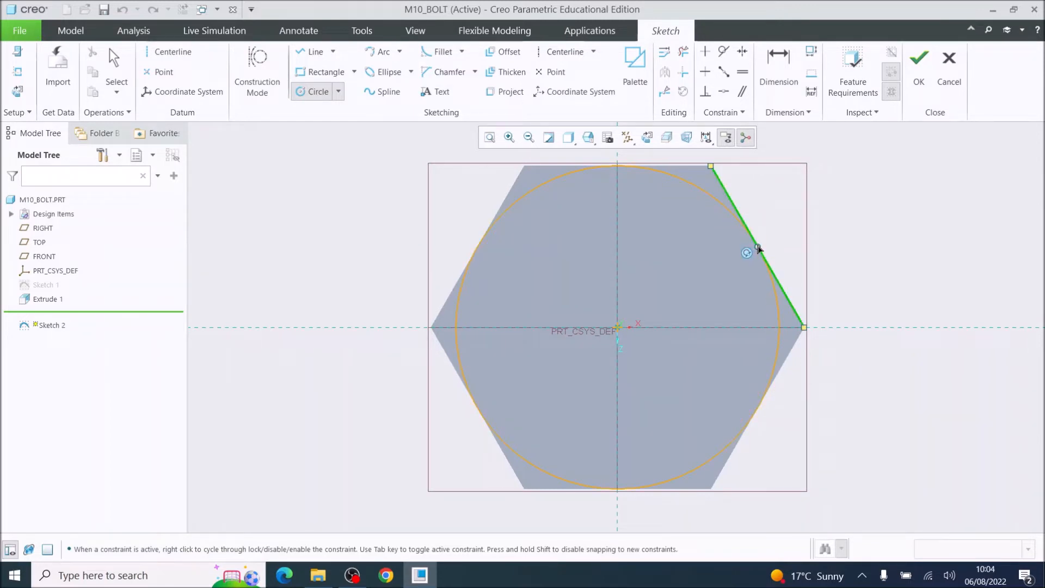
{"action": "left_click", "coordinate": [759, 248]}
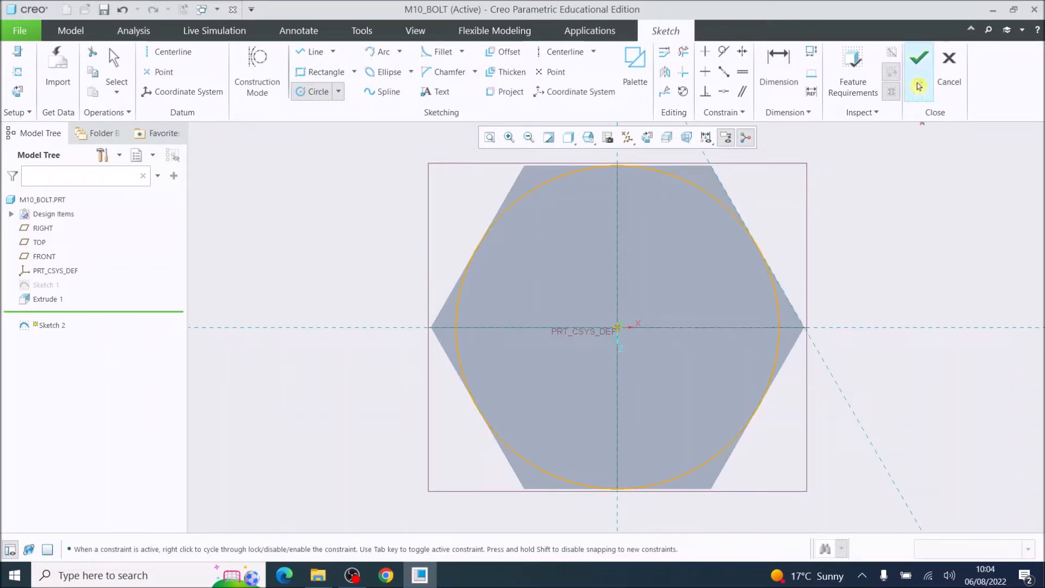
{"action": "left_click", "coordinate": [919, 80]}
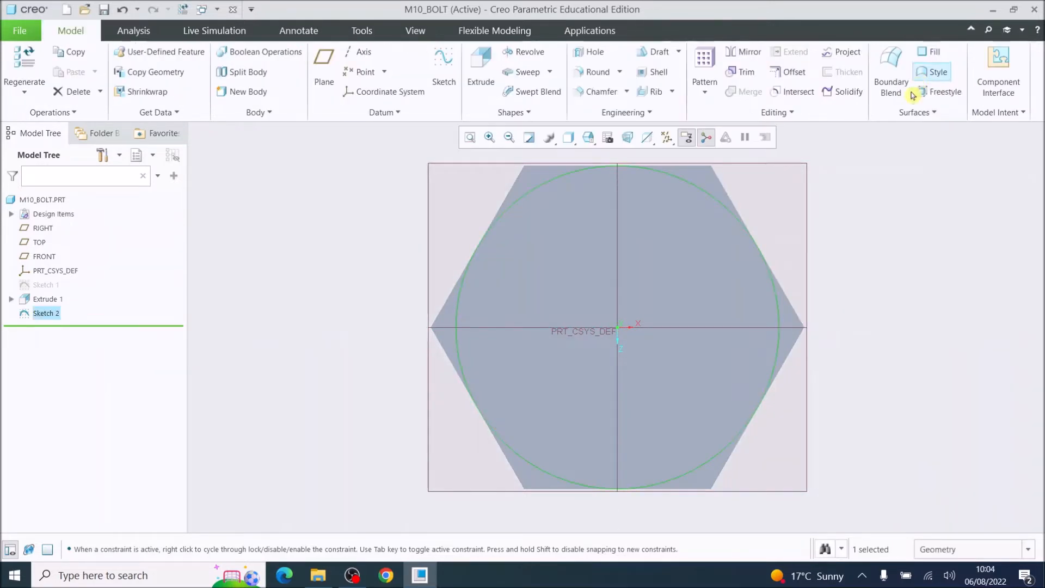
Extrude the circle sketch 17 deep in the reversed direction, into the head, as a material-removing cut.
{"action": "middle_click_drag", "start_coordinate": [662, 364], "coordinate": [641, 330]}
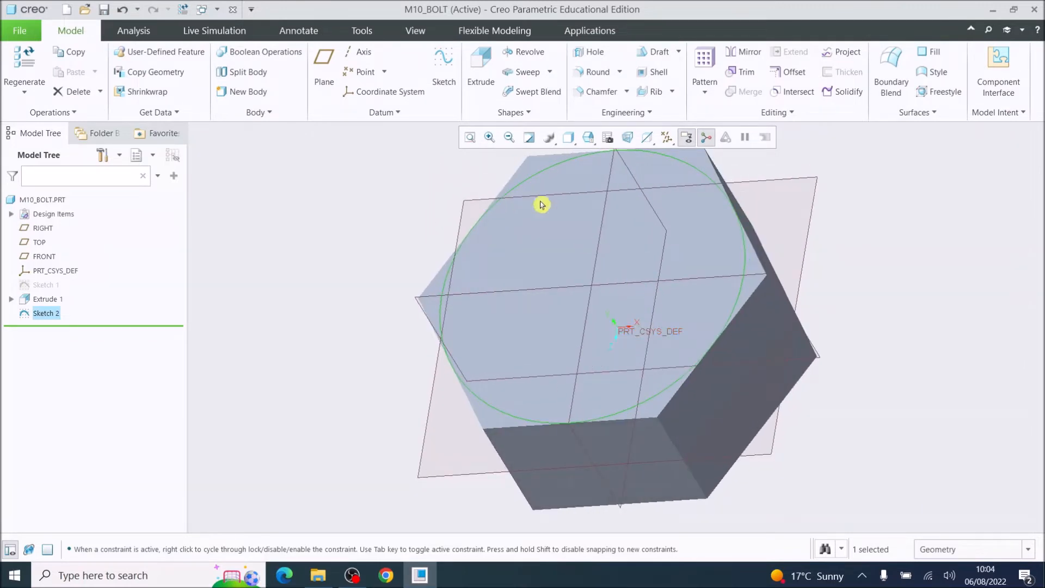
{"action": "left_click", "coordinate": [470, 138]}
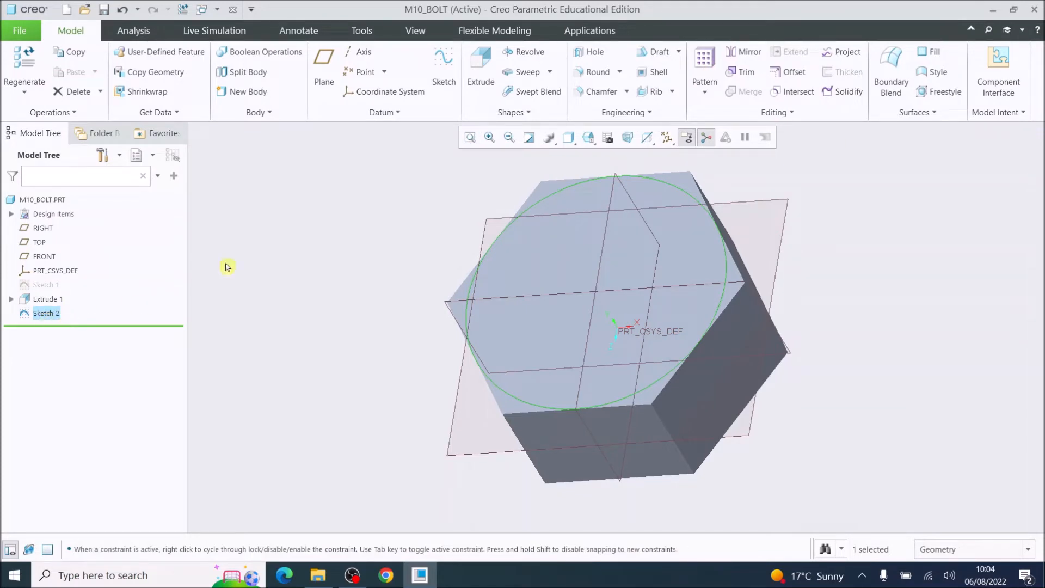
{"action": "left_click", "coordinate": [481, 72]}
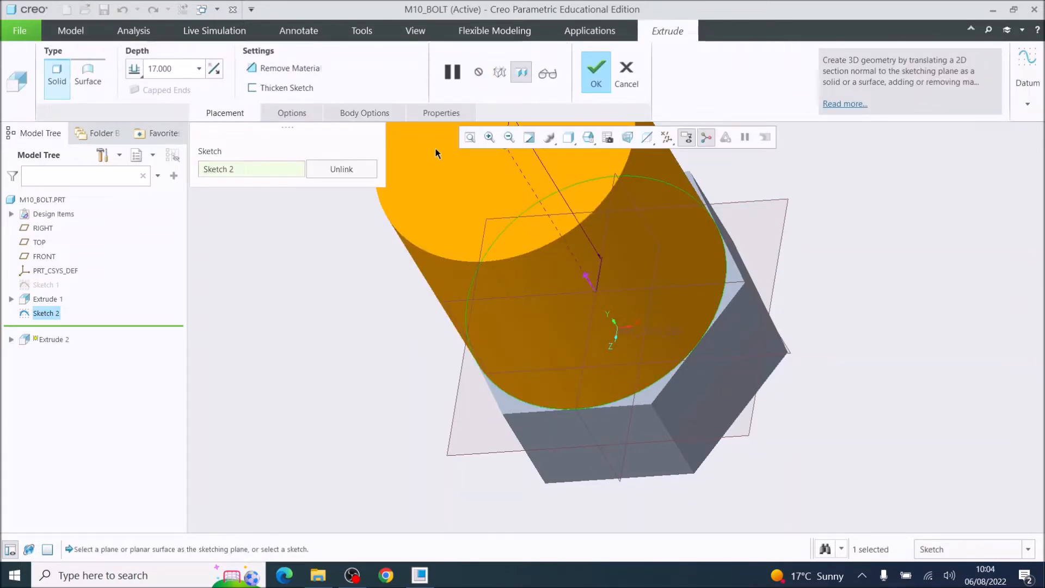
{"action": "left_click", "coordinate": [214, 69]}
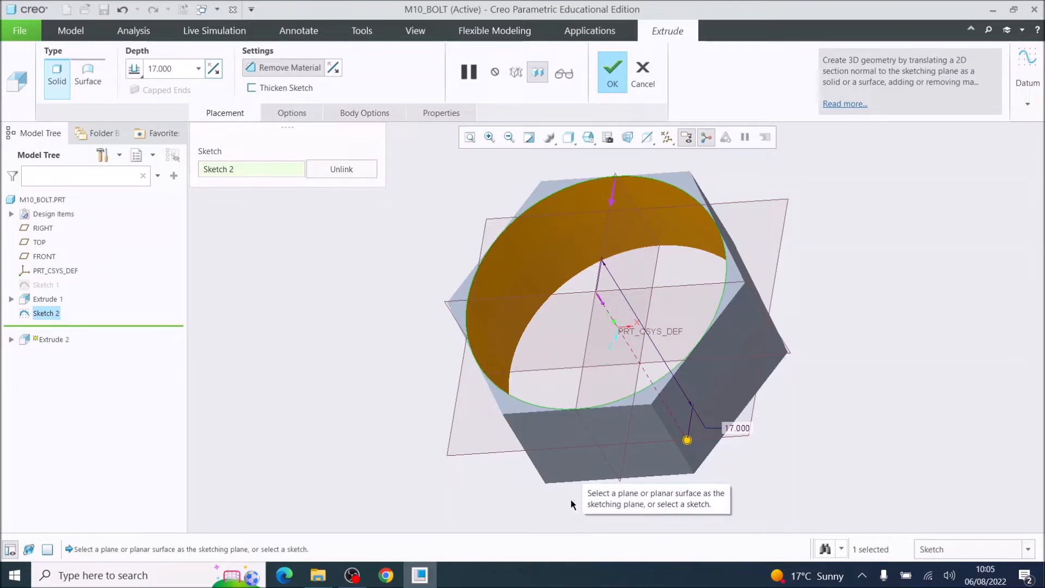
Add a -45 taper to the cut, flip its material side to remove the corners outside the circle, and complete it.
{"action": "left_click", "coordinate": [287, 114]}
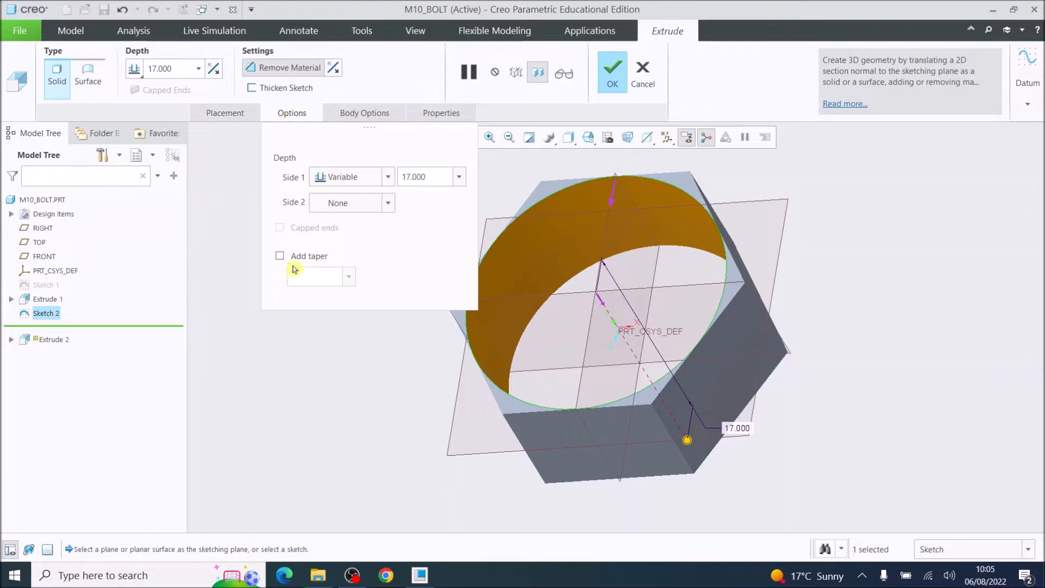
{"action": "left_click", "coordinate": [279, 257]}
{"action": "left_click_drag", "start_coordinate": [309, 277], "coordinate": [287, 278]}
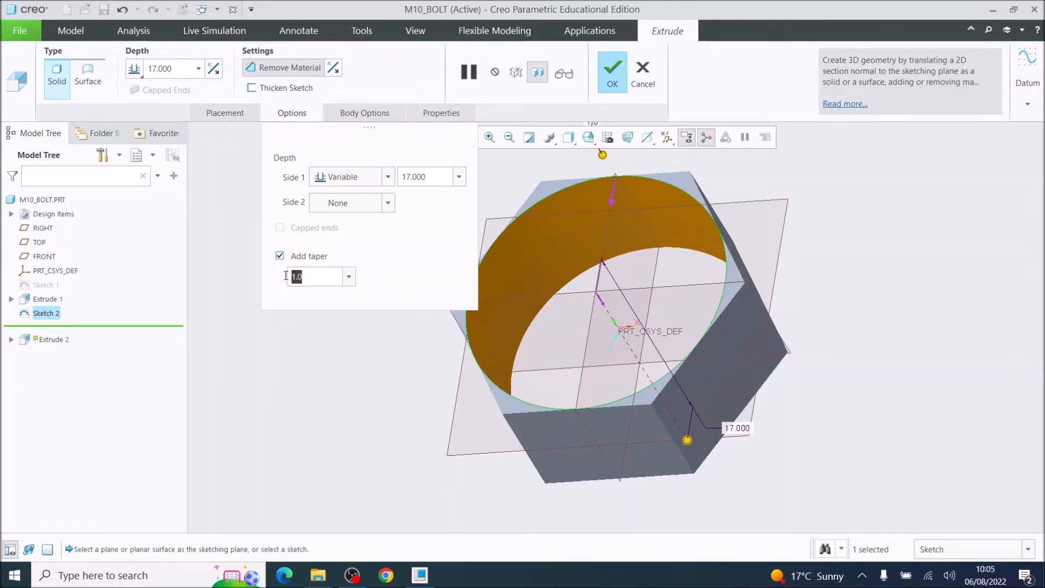
{"action": "key", "text": "BackSpace"}
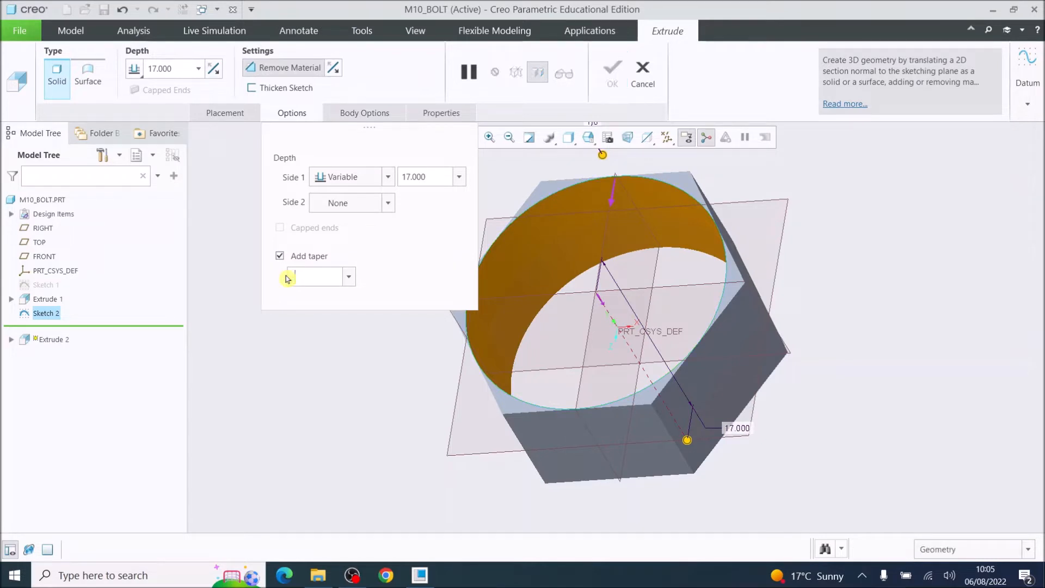
{"action": "type", "text": "-45"}
{"action": "key", "text": "Return"}
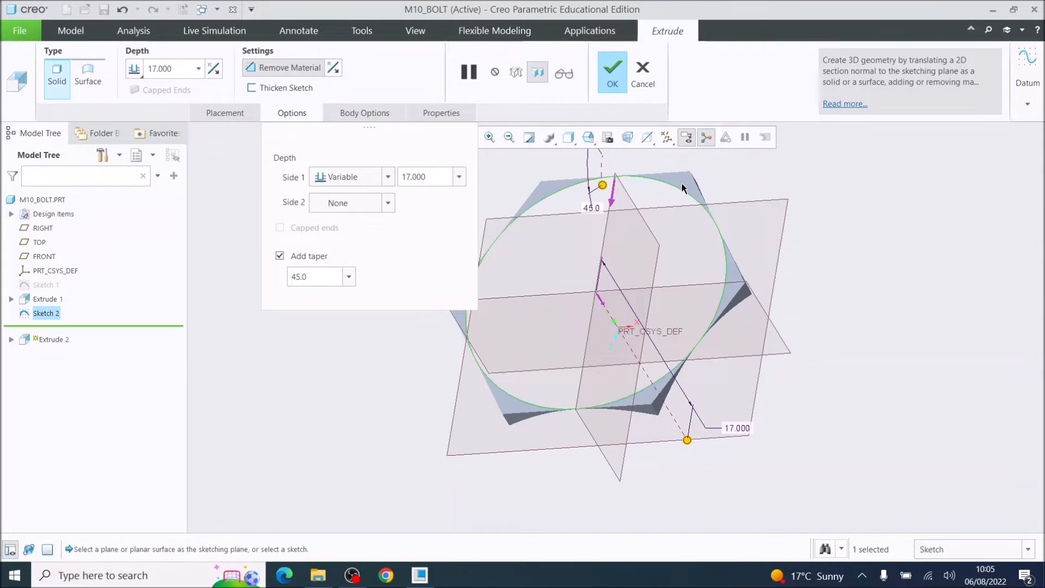
{"action": "left_click", "coordinate": [334, 69]}
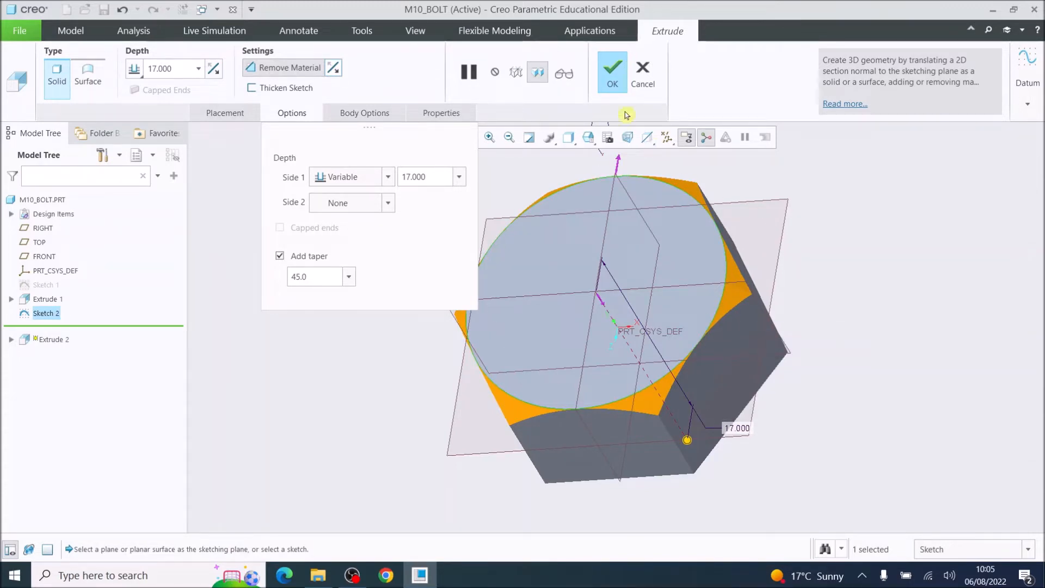
{"action": "left_click", "coordinate": [613, 80]}
Mirror the tapered corner cut about the TOP datum plane onto the opposite side of the head.
{"action": "middle_click_drag", "start_coordinate": [630, 343], "coordinate": [688, 326]}
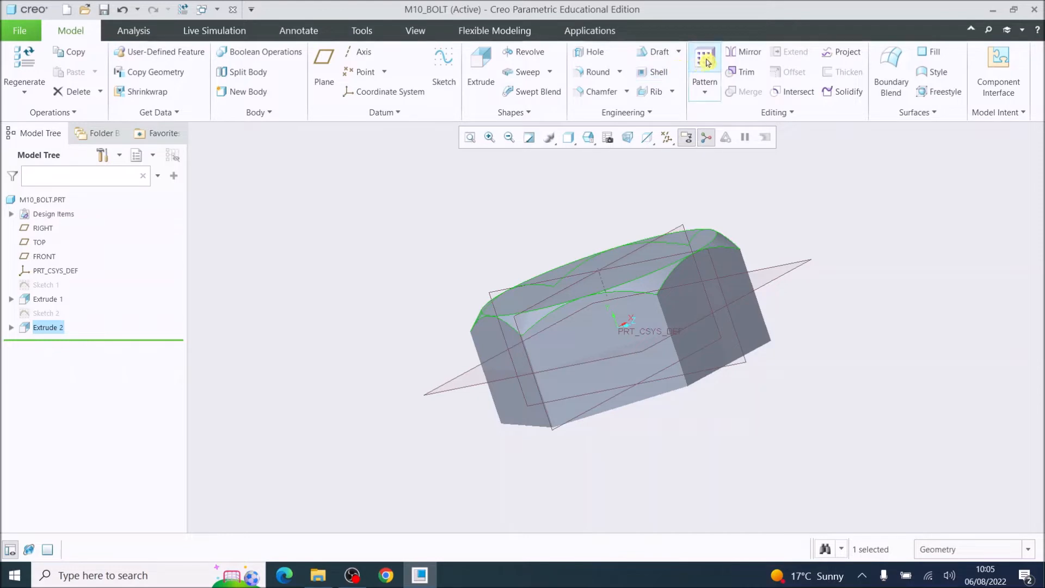
{"action": "left_click", "coordinate": [743, 52]}
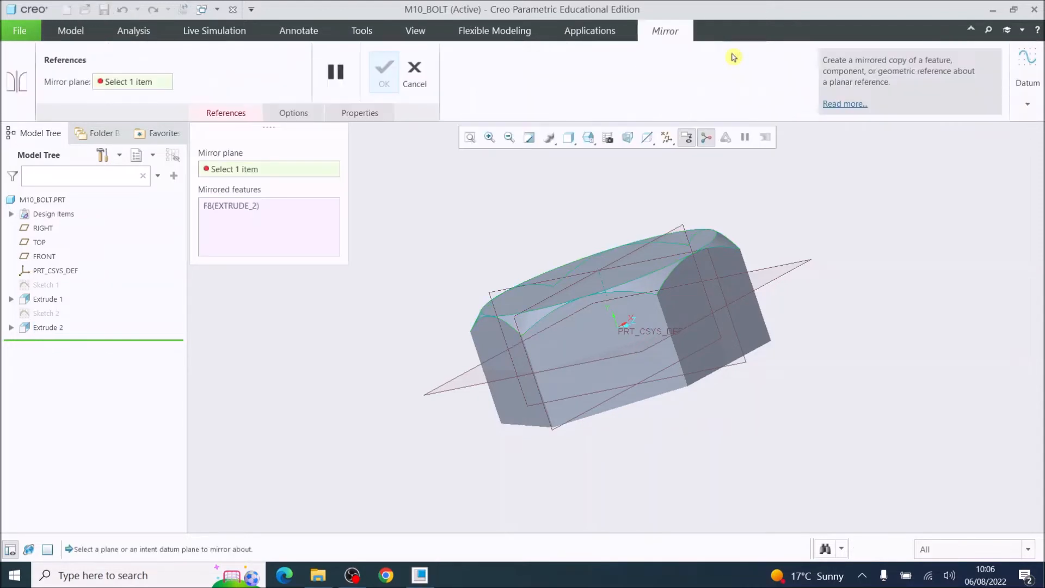
{"action": "left_click", "coordinate": [796, 266]}
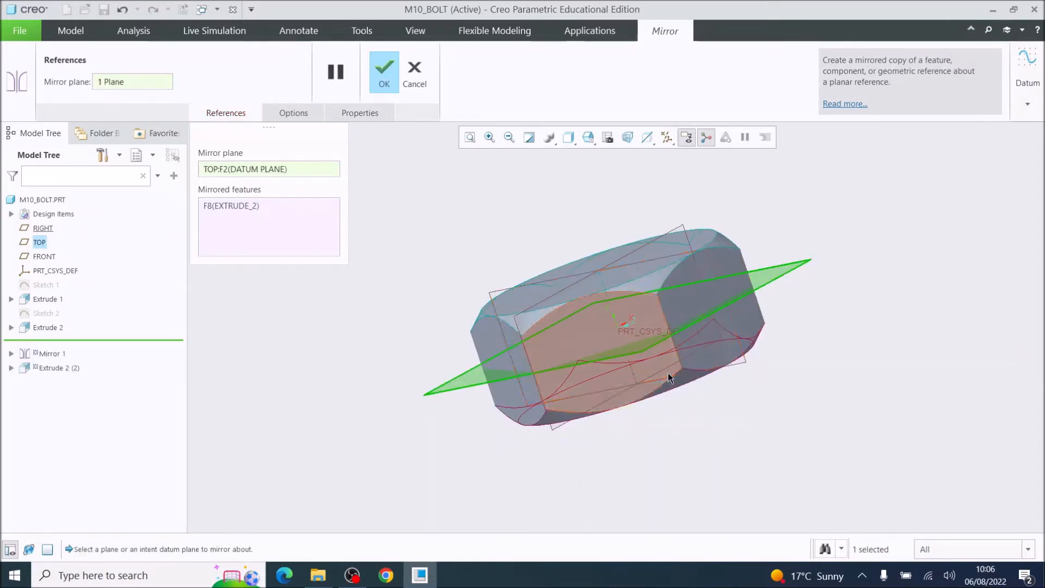
{"action": "middle_click_drag", "start_coordinate": [687, 384], "coordinate": [743, 357]}
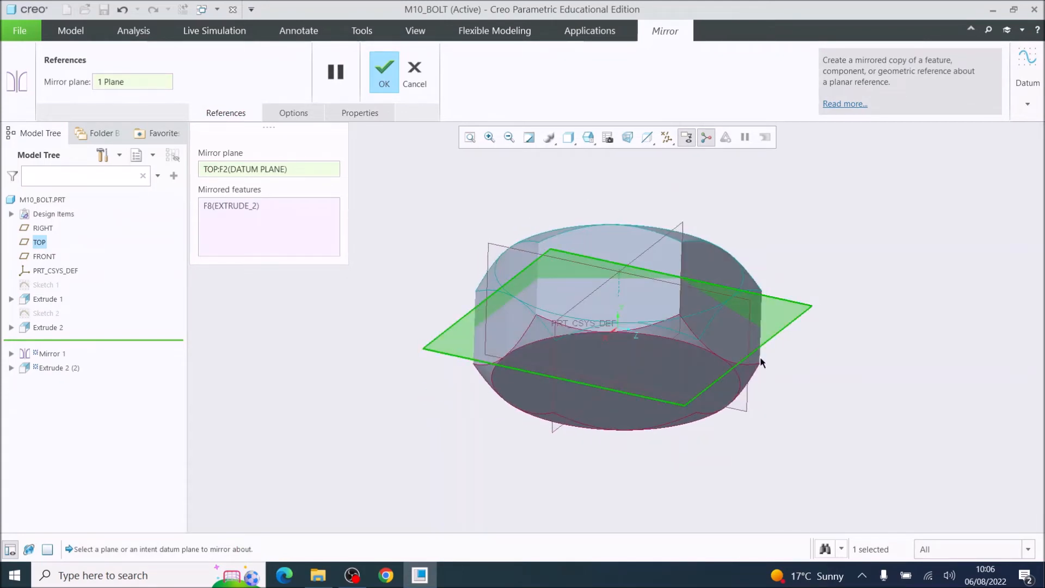
{"action": "left_click", "coordinate": [383, 68]}
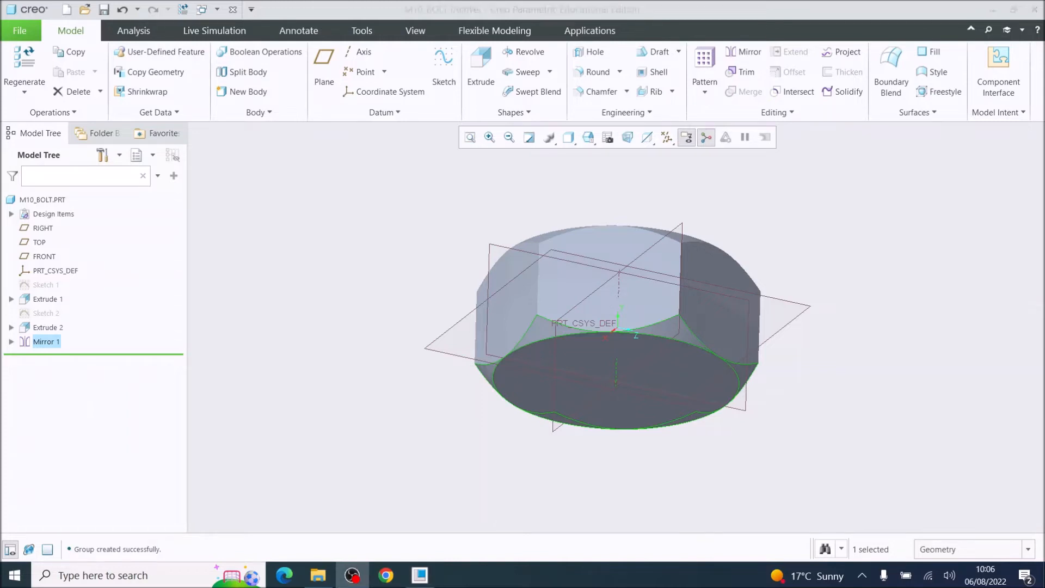
Start a sketch on the head's flat end face and draw a circle about 9.8 in diameter centred at the origin.
{"action": "middle_click_drag", "start_coordinate": [734, 252], "coordinate": [773, 276]}
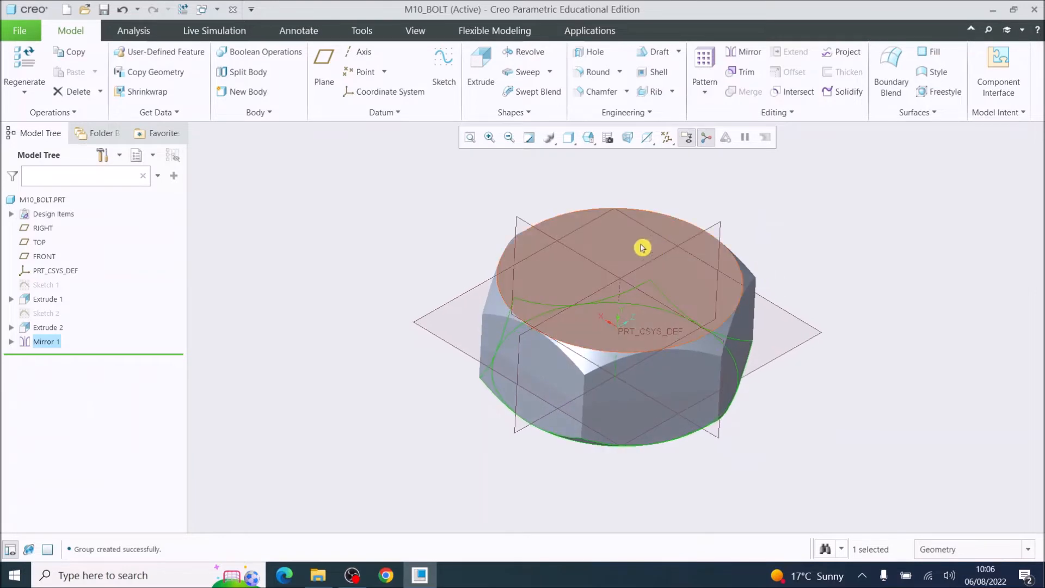
{"action": "left_click", "coordinate": [608, 244]}
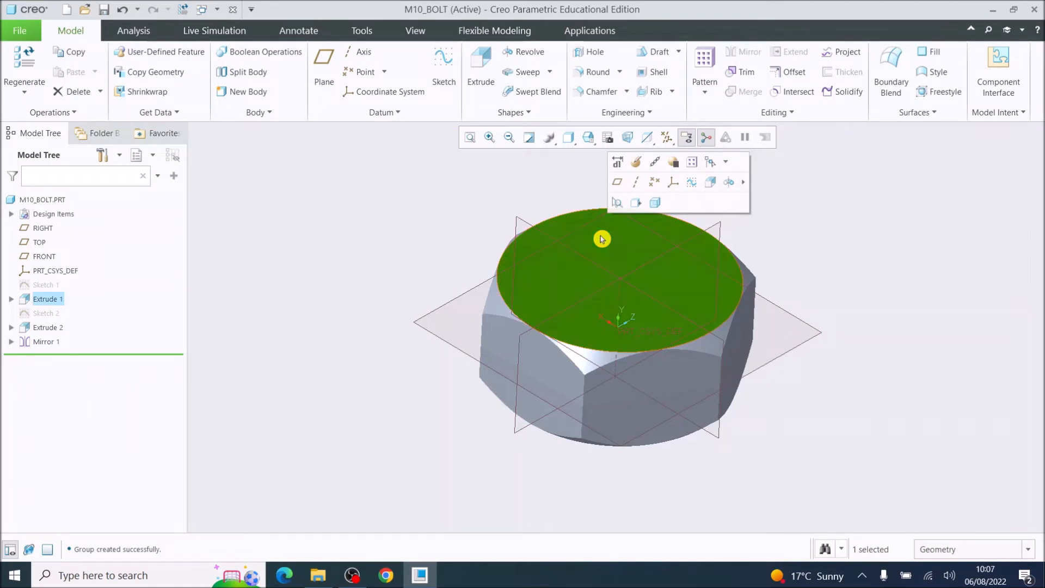
{"action": "left_click", "coordinate": [444, 71]}
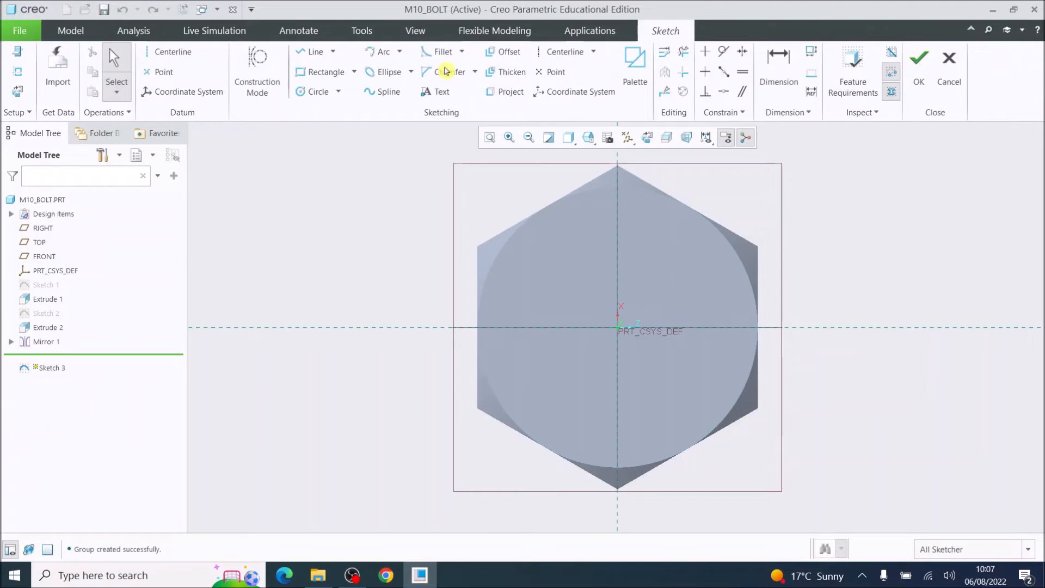
{"action": "left_click", "coordinate": [303, 93]}
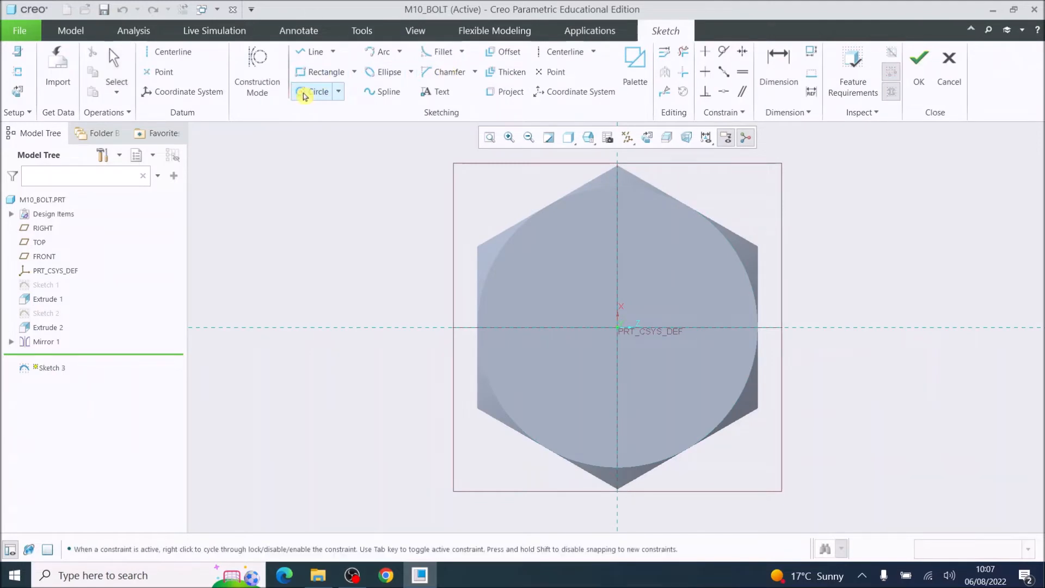
{"action": "left_click", "coordinate": [618, 327]}
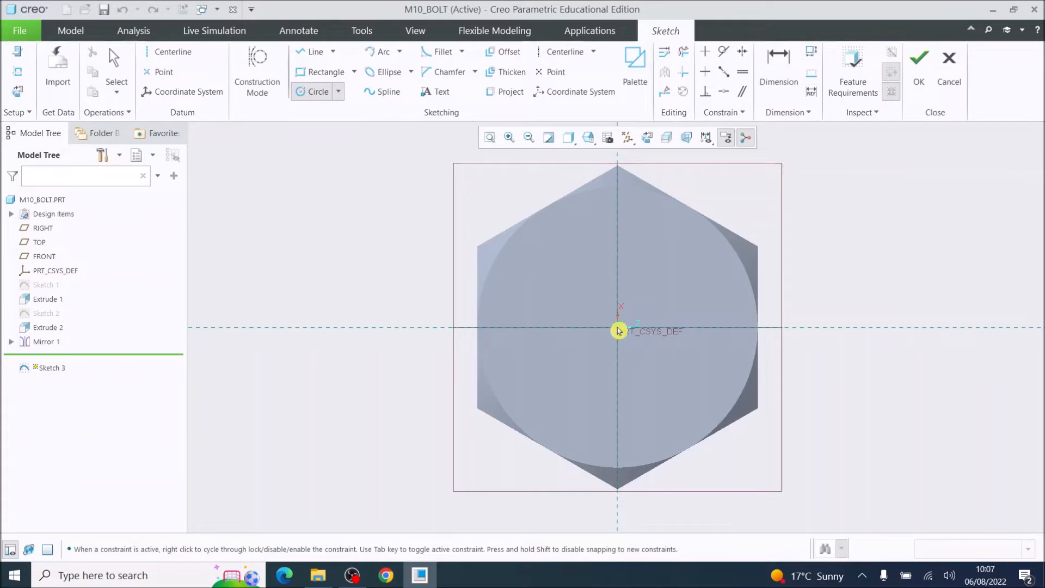
{"action": "left_click", "coordinate": [681, 280]}
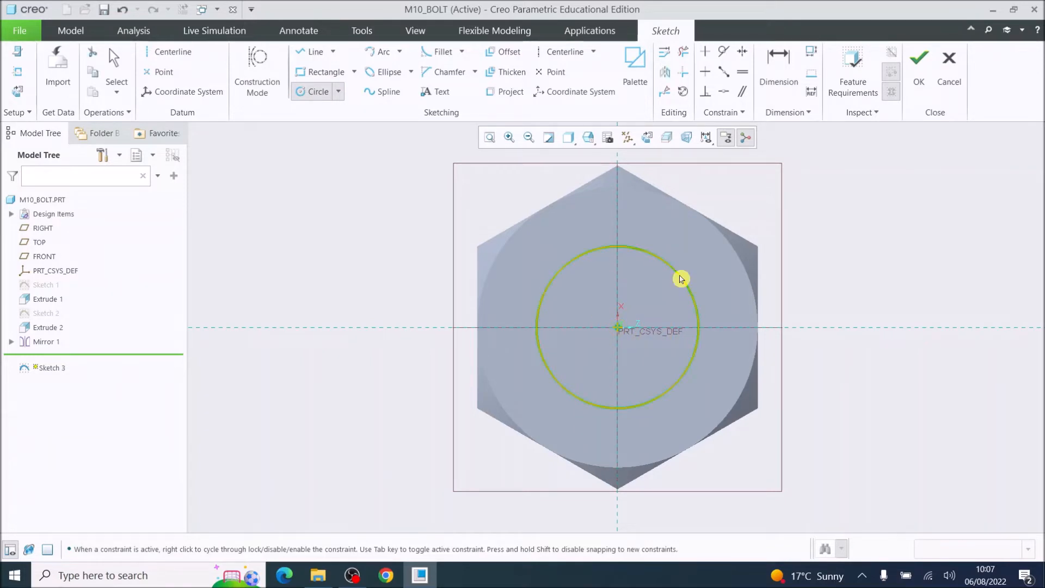
Dimension the circle's diameter to 10 and finish the sketch.
{"action": "left_click", "coordinate": [782, 64]}
{"action": "double_click", "coordinate": [560, 270]}
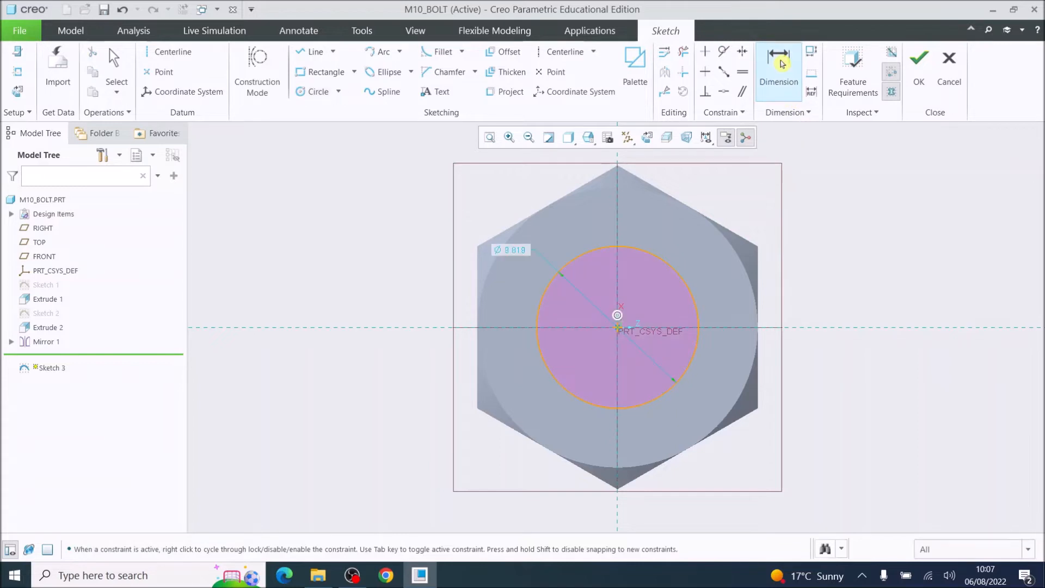
{"action": "middle_click", "coordinate": [514, 254]}
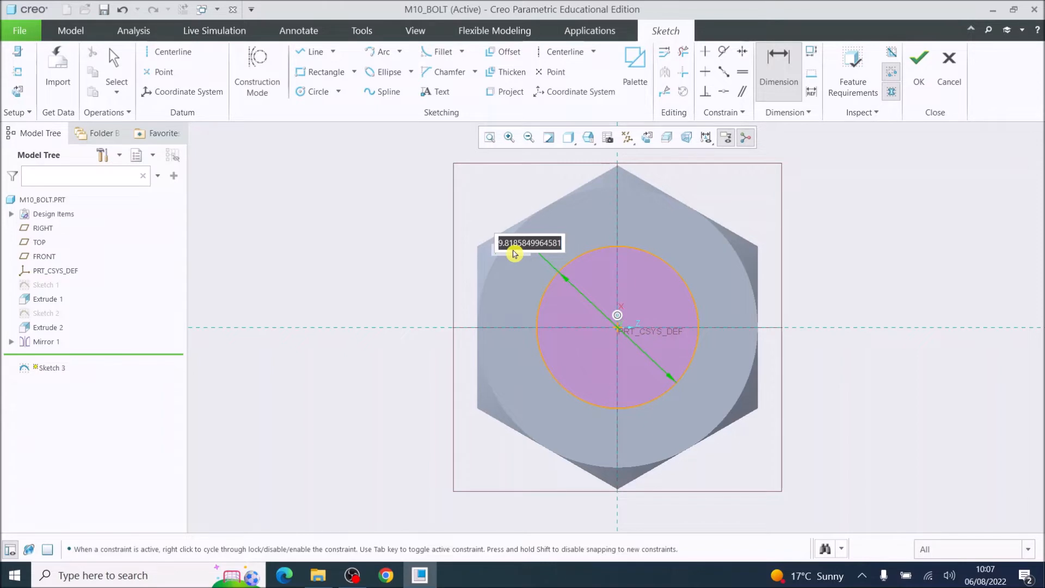
{"action": "type", "text": "1"}
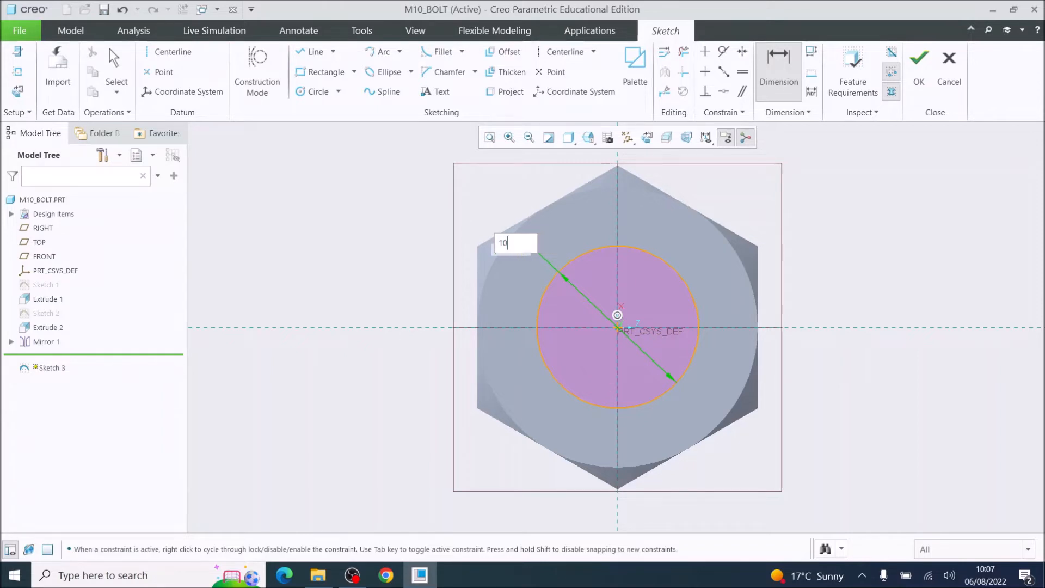
{"action": "type", "text": "0"}
{"action": "key", "text": "Return"}
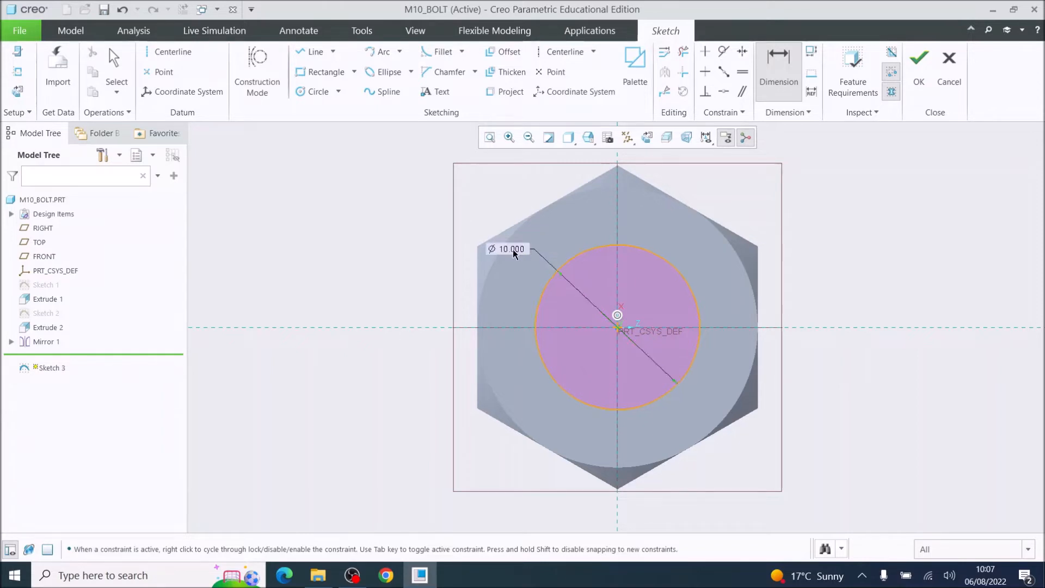
{"action": "left_click", "coordinate": [920, 76]}
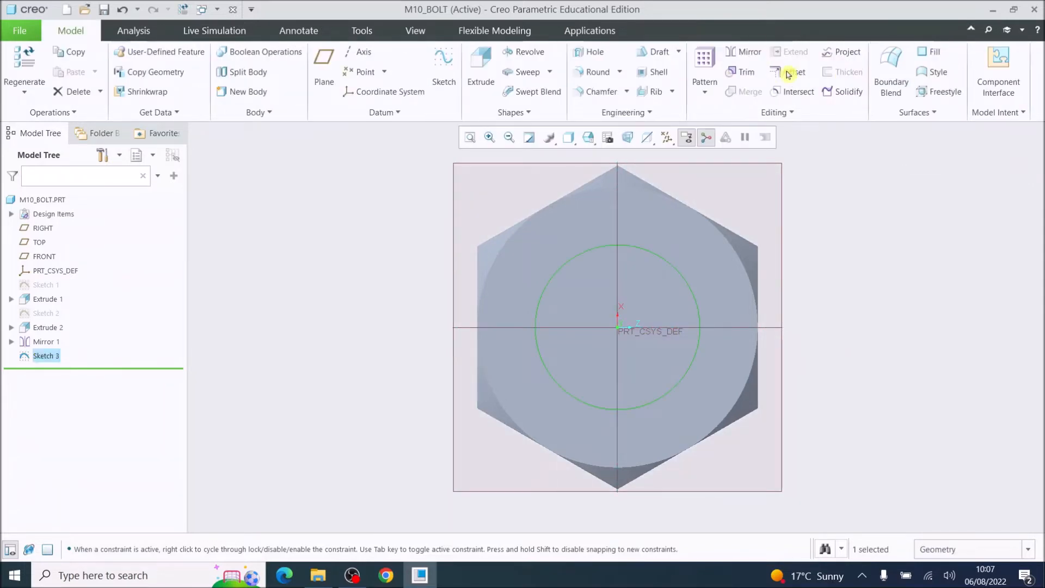
Extrude the circle sketch 50 deep as a solid, outward from the head, to form the bolt's shank.
{"action": "left_click", "coordinate": [474, 67]}
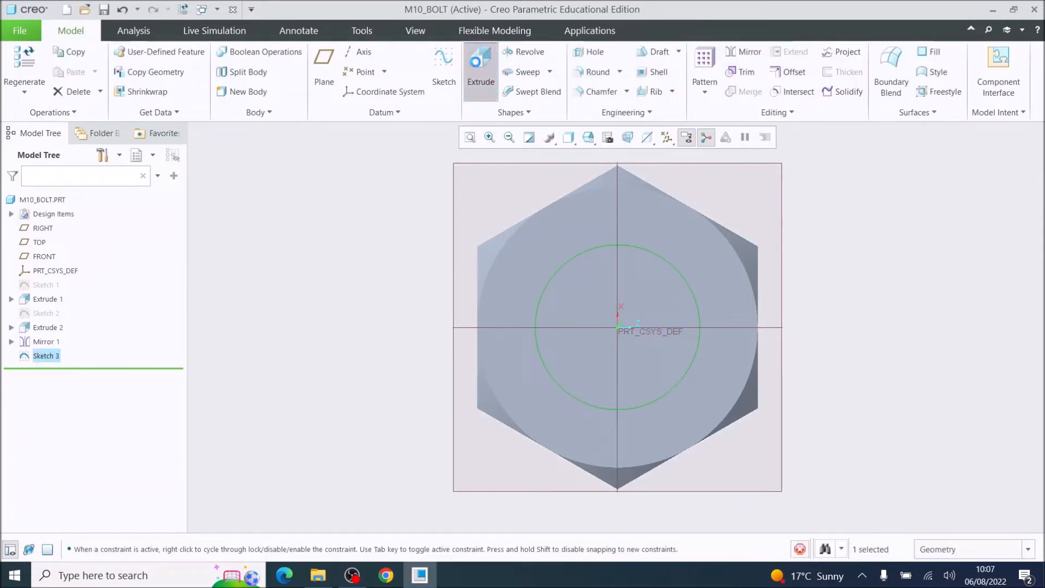
{"action": "middle_click_drag", "start_coordinate": [595, 259], "coordinate": [637, 285]}
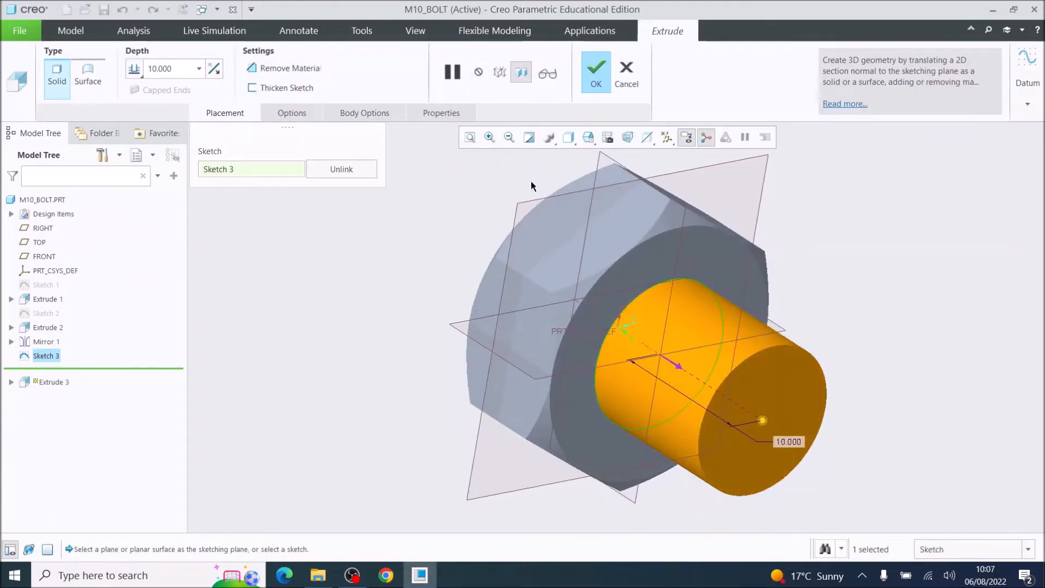
{"action": "left_click", "coordinate": [470, 137]}
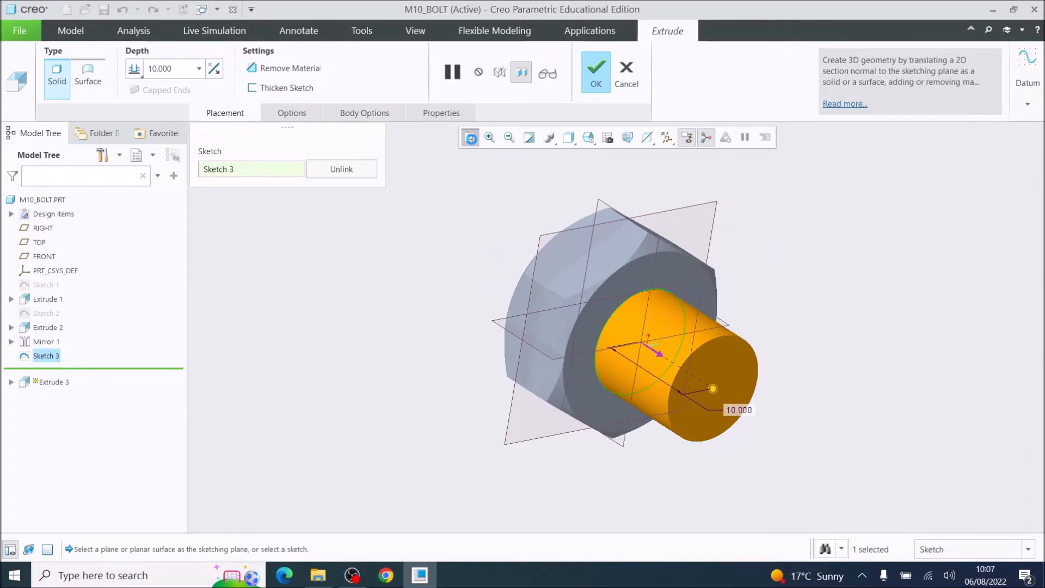
{"action": "left_click_drag", "start_coordinate": [684, 375], "coordinate": [750, 419]}
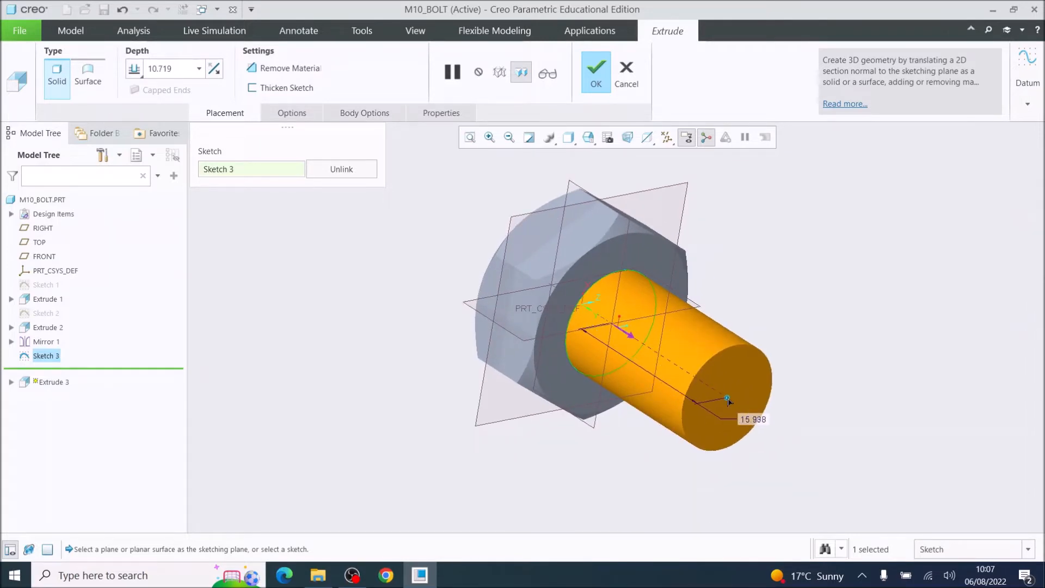
{"action": "double_click", "coordinate": [755, 414]}
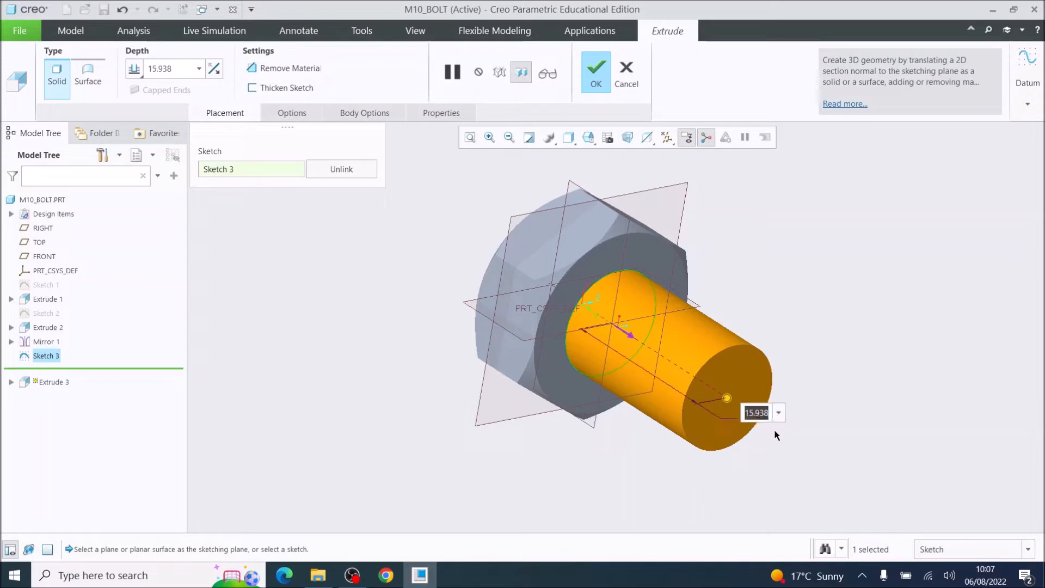
{"action": "type", "text": "50"}
{"action": "key", "text": "Return"}
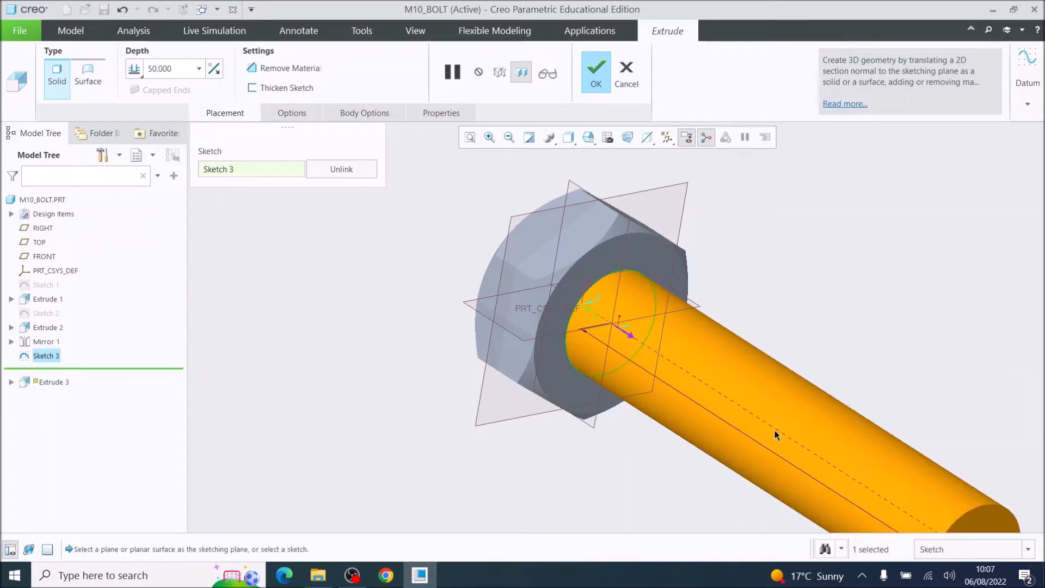
{"action": "left_click", "coordinate": [470, 138]}
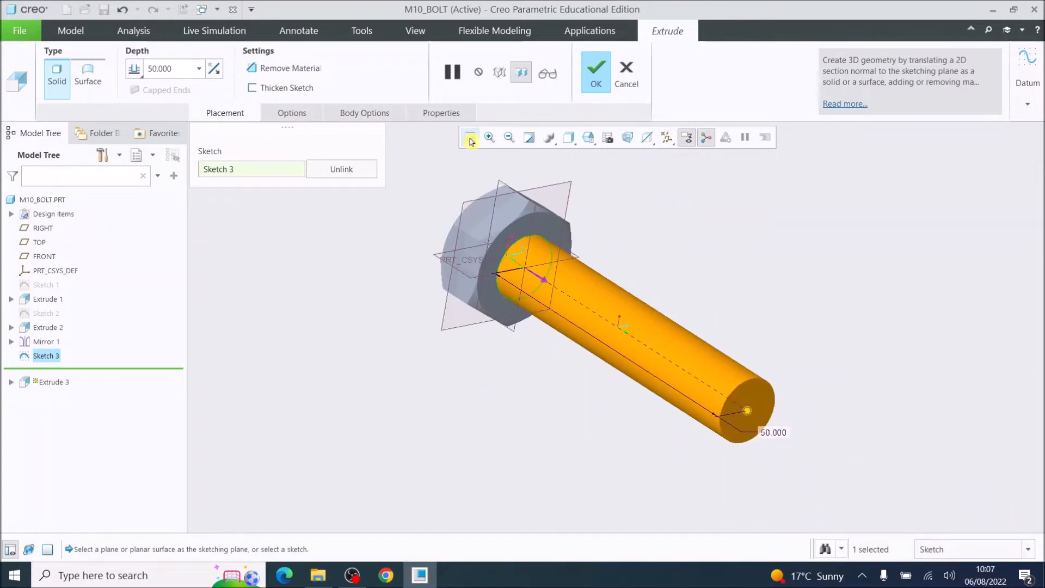
{"action": "left_click", "coordinate": [599, 73]}
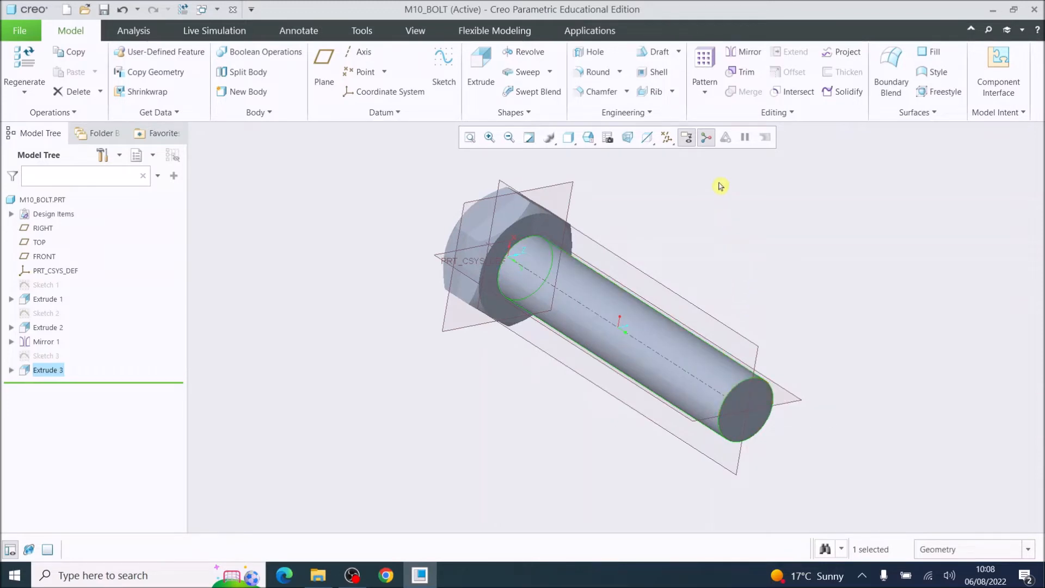
Add a D x D edge chamfer of 1 to the circular edge at the shank's free end.
{"action": "left_click", "coordinate": [598, 93]}
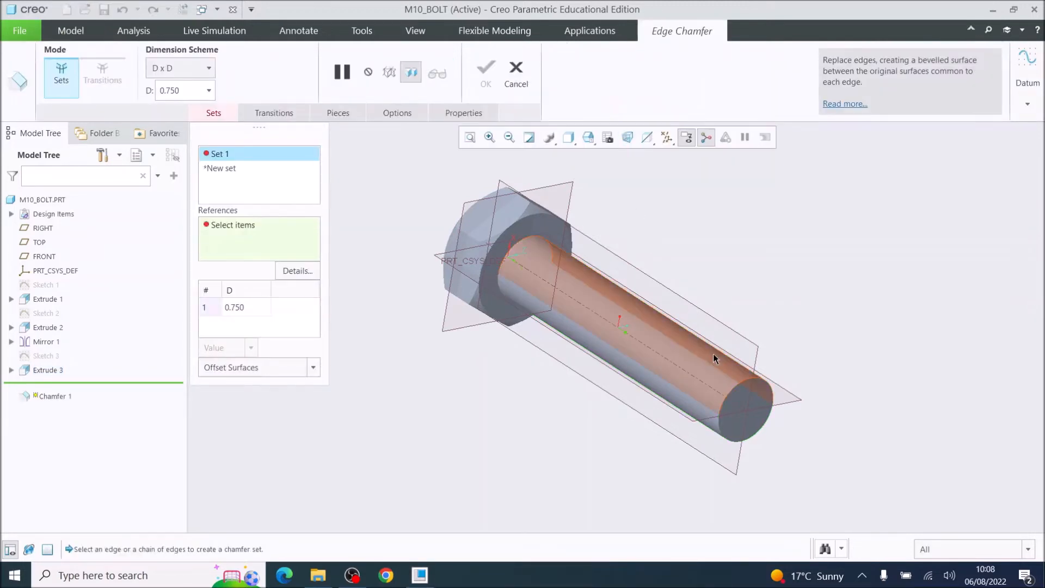
{"action": "left_click", "coordinate": [735, 391]}
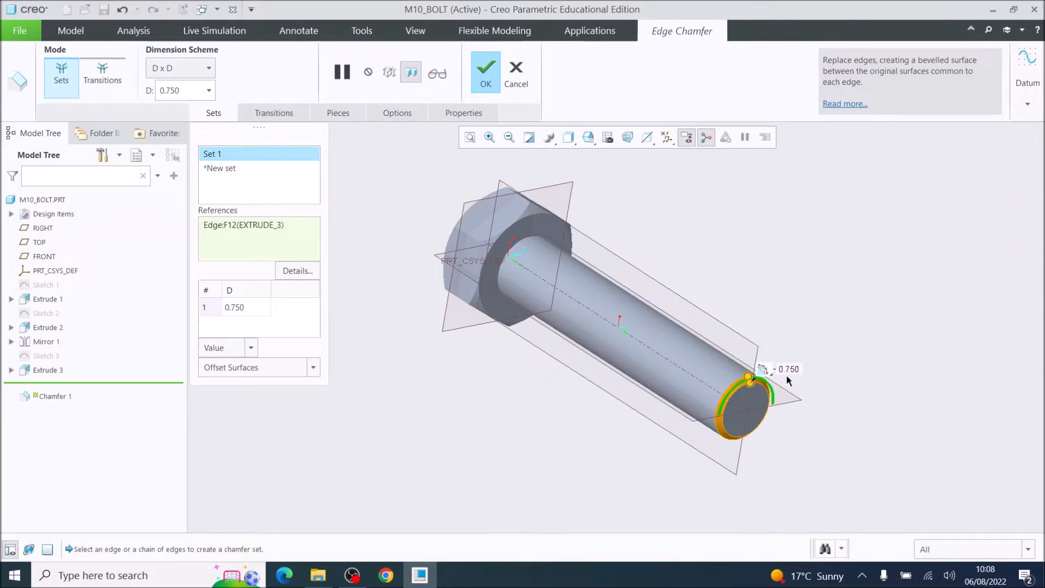
{"action": "double_click", "coordinate": [173, 90]}
{"action": "type", "text": "1"}
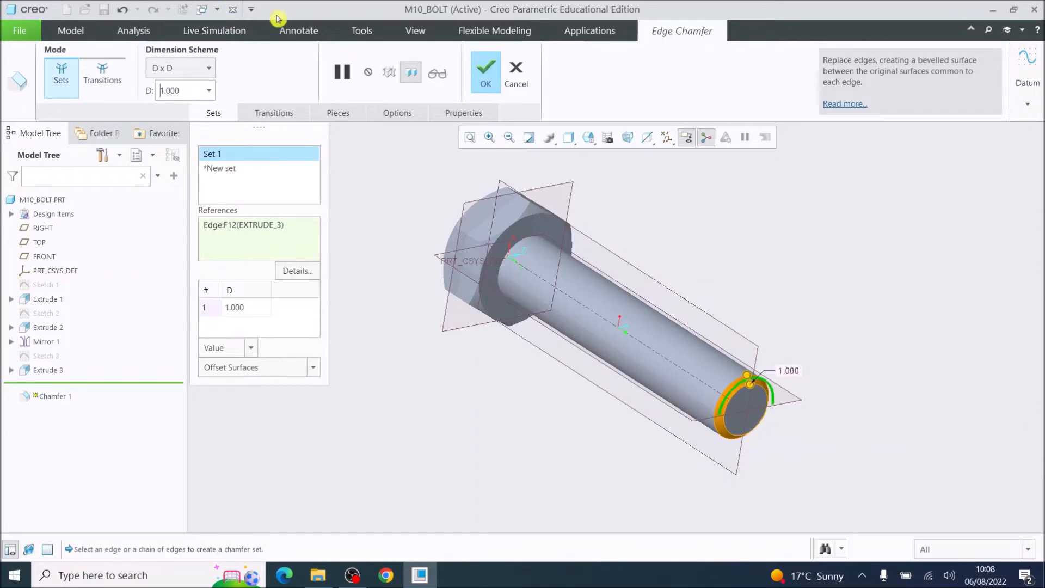
{"action": "left_click", "coordinate": [487, 79]}
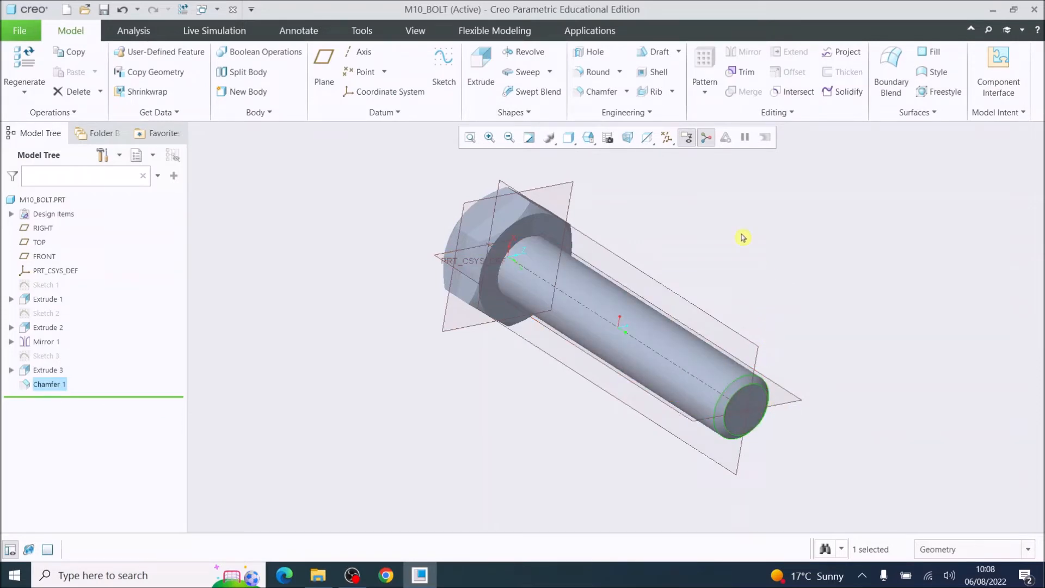
Round the edge where the shank meets the head with a circular radius of 1.
{"action": "left_click", "coordinate": [583, 76]}
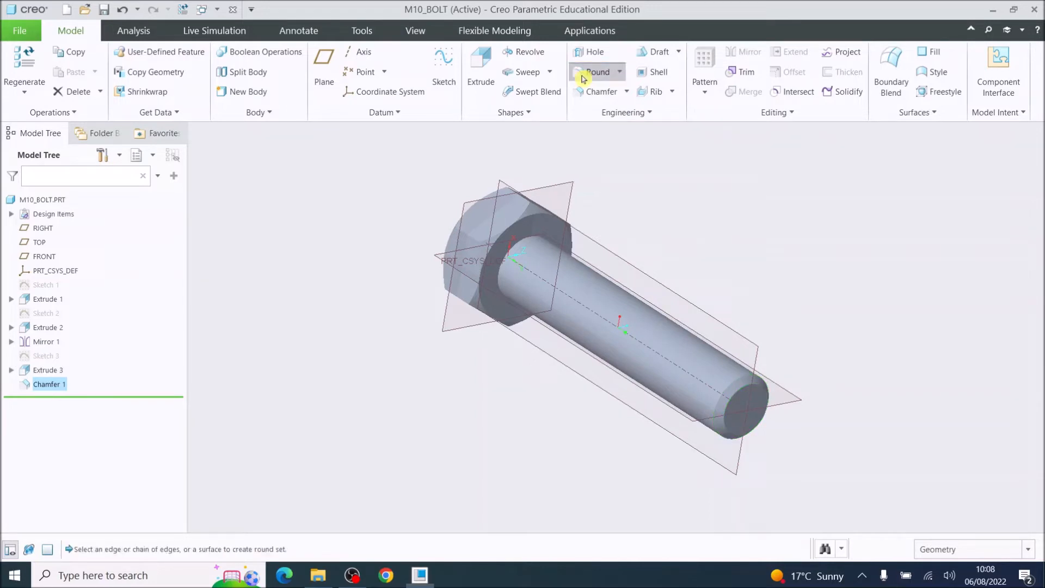
{"action": "scroll", "coordinate": [520, 261], "scroll_direction": "up", "scroll_amount": 6}
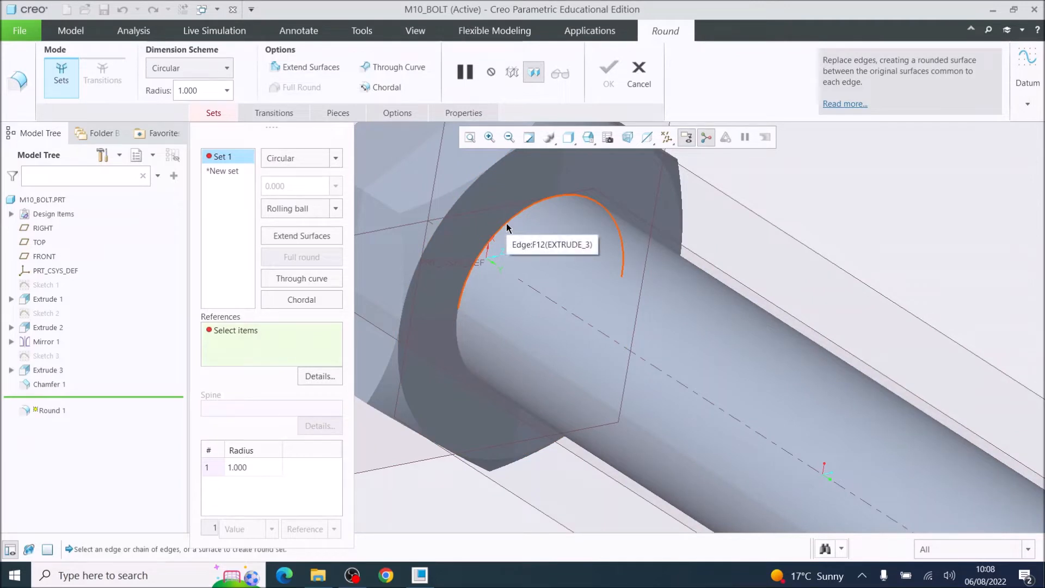
{"action": "left_click", "coordinate": [507, 224]}
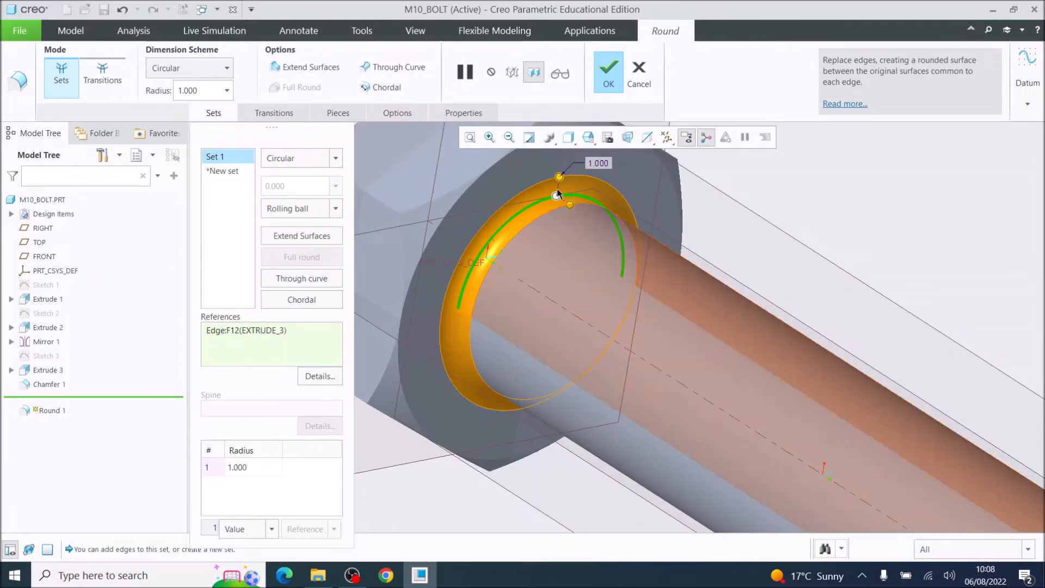
{"action": "left_click", "coordinate": [611, 75]}
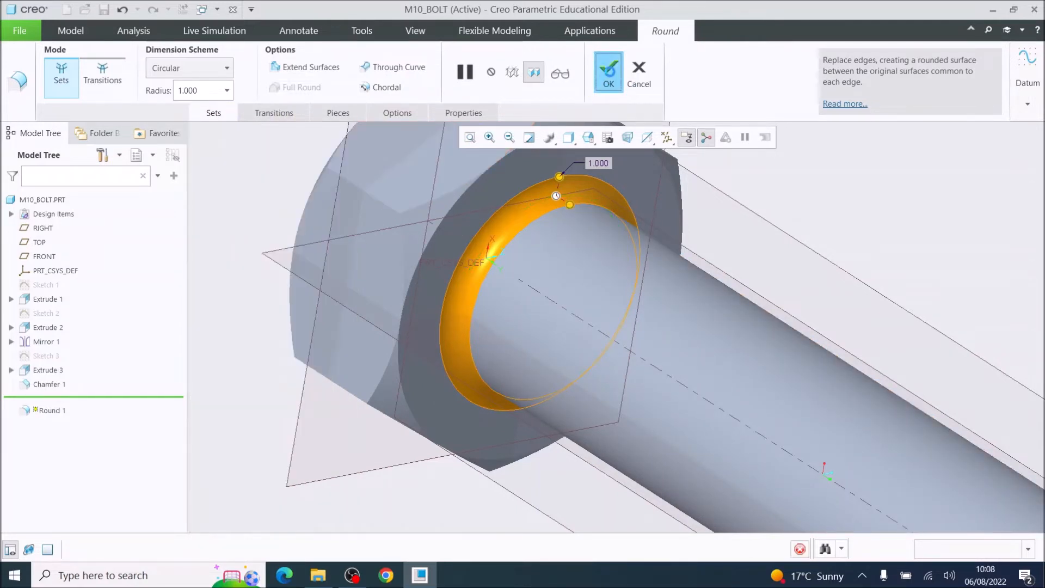
{"action": "left_click", "coordinate": [471, 137]}
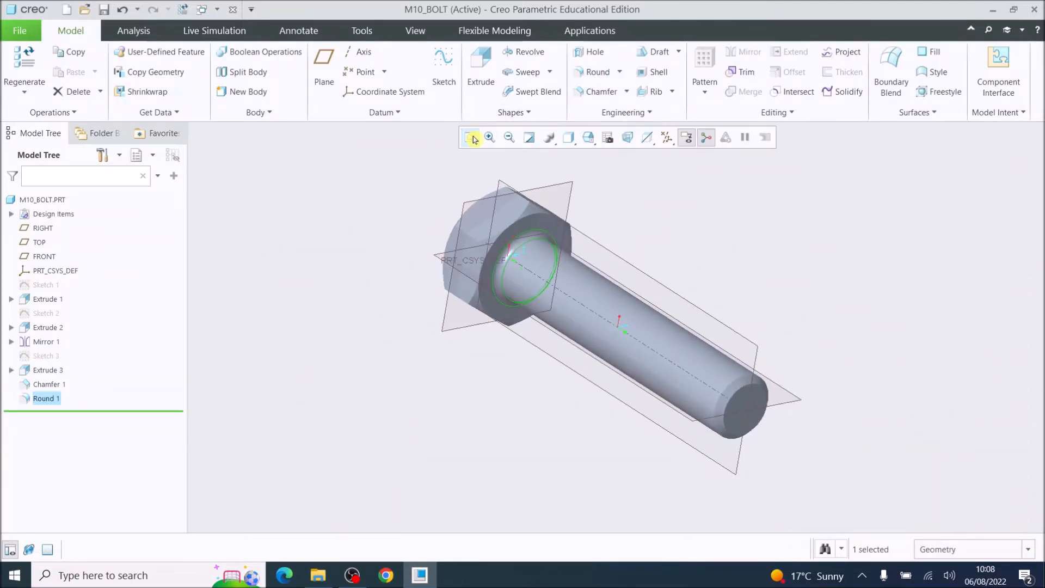
Start a right-handed helical sweep and open its helix profile sketch on the FRONT plane, with the RIGHT plane as the Left orientation reference.
{"action": "middle_click_drag", "start_coordinate": [704, 289], "coordinate": [683, 349]}
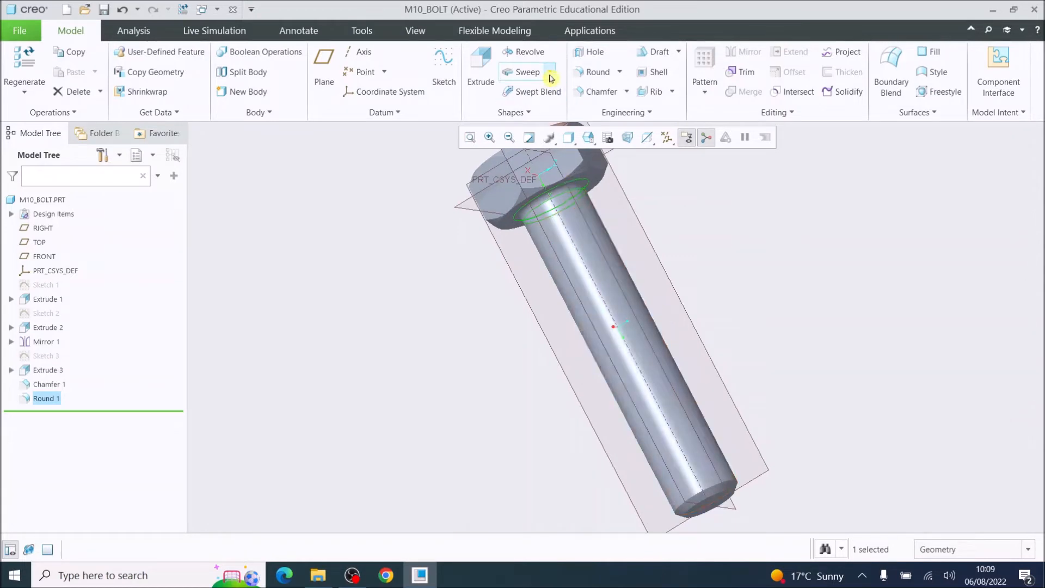
{"action": "middle_click_drag", "start_coordinate": [616, 324], "coordinate": [578, 295]}
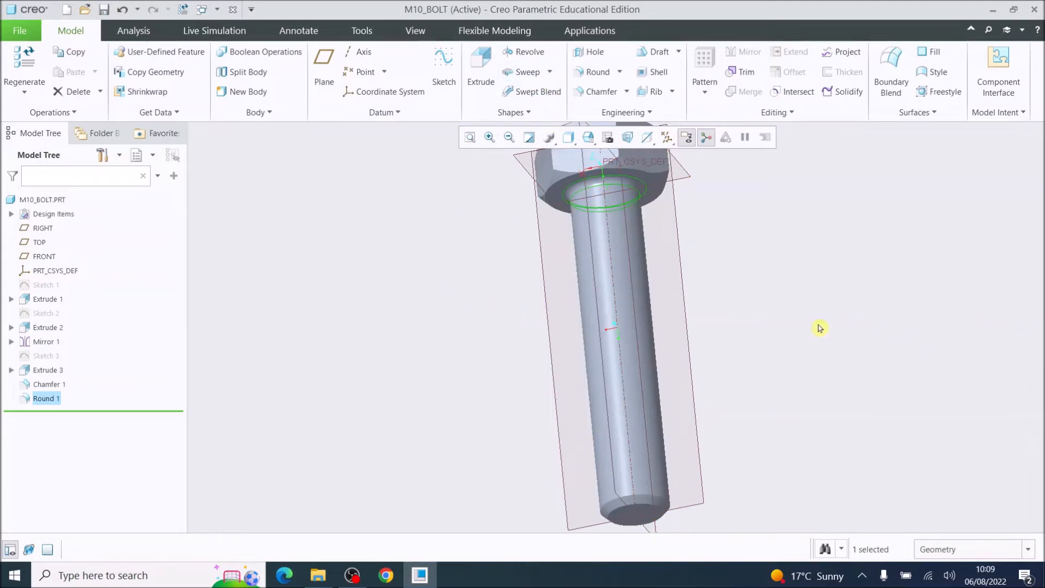
{"action": "left_click", "coordinate": [550, 76]}
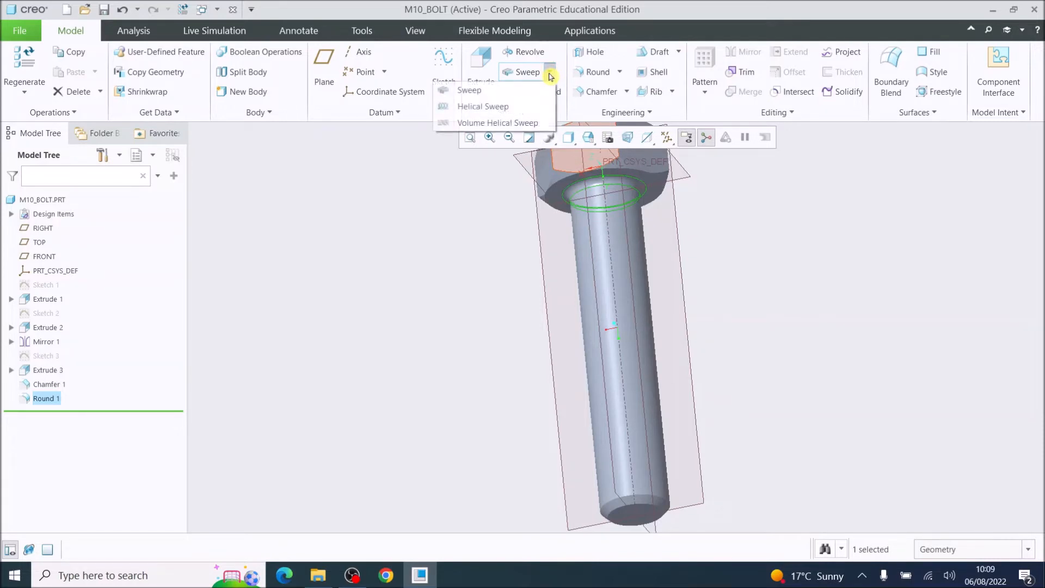
{"action": "left_click", "coordinate": [496, 107]}
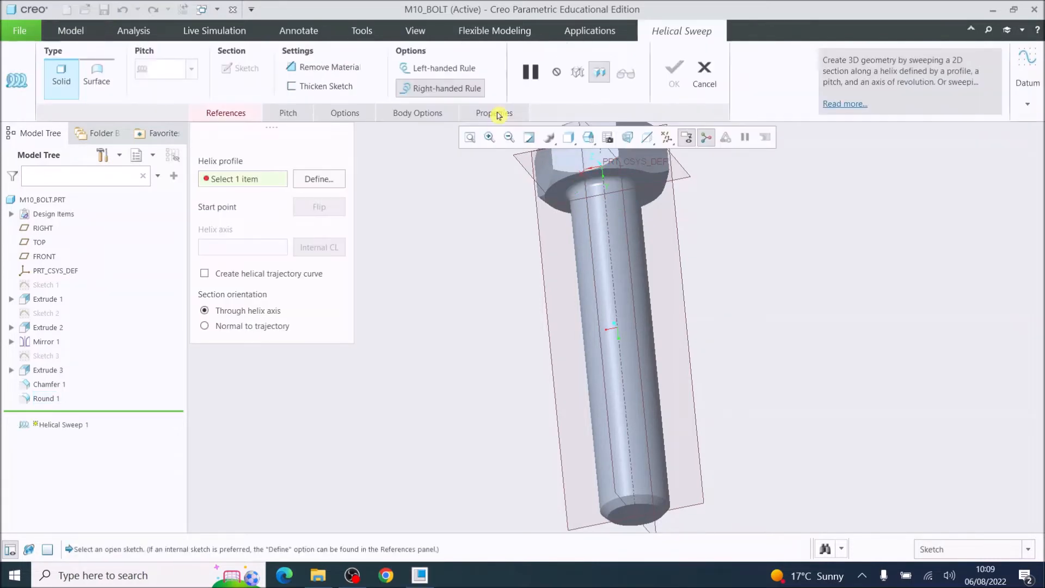
{"action": "left_click", "coordinate": [319, 181]}
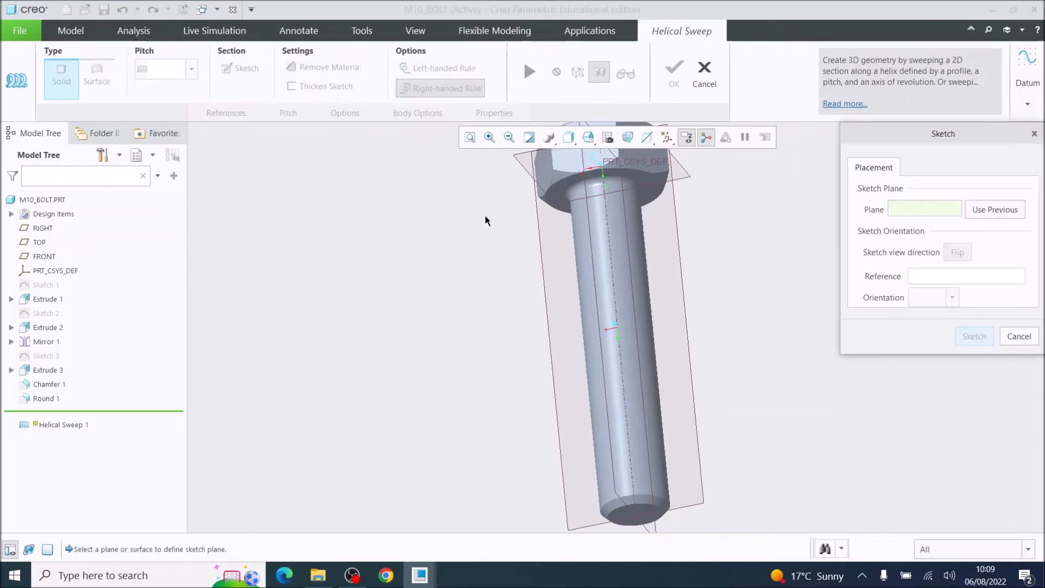
{"action": "left_click", "coordinate": [681, 279]}
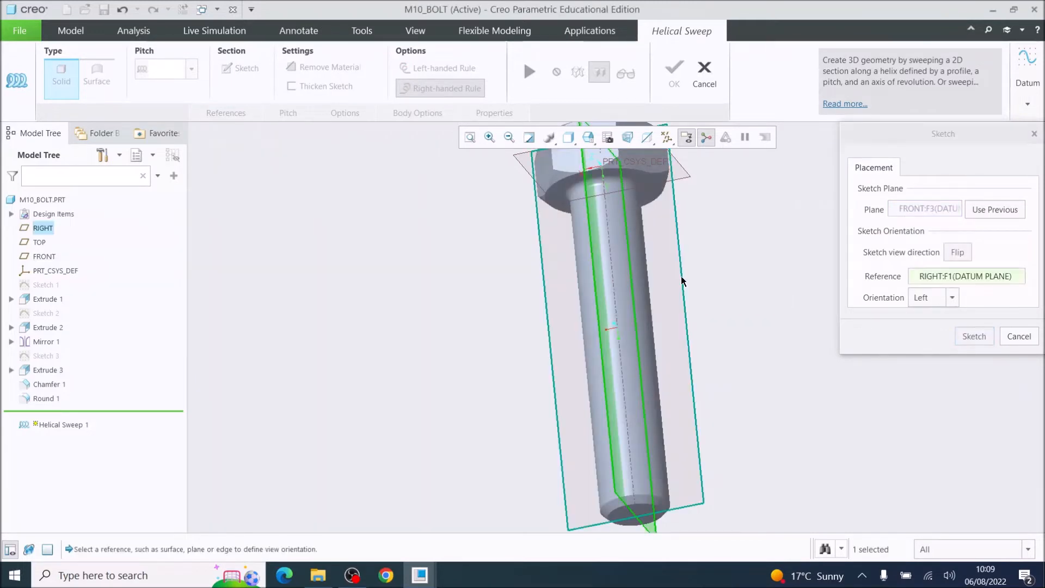
{"action": "left_click", "coordinate": [977, 340]}
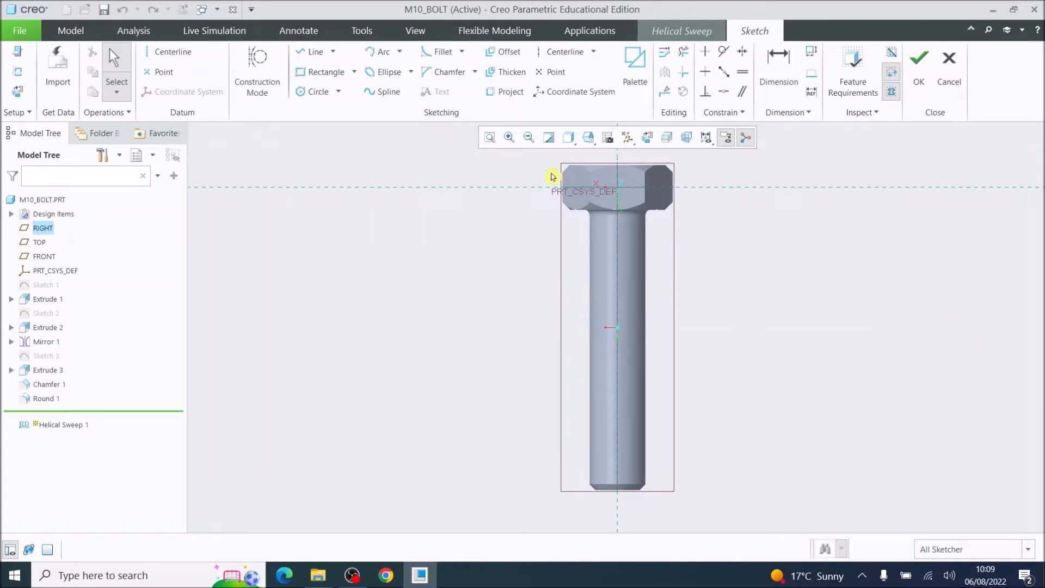
Add the shank's silhouette edge as a sketch reference and place a vertical centerline along the bolt's axis.
{"action": "left_click", "coordinate": [18, 74]}
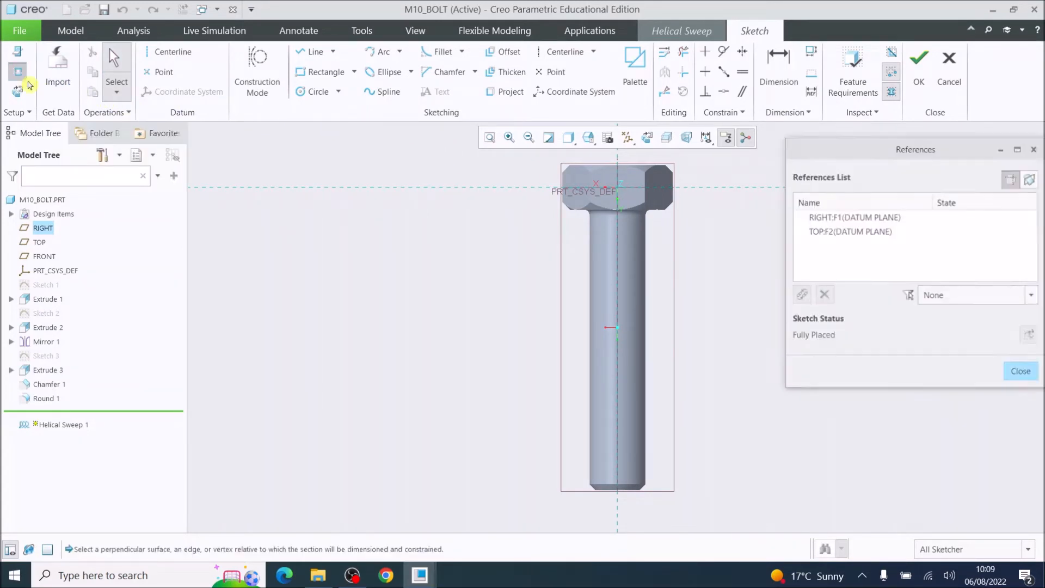
{"action": "left_click", "coordinate": [588, 366]}
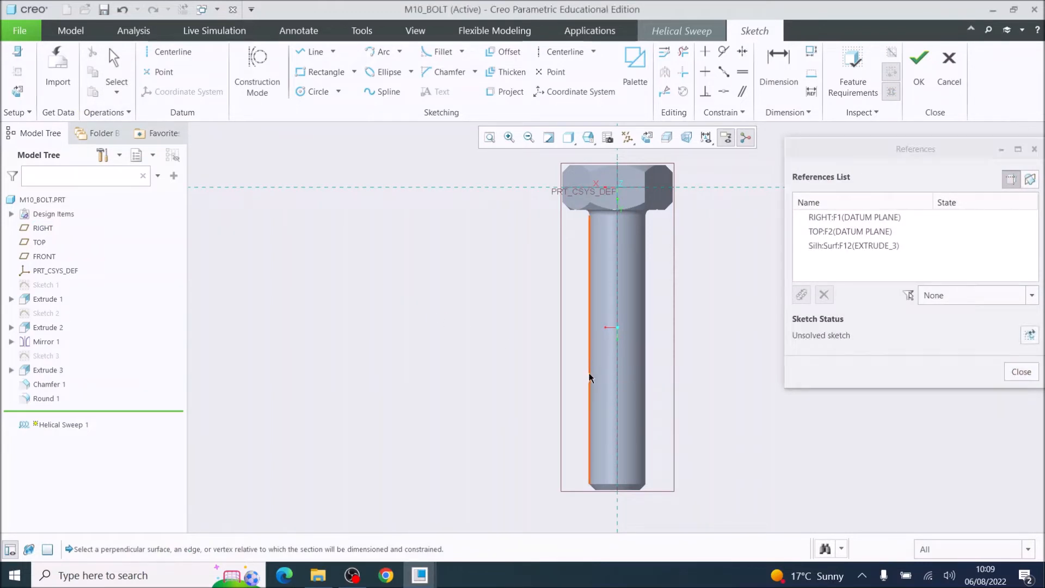
{"action": "left_click", "coordinate": [174, 54]}
{"action": "left_click", "coordinate": [618, 285]}
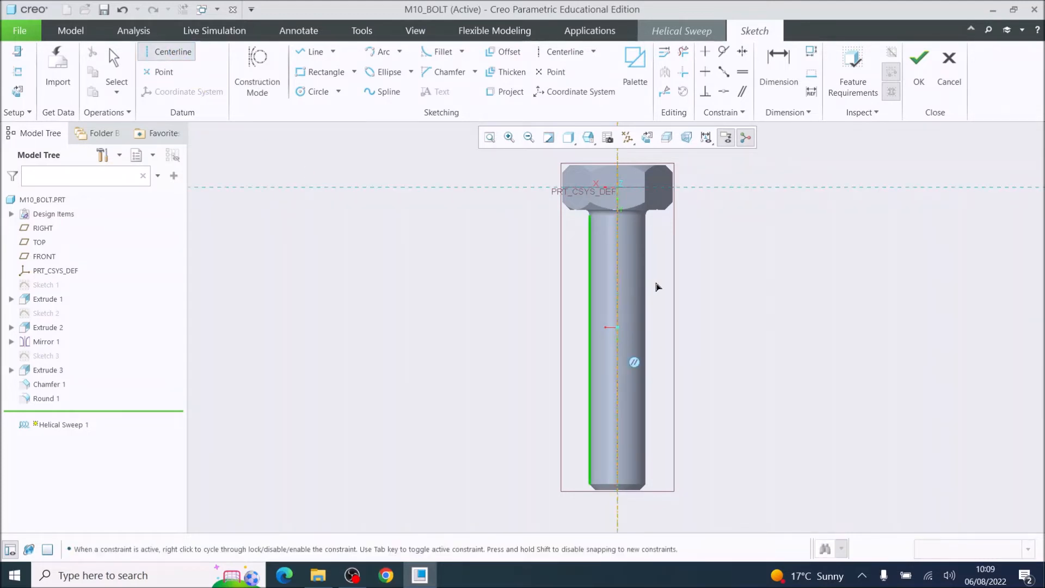
{"action": "left_click", "coordinate": [620, 405]}
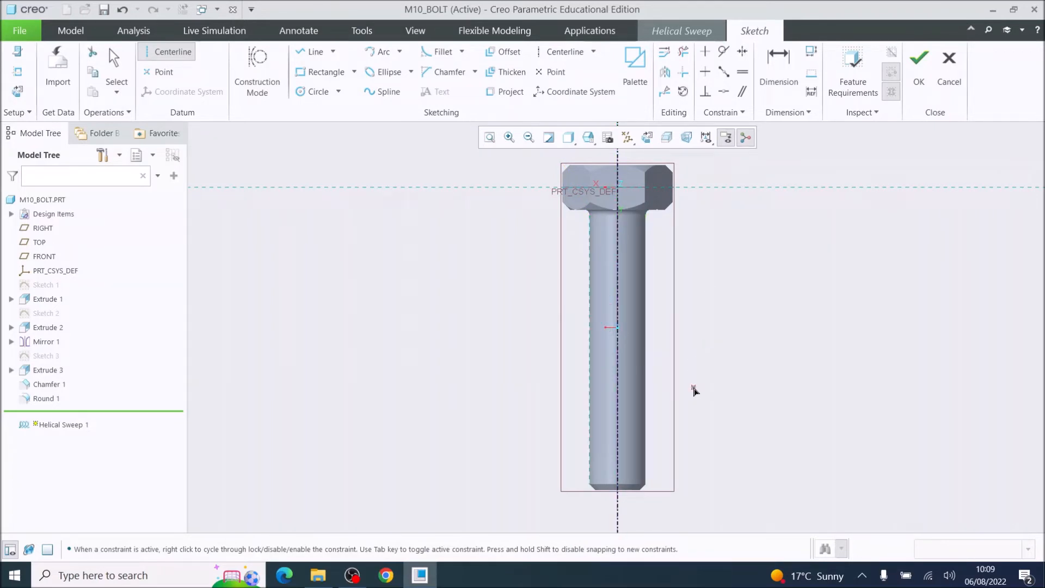
Sketch a vertical line about 39 long on the shank's silhouette edge, starting below the free end and running toward the head.
{"action": "left_click", "coordinate": [303, 55]}
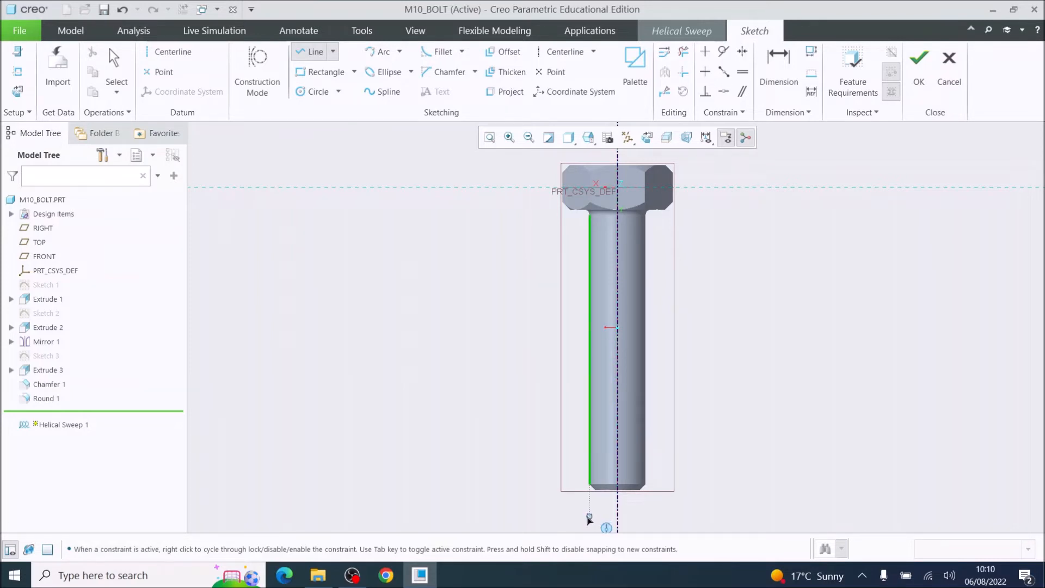
{"action": "left_click", "coordinate": [589, 515]}
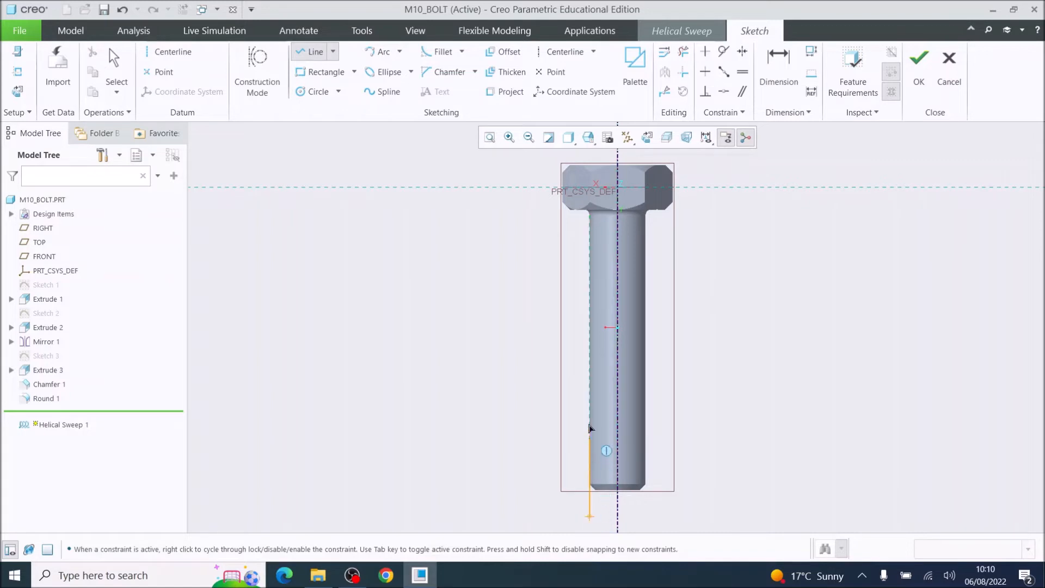
{"action": "left_click", "coordinate": [591, 300]}
{"action": "middle_click", "coordinate": [542, 269]}
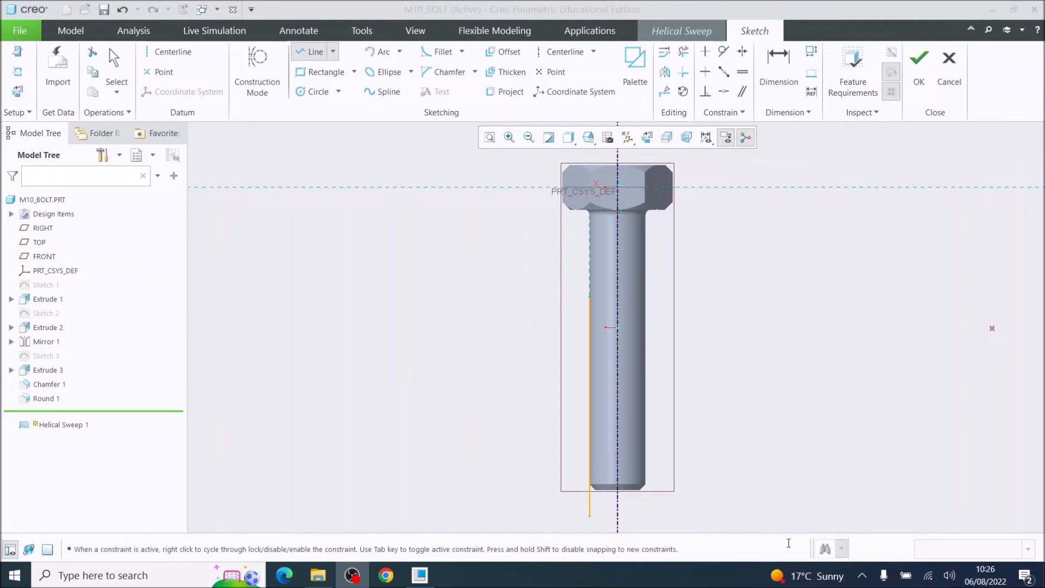
Set the length of the helix profile line to 40.
{"action": "left_click", "coordinate": [780, 67]}
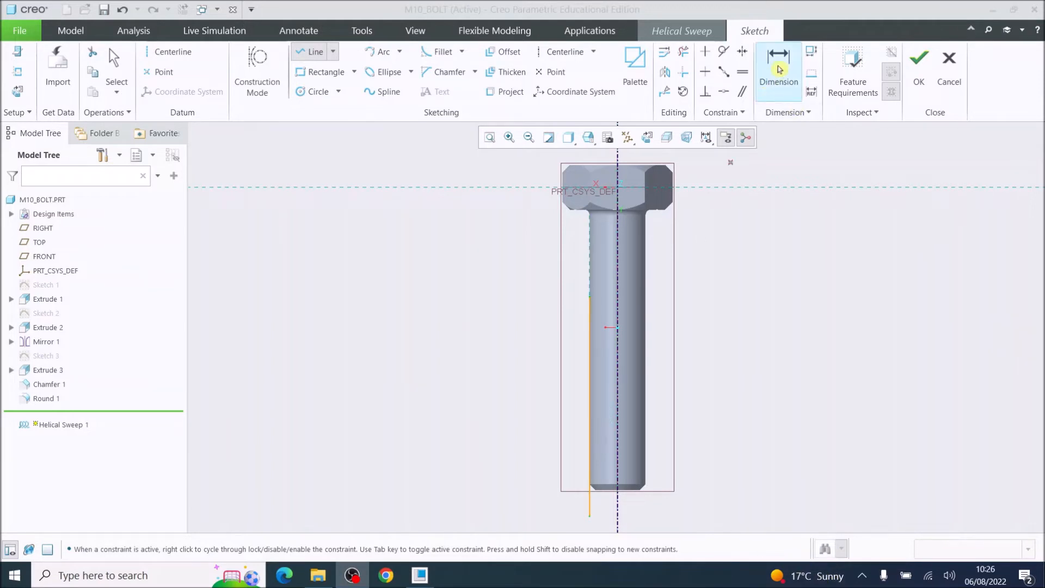
{"action": "left_click", "coordinate": [779, 68]}
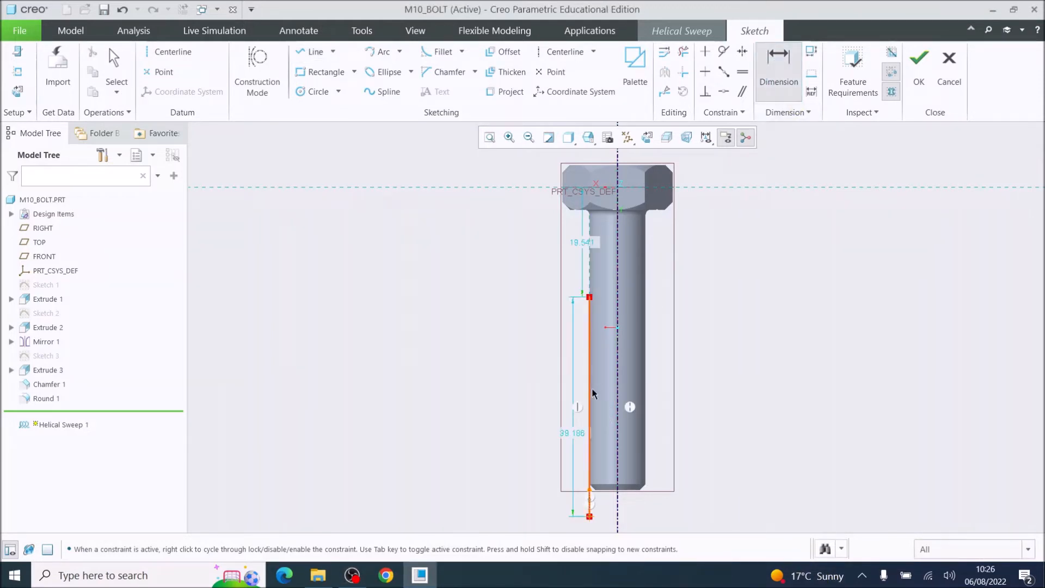
{"action": "scroll", "coordinate": [589, 517], "scroll_direction": "down", "scroll_amount": 3}
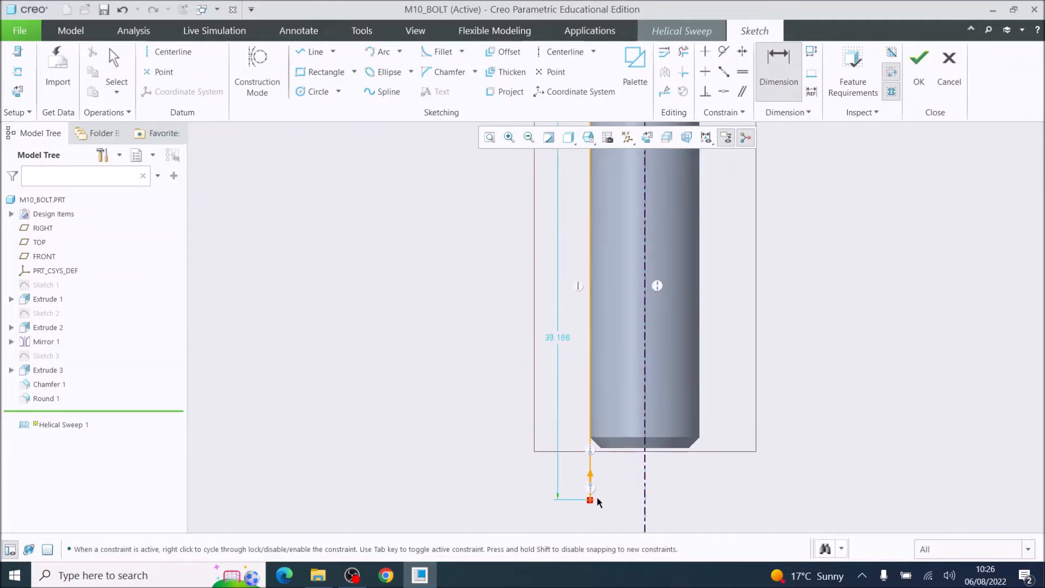
{"action": "scroll", "coordinate": [585, 411], "scroll_direction": "up", "scroll_amount": 2}
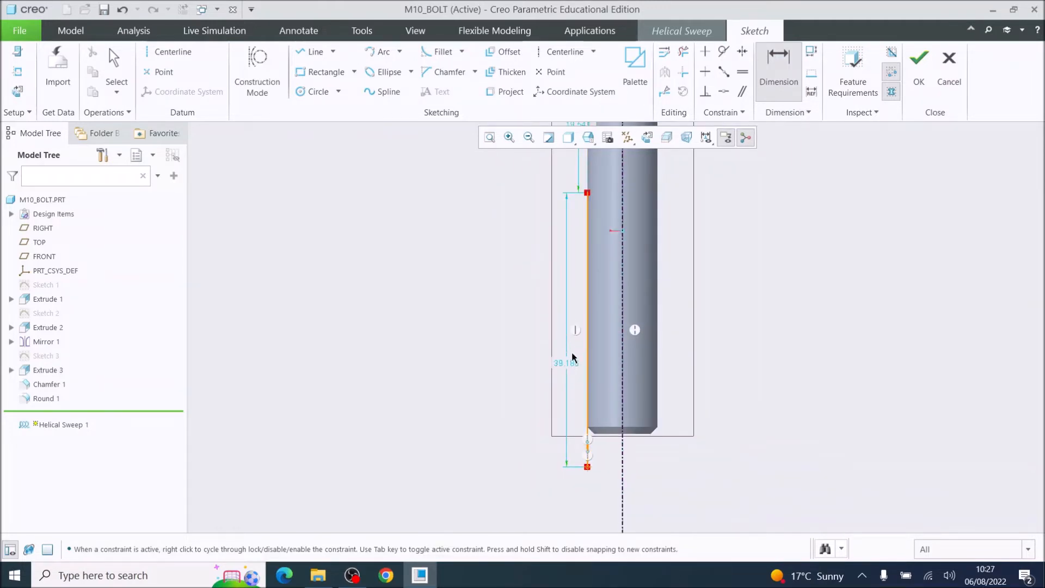
{"action": "double_click", "coordinate": [568, 367]}
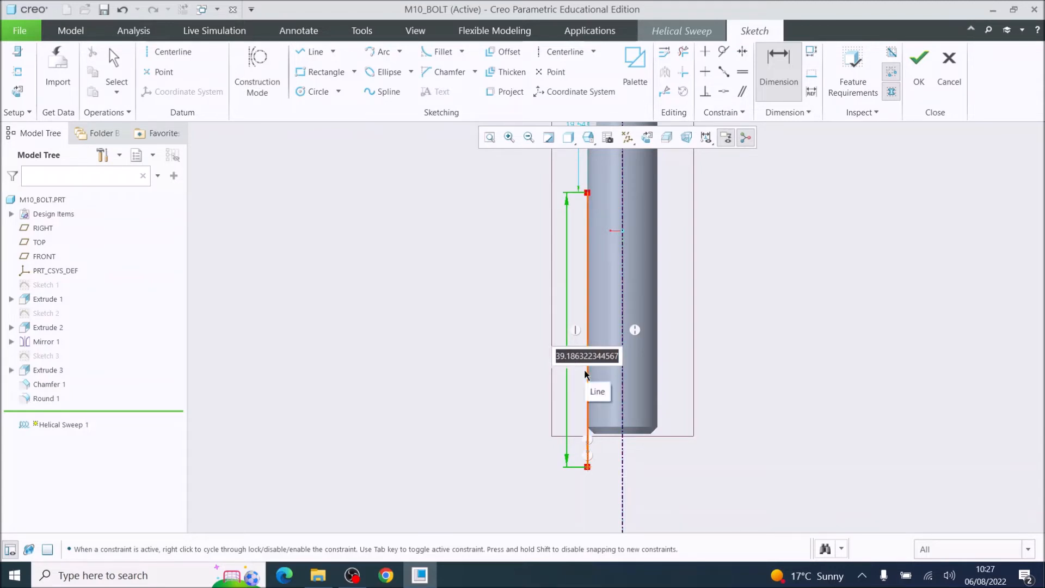
{"action": "type", "text": "40"}
{"action": "key", "text": "Return"}
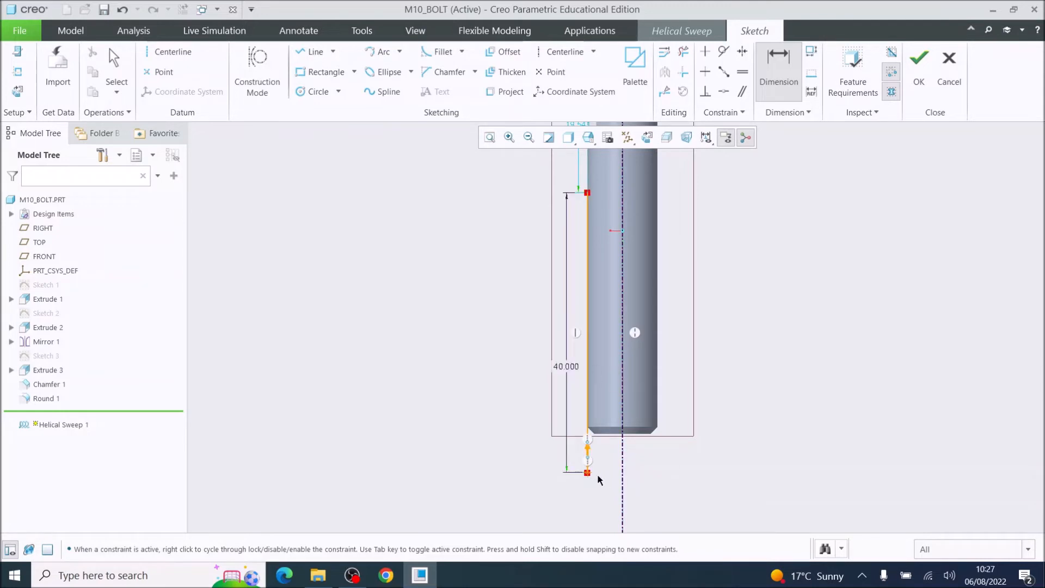
Dimension the profile line's lower endpoint from the shank's free end face and set the distance to 5.
{"action": "scroll", "coordinate": [588, 474], "scroll_direction": "down", "scroll_amount": 4}
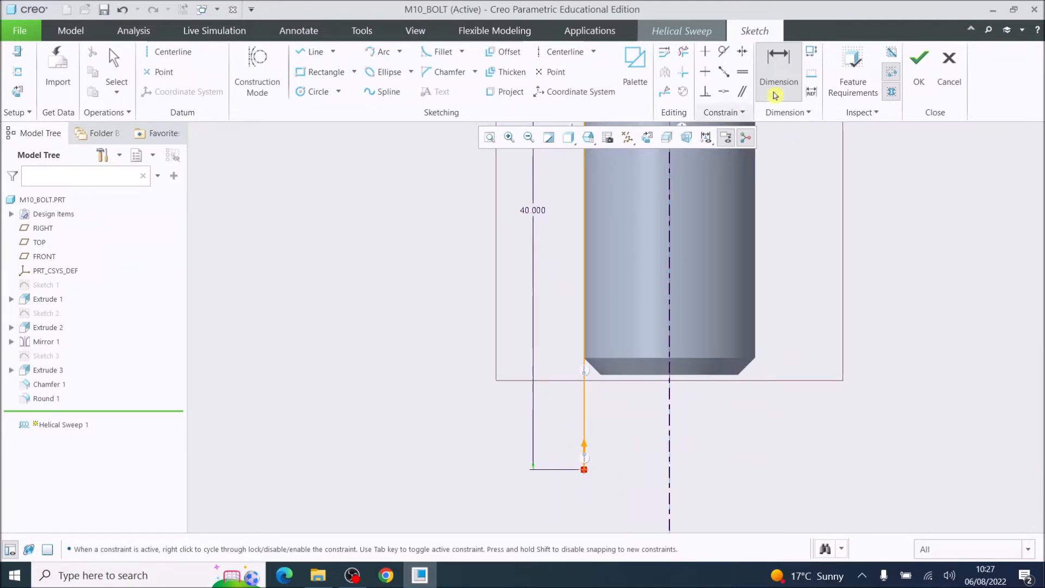
{"action": "left_click", "coordinate": [784, 77]}
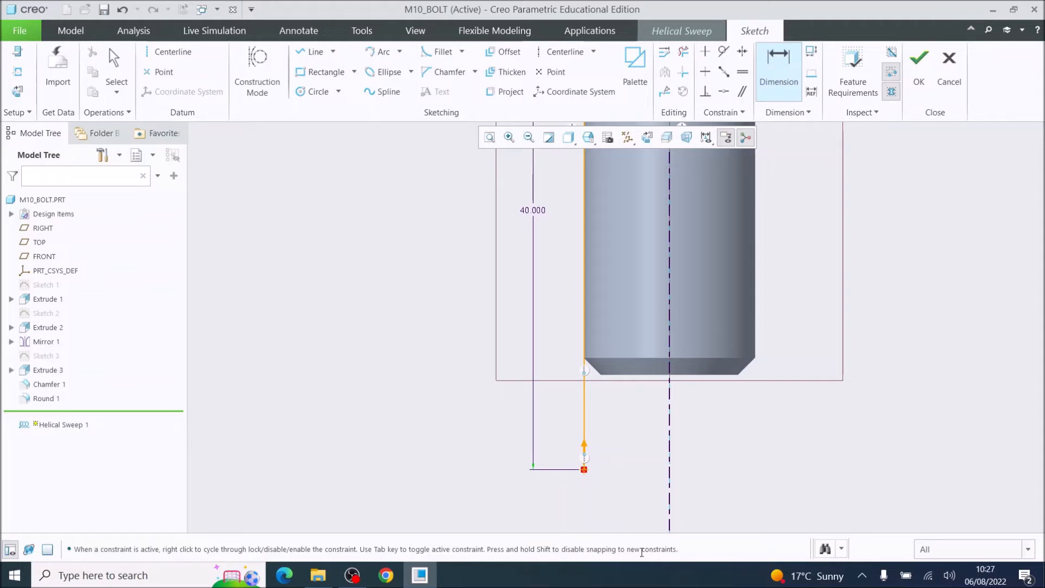
{"action": "left_click", "coordinate": [584, 472]}
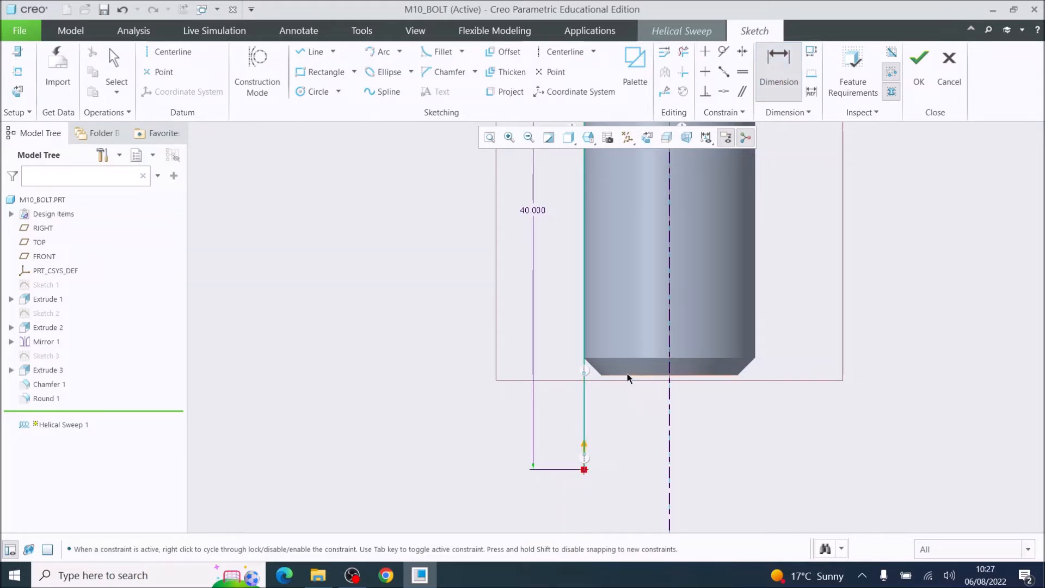
{"action": "left_click", "coordinate": [627, 376]}
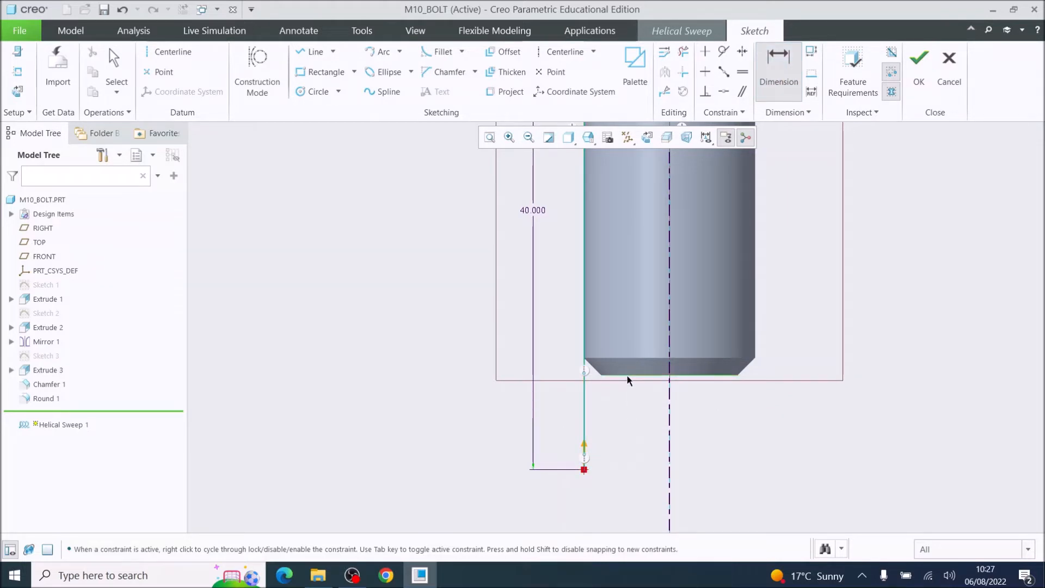
{"action": "middle_click", "coordinate": [628, 412]}
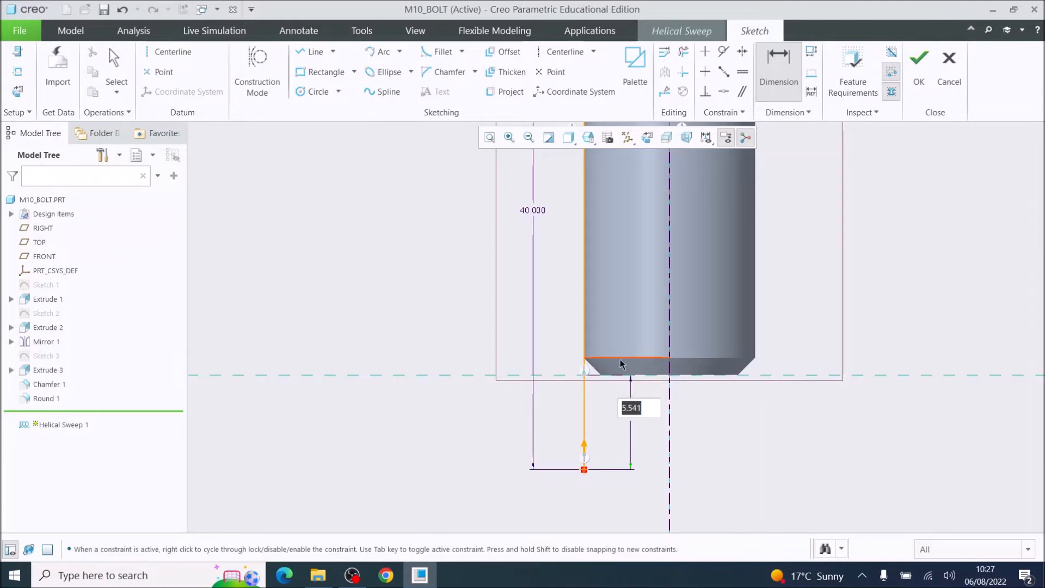
{"action": "type", "text": "5"}
{"action": "key", "text": "Return"}
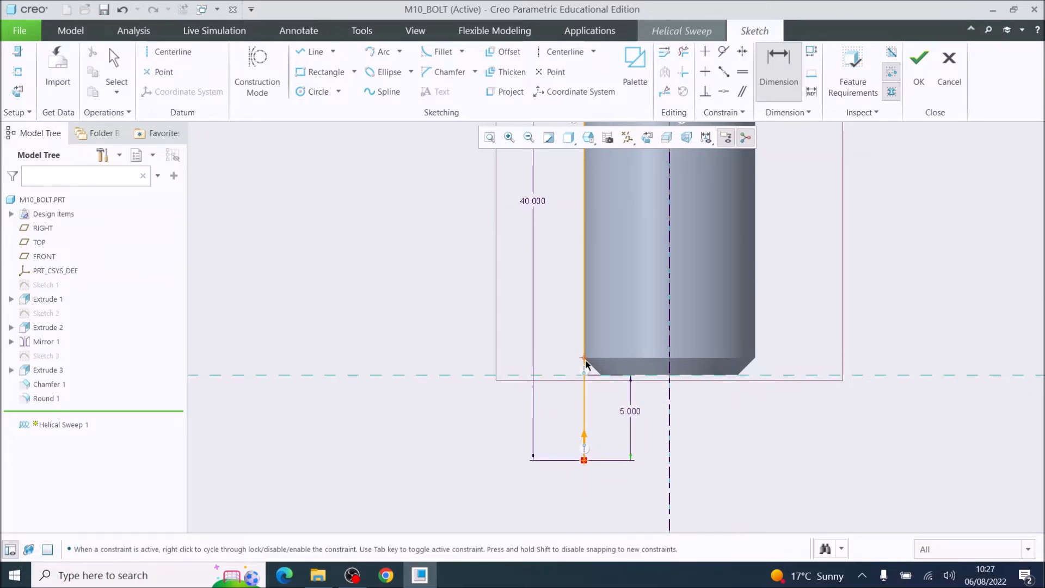
Accept the helix profile sketch and set the helical sweep's pitch to 1.5.
{"action": "scroll", "coordinate": [586, 313], "scroll_direction": "down", "scroll_amount": 4}
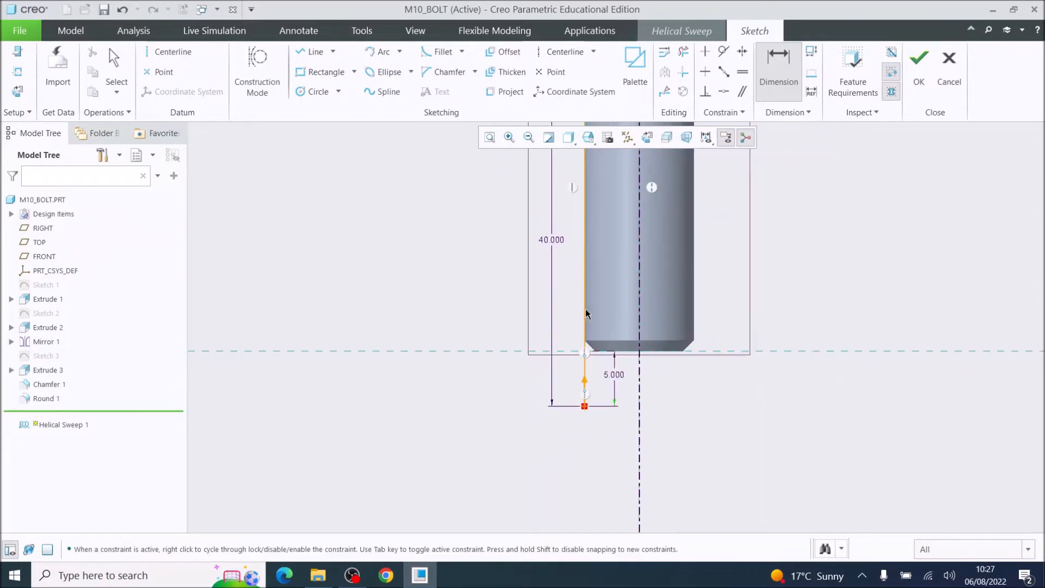
{"action": "scroll", "coordinate": [586, 313], "scroll_direction": "down", "scroll_amount": 1}
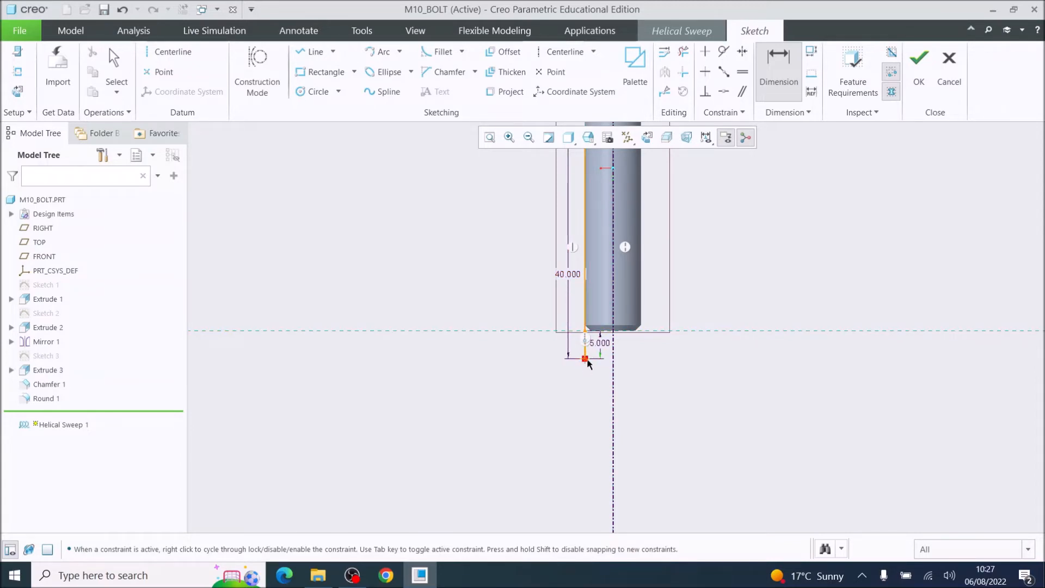
{"action": "scroll", "coordinate": [590, 297], "scroll_direction": "up", "scroll_amount": 3}
{"action": "scroll", "coordinate": [579, 229], "scroll_direction": "down", "scroll_amount": 3}
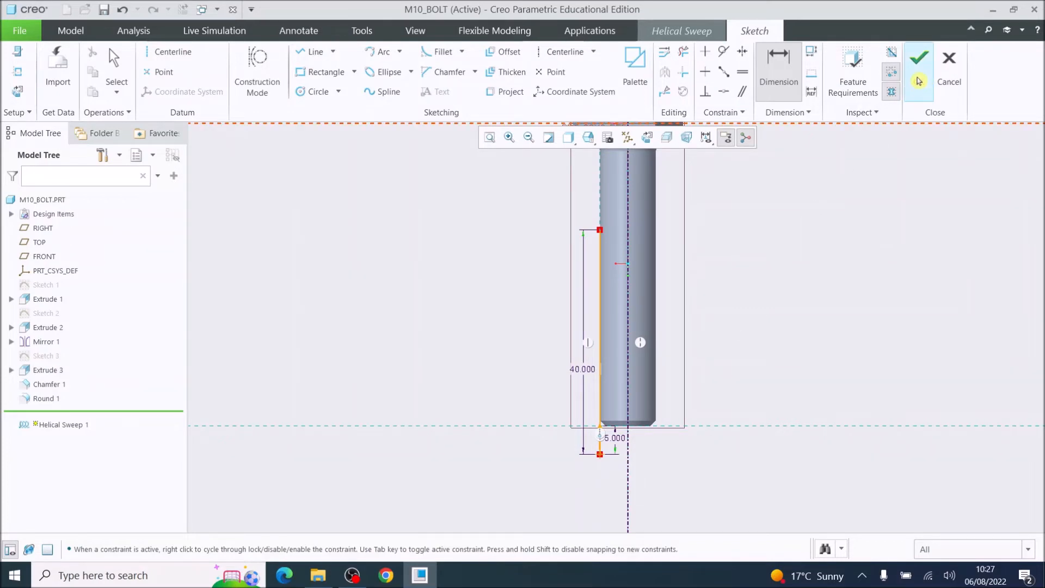
{"action": "left_click", "coordinate": [918, 81]}
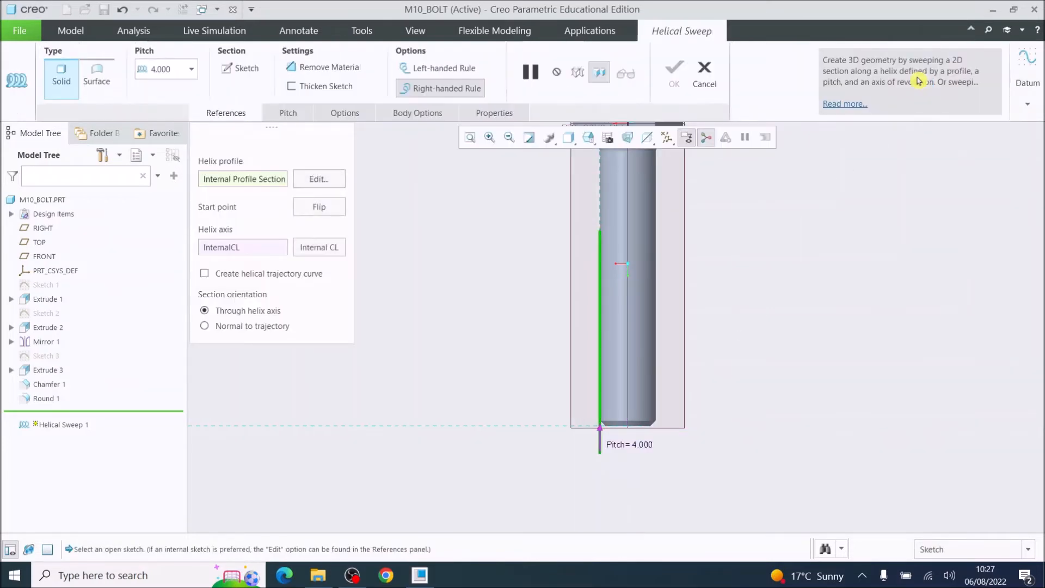
{"action": "double_click", "coordinate": [172, 70]}
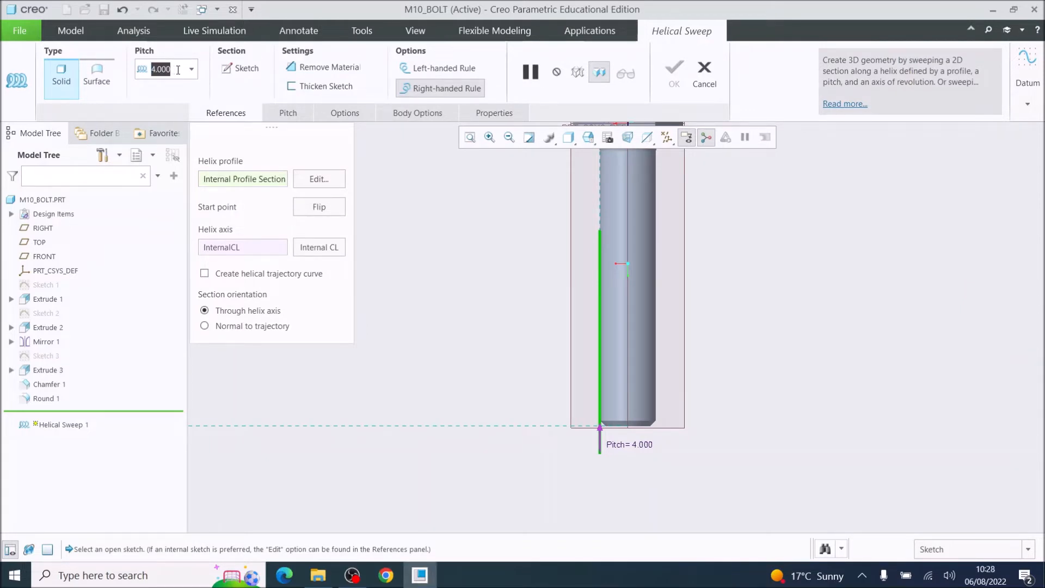
{"action": "type", "text": "1"}
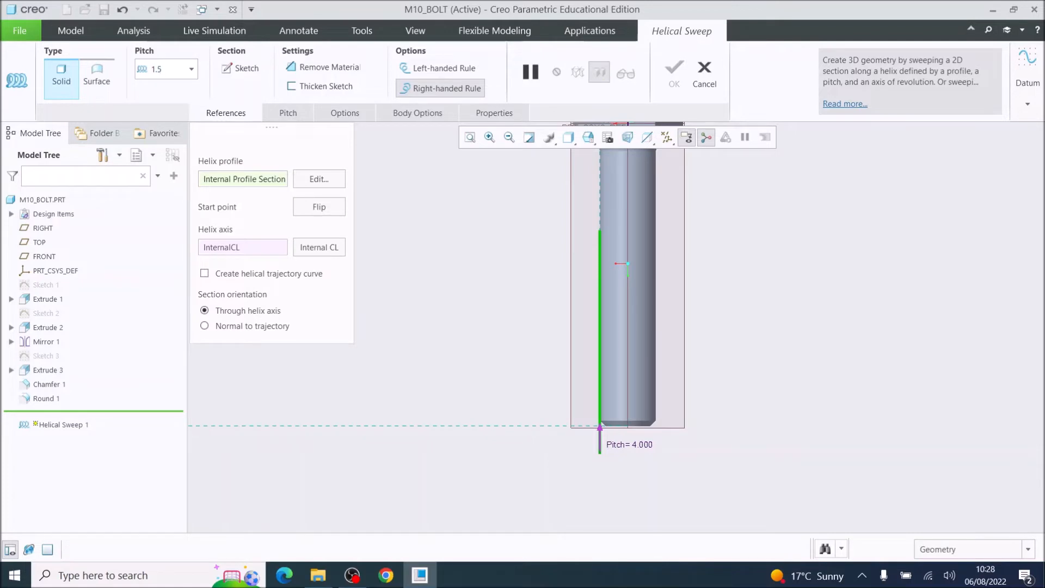
{"action": "type", "text": ".5"}
{"action": "key", "text": "Return"}
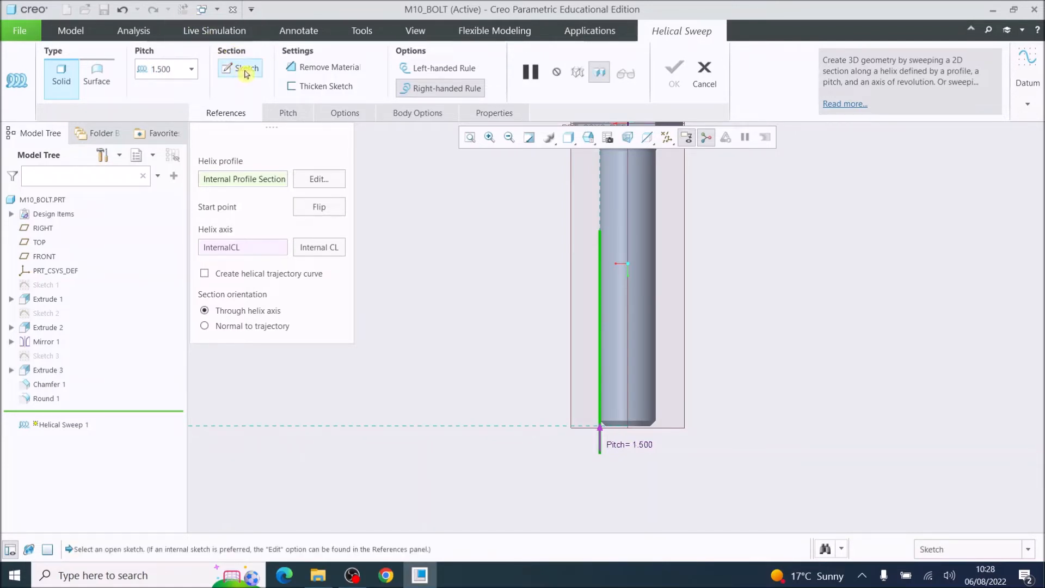
Open the sweep's section sketch and draw a circle about 0.72 in diameter centred on the helix start point.
{"action": "left_click", "coordinate": [245, 70]}
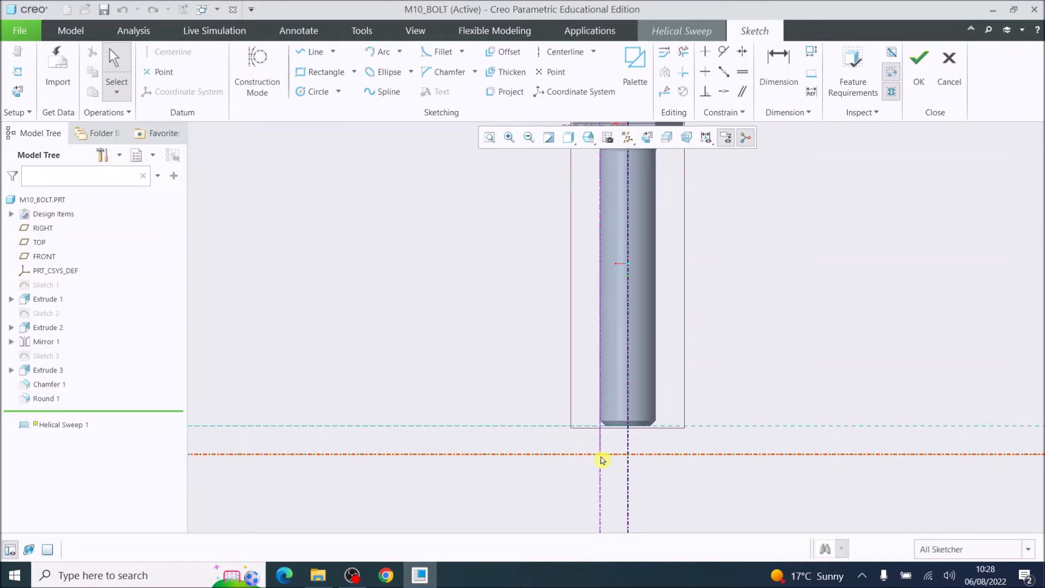
{"action": "scroll", "coordinate": [602, 461], "scroll_direction": "down", "scroll_amount": 4}
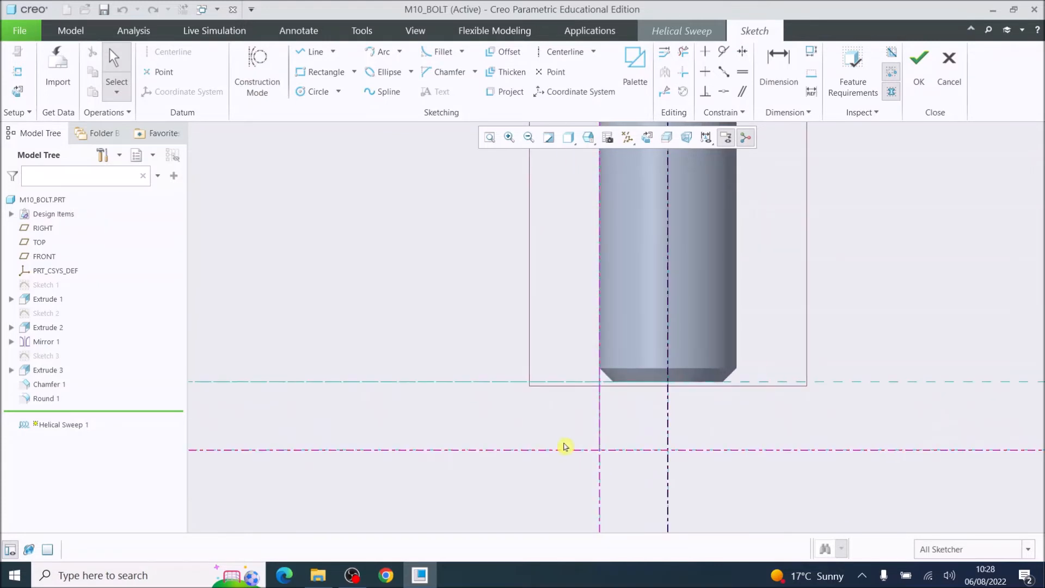
{"action": "scroll", "coordinate": [604, 465], "scroll_direction": "down", "scroll_amount": 6}
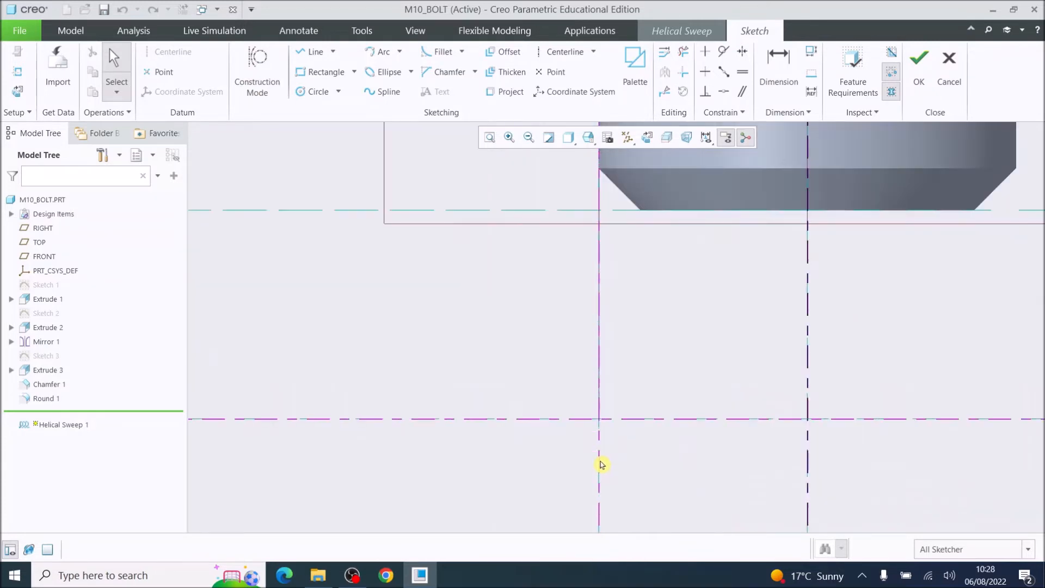
{"action": "left_click", "coordinate": [303, 93]}
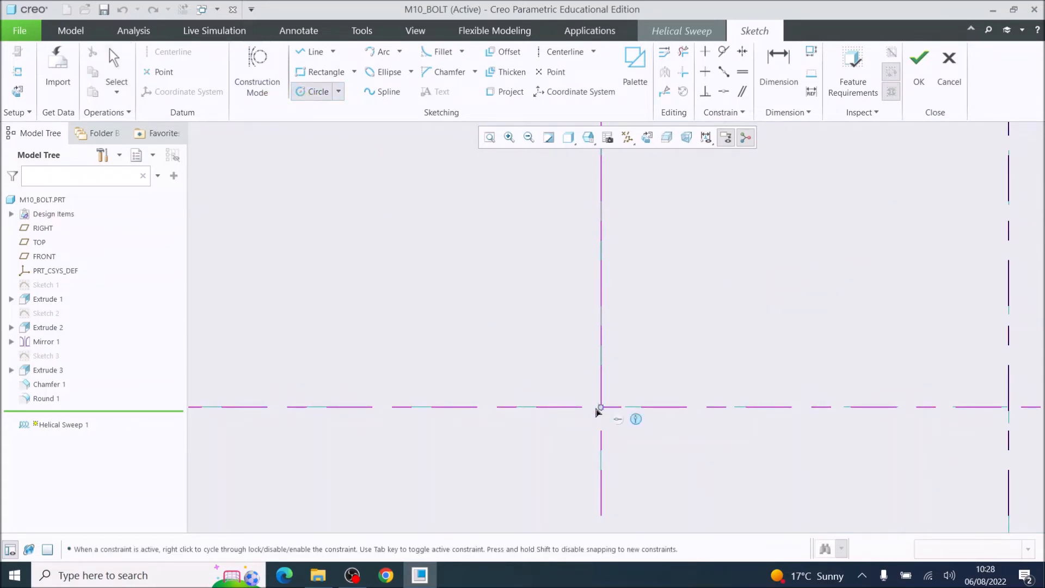
{"action": "left_click", "coordinate": [600, 407]}
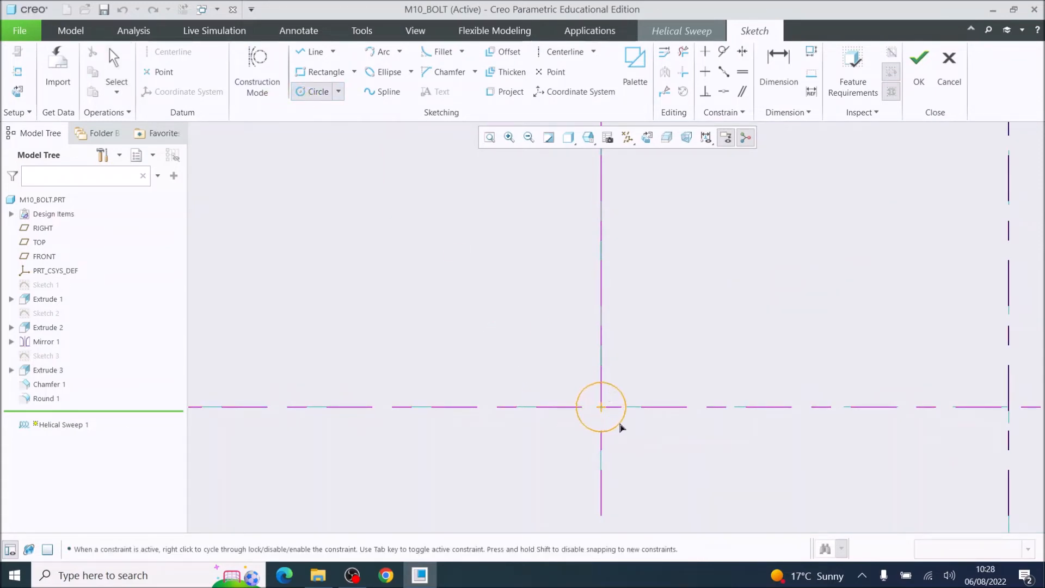
{"action": "left_click", "coordinate": [625, 430]}
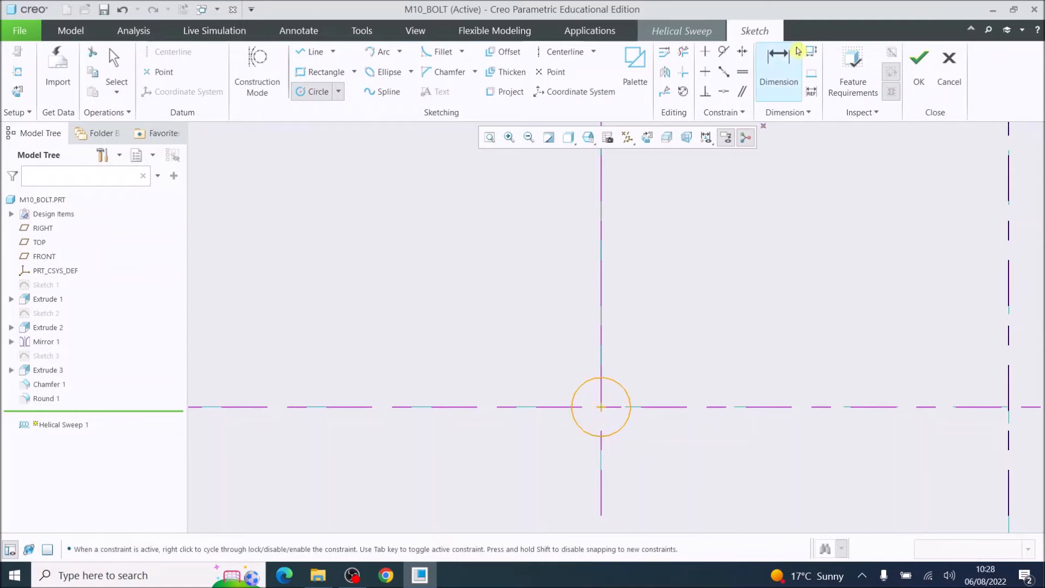
Set the section circle's diameter to 1.
{"action": "left_click", "coordinate": [779, 70]}
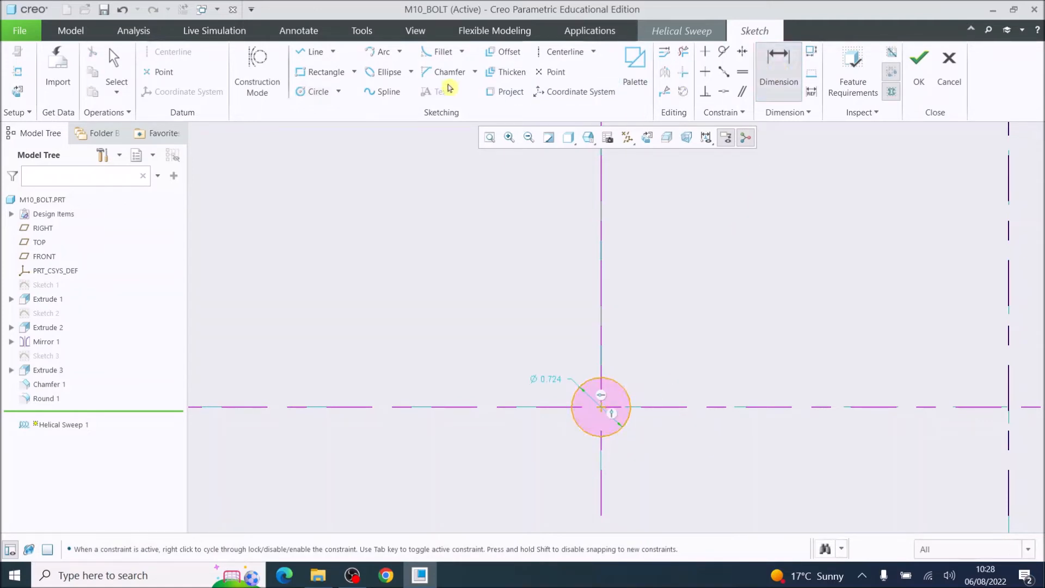
{"action": "double_click", "coordinate": [546, 378]}
{"action": "type", "text": "1"}
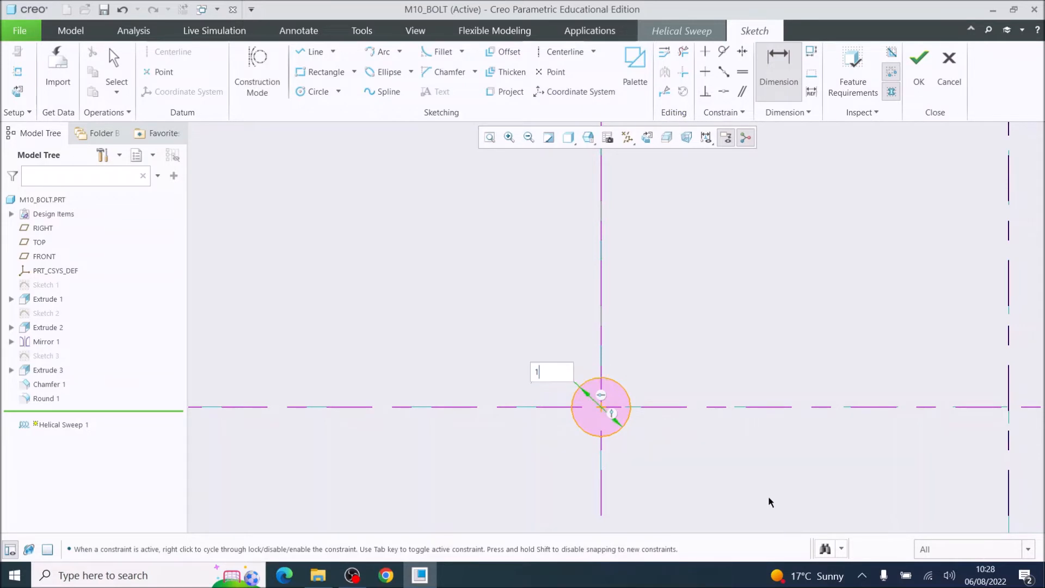
{"action": "key", "text": "Return"}
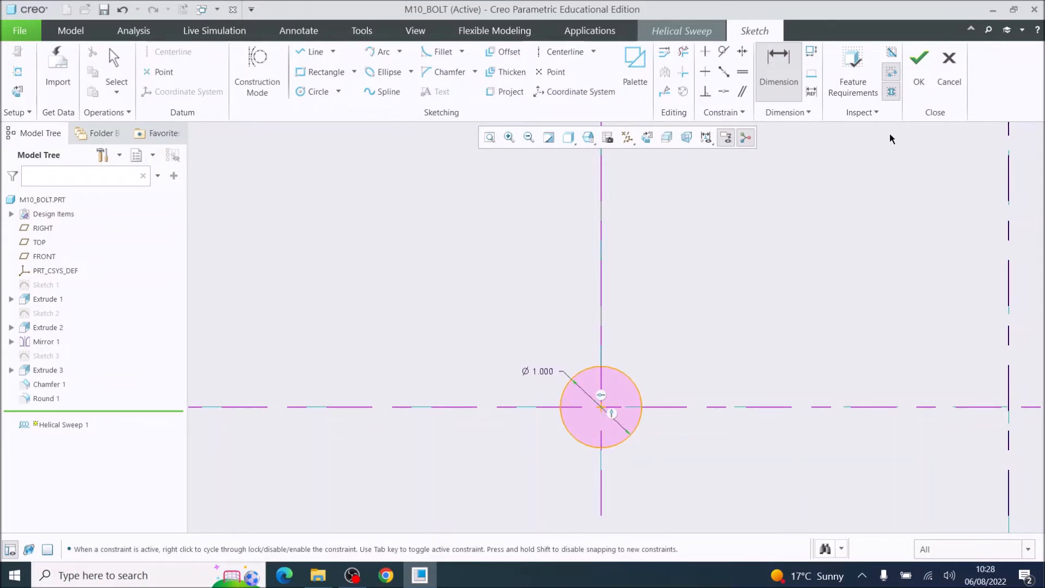
Accept the helical sweep's circular section sketch and check the coil preview along the shank.
{"action": "scroll", "coordinate": [905, 213], "scroll_direction": "down", "scroll_amount": 5}
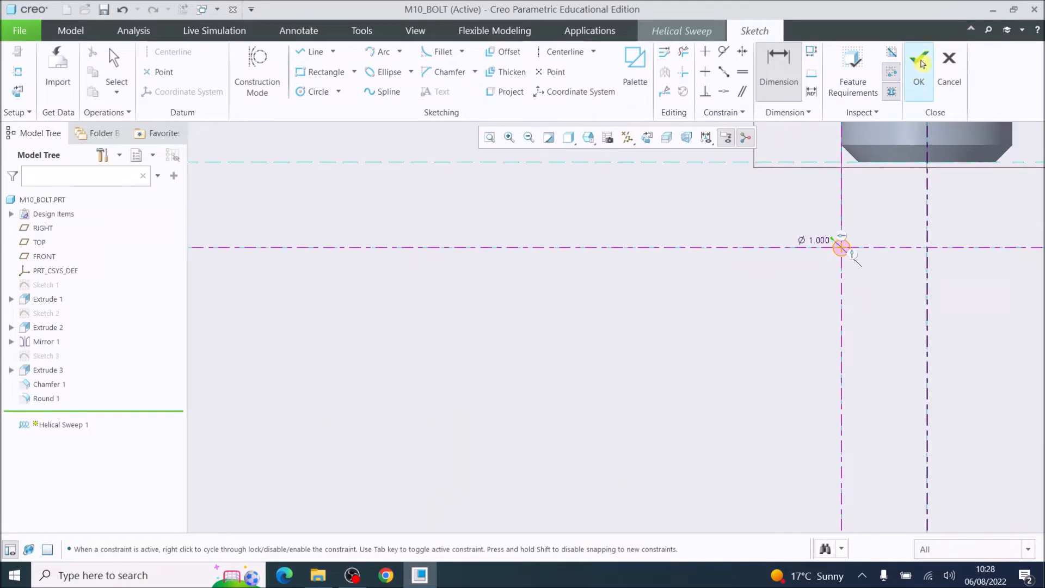
{"action": "left_click", "coordinate": [490, 137]}
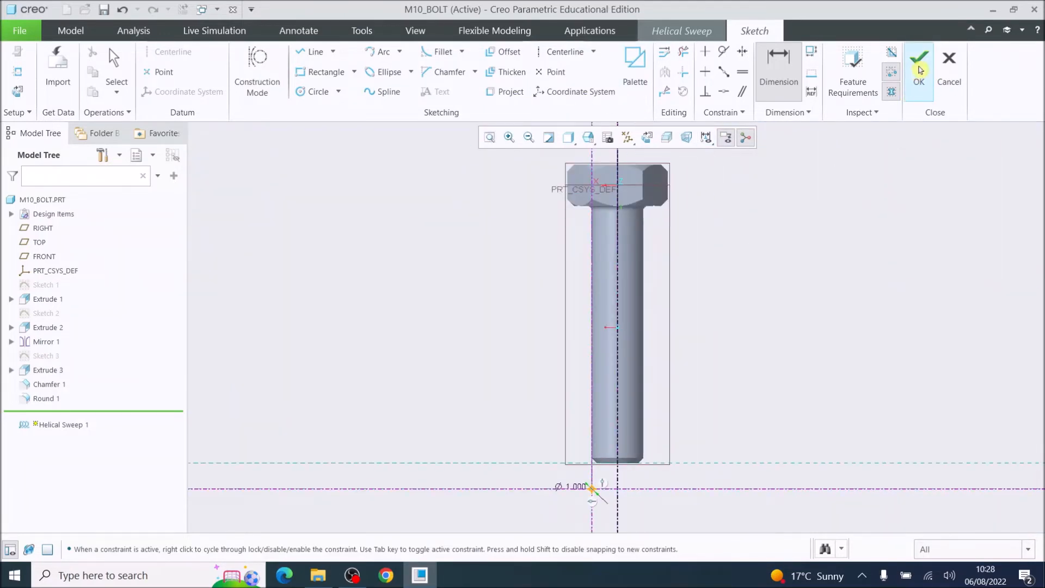
{"action": "left_click", "coordinate": [918, 70]}
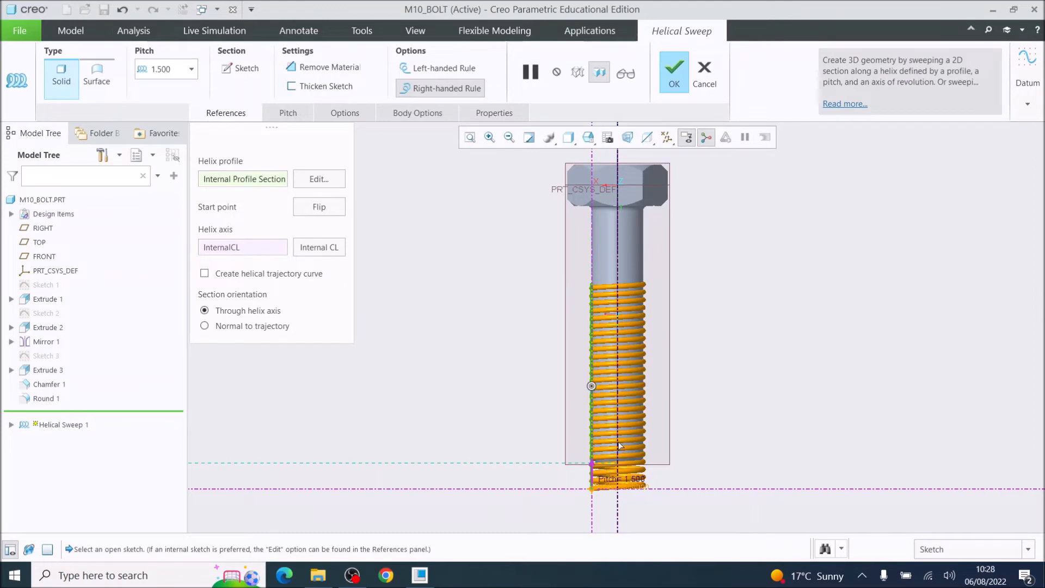
{"action": "scroll", "coordinate": [628, 285], "scroll_direction": "up", "scroll_amount": 5}
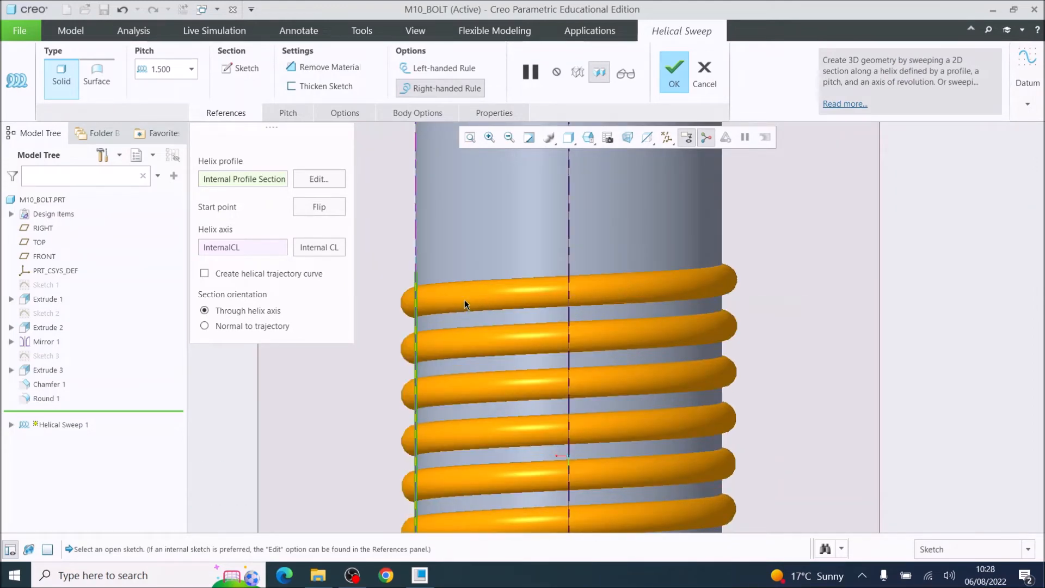
{"action": "scroll", "coordinate": [665, 304], "scroll_direction": "down", "scroll_amount": 3}
{"action": "scroll", "coordinate": [664, 316], "scroll_direction": "down", "scroll_amount": 2}
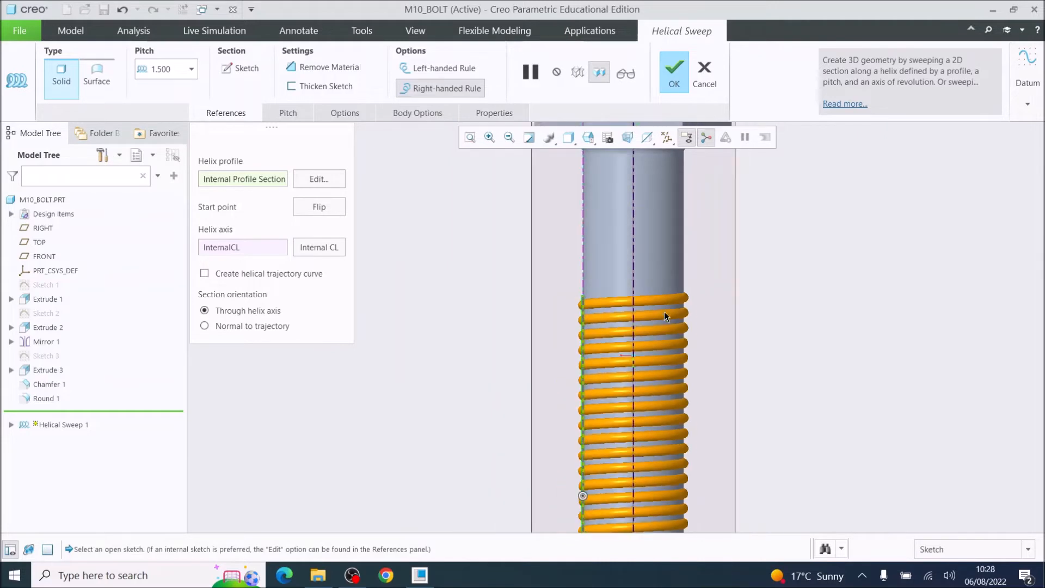
Set the right-handed helical sweep to remove material and accept it, cutting the thread into the shank.
{"action": "left_click", "coordinate": [334, 67]}
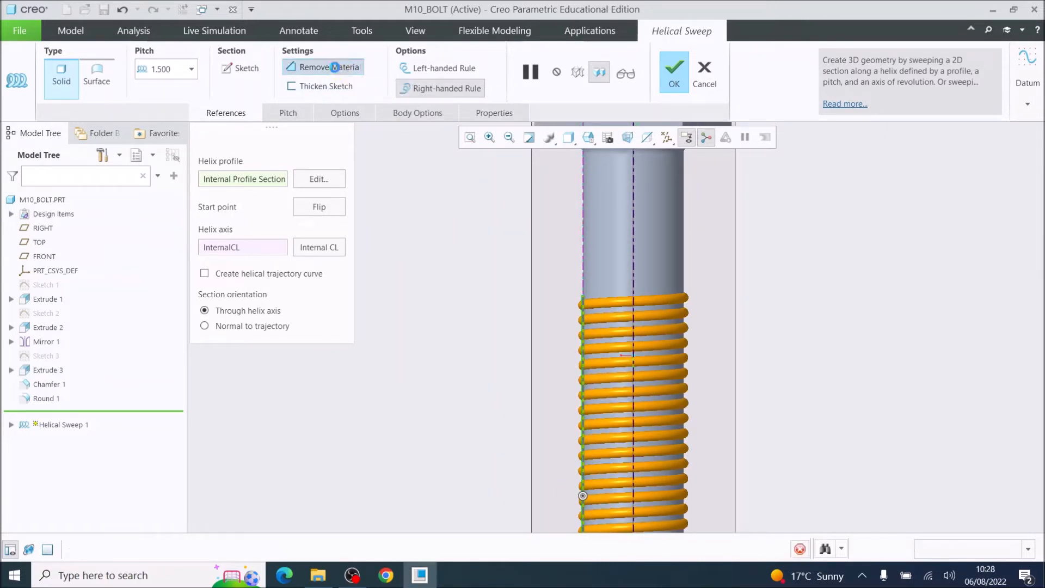
{"action": "scroll", "coordinate": [615, 411], "scroll_direction": "down", "scroll_amount": 4}
{"action": "scroll", "coordinate": [621, 472], "scroll_direction": "up", "scroll_amount": 5}
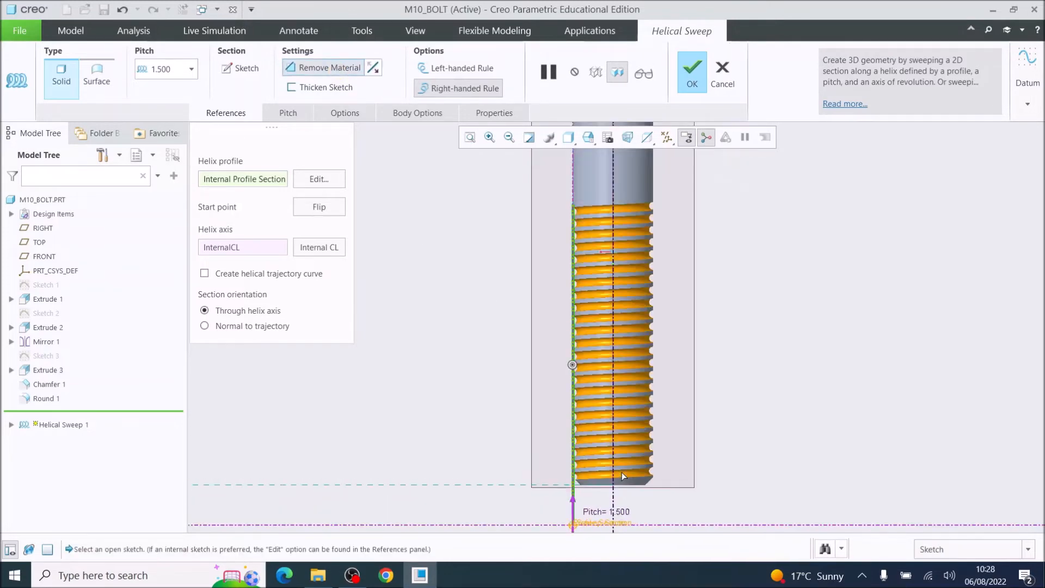
{"action": "scroll", "coordinate": [613, 485], "scroll_direction": "up", "scroll_amount": 2}
{"action": "scroll", "coordinate": [610, 481], "scroll_direction": "down", "scroll_amount": 5}
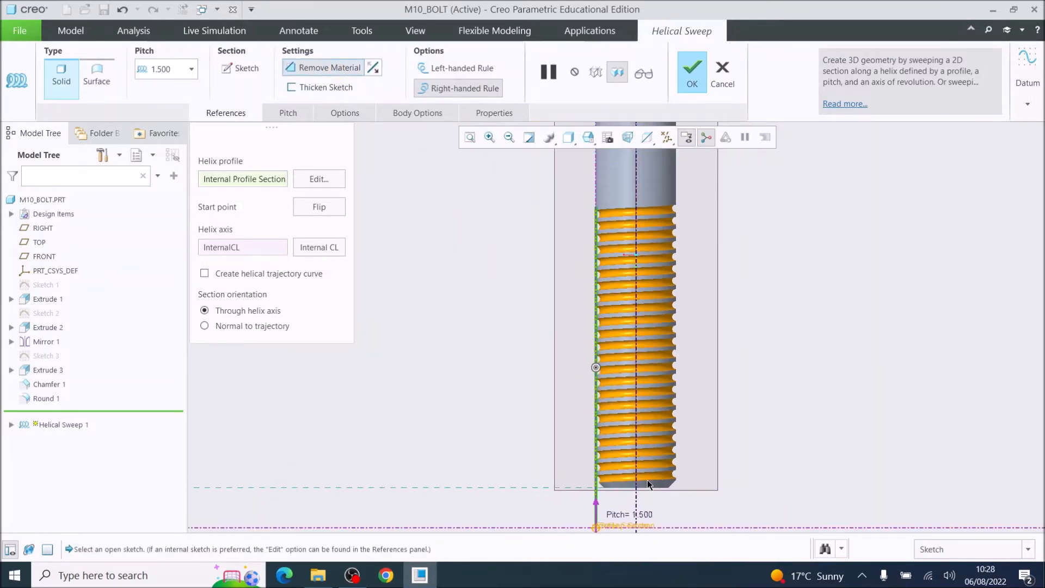
{"action": "middle_click_drag", "start_coordinate": [657, 361], "coordinate": [594, 322]}
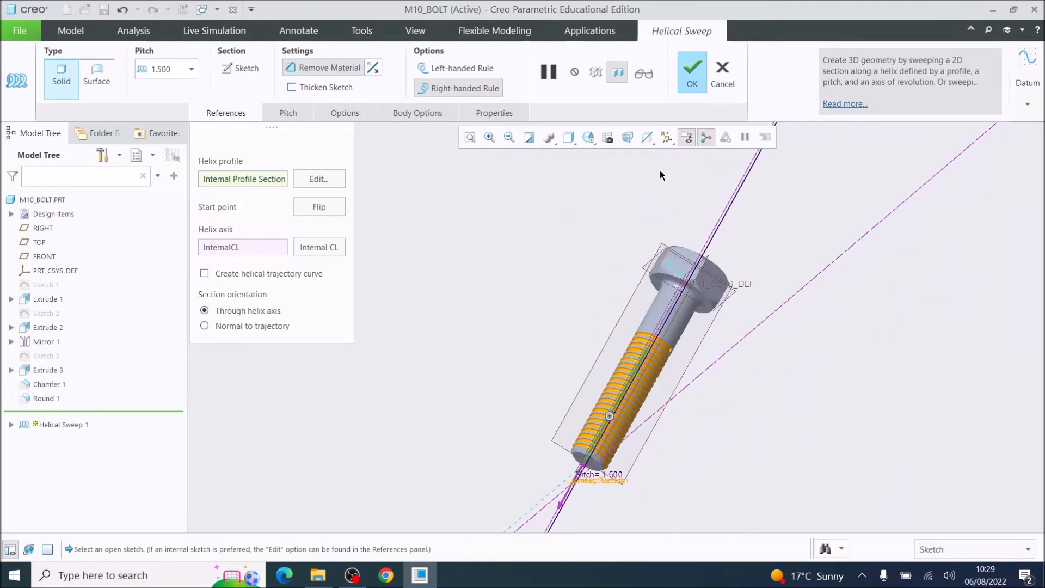
{"action": "left_click", "coordinate": [691, 69]}
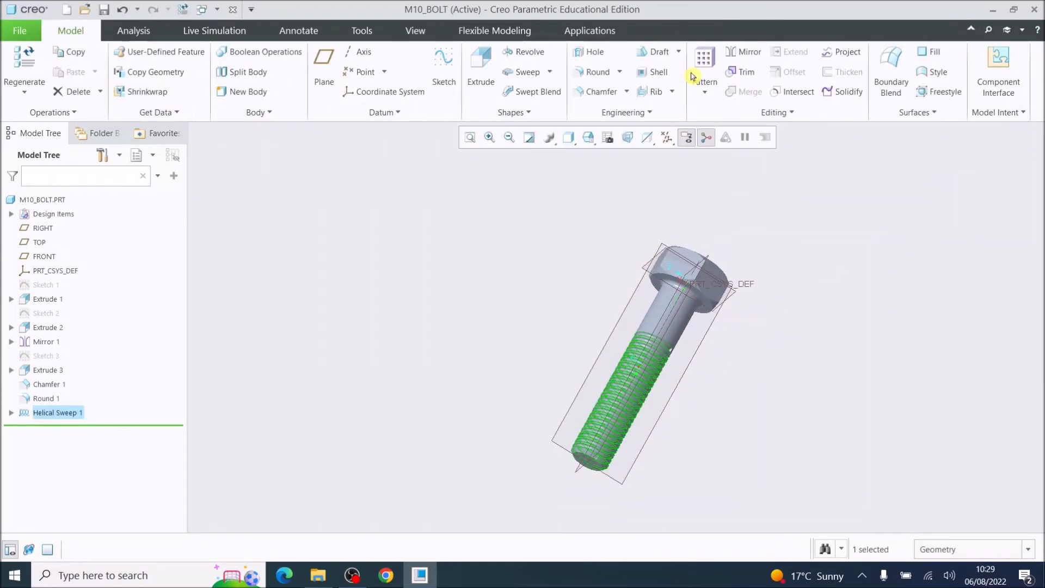
Examine where the thread groove ends abruptly next to the unthreaded part of the shank.
{"action": "scroll", "coordinate": [597, 494], "scroll_direction": "up", "scroll_amount": 4}
{"action": "scroll", "coordinate": [623, 310], "scroll_direction": "down", "scroll_amount": 4}
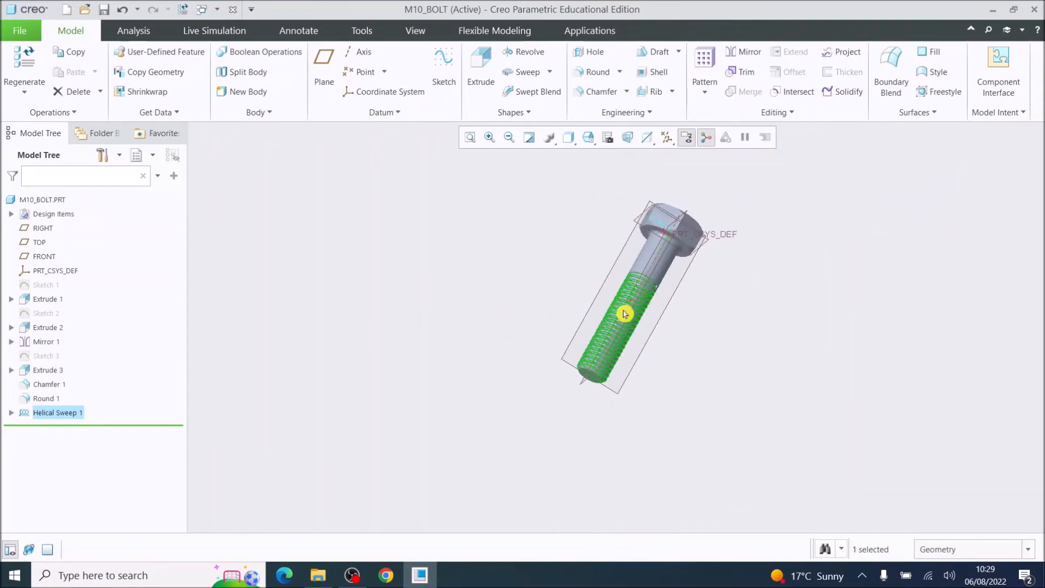
{"action": "scroll", "coordinate": [641, 284], "scroll_direction": "up", "scroll_amount": 5}
{"action": "scroll", "coordinate": [681, 295], "scroll_direction": "up", "scroll_amount": 3}
{"action": "scroll", "coordinate": [708, 304], "scroll_direction": "up", "scroll_amount": 3}
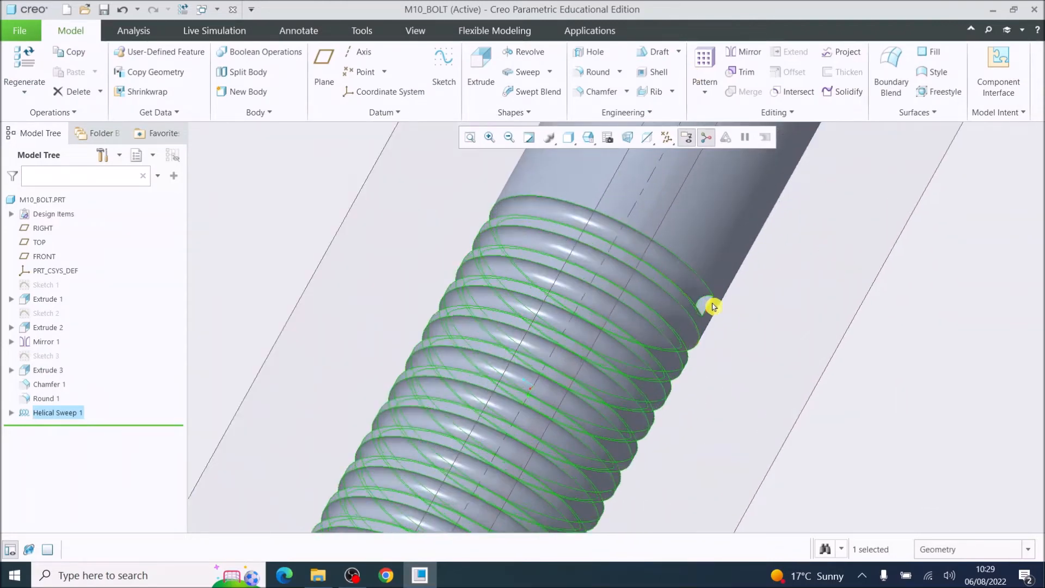
{"action": "scroll", "coordinate": [702, 307], "scroll_direction": "up", "scroll_amount": 3}
{"action": "scroll", "coordinate": [707, 316], "scroll_direction": "down", "scroll_amount": 4}
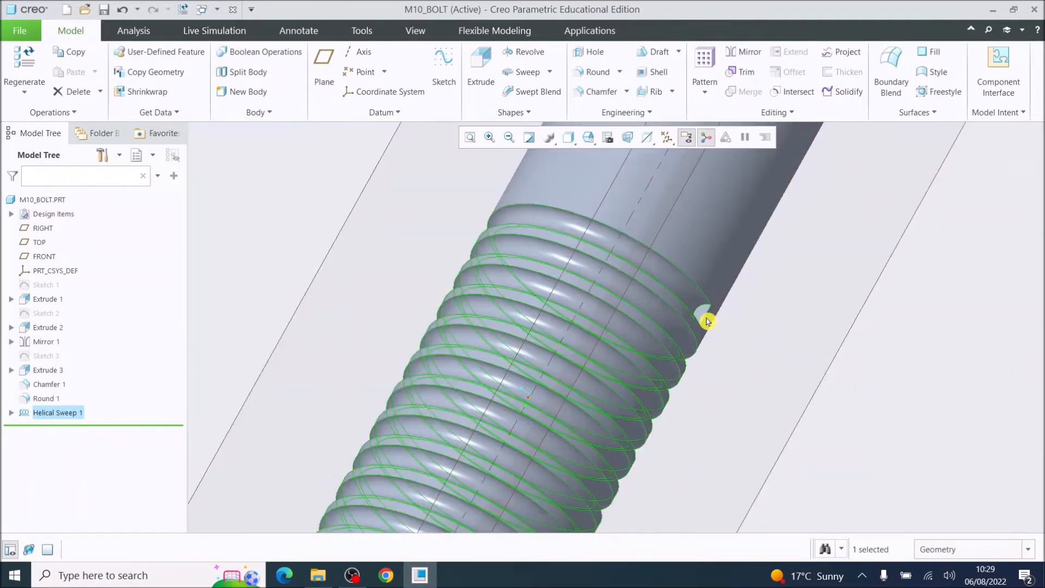
{"action": "mouse_move", "coordinate": [707, 319]}
{"action": "middle_mouse_down"}
{"action": "mouse_move", "coordinate": [699, 333]}
{"action": "mouse_move", "coordinate": [693, 315]}
{"action": "middle_mouse_up"}
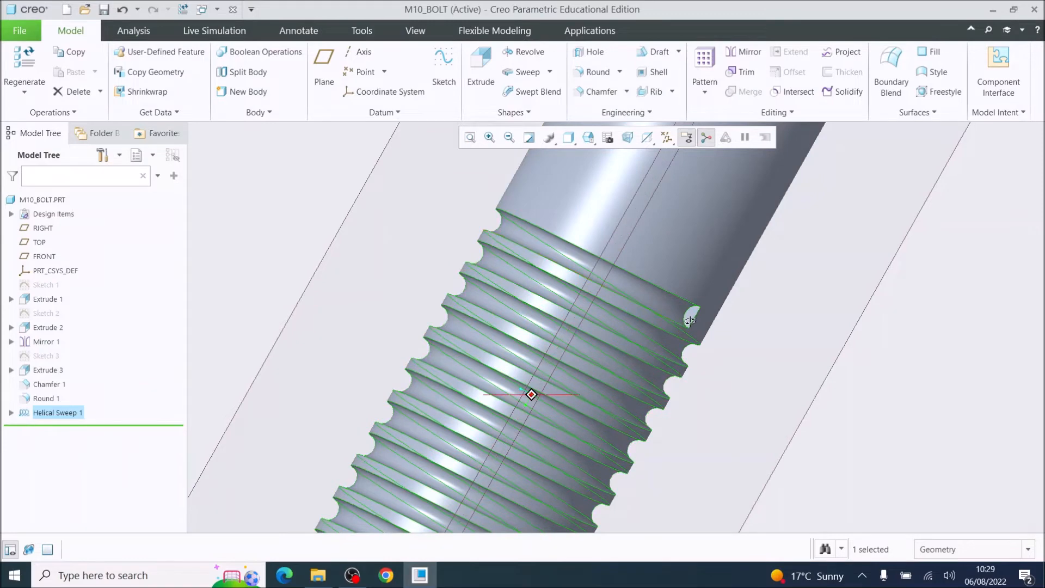
{"action": "middle_click_drag", "start_coordinate": [679, 326], "coordinate": [684, 307]}
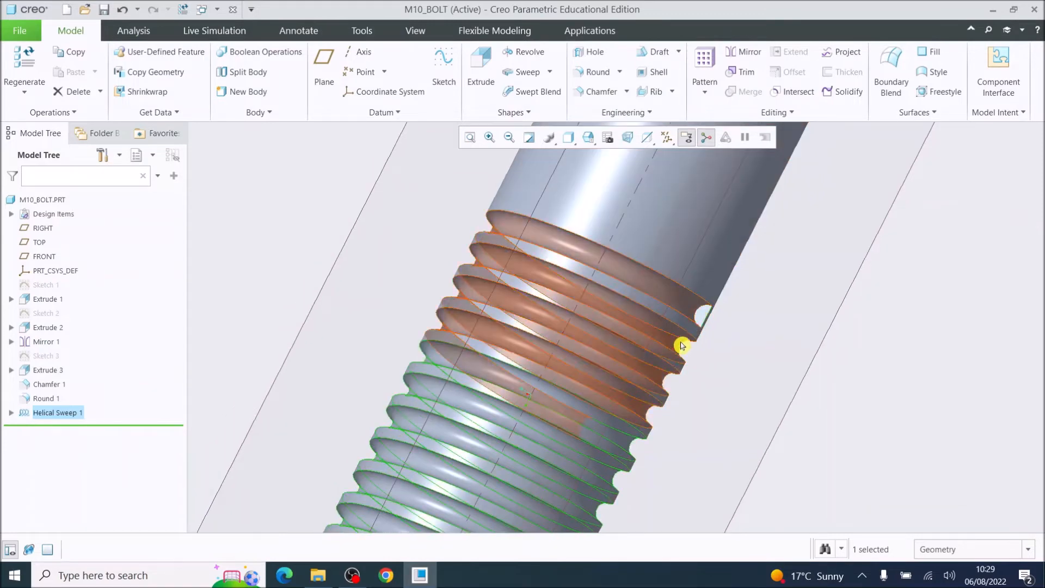
Start a new sketch on the flat half-round face at the end of the thread groove.
{"action": "scroll", "coordinate": [701, 321], "scroll_direction": "up", "scroll_amount": 5}
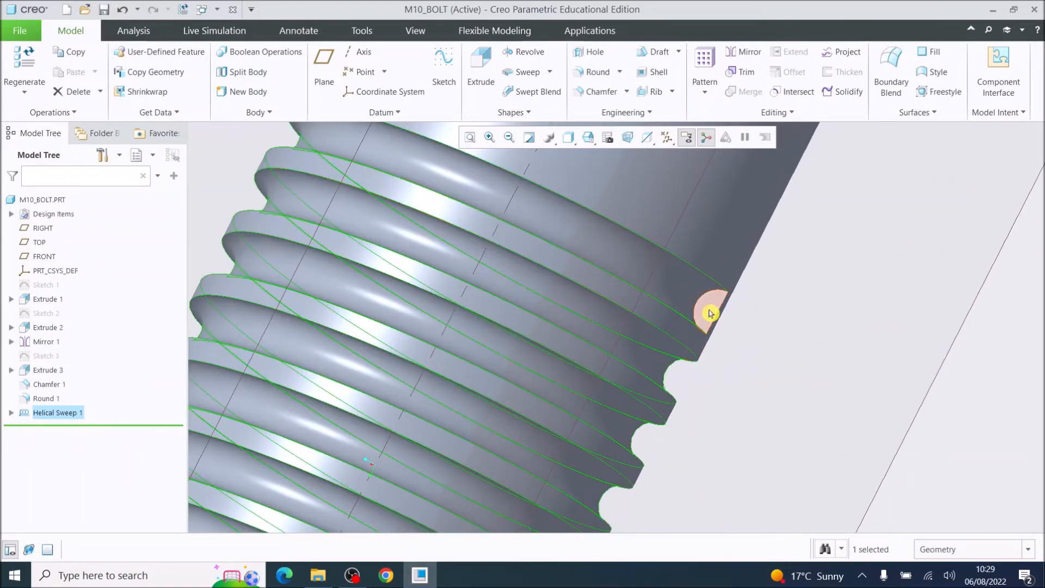
{"action": "left_click", "coordinate": [708, 310]}
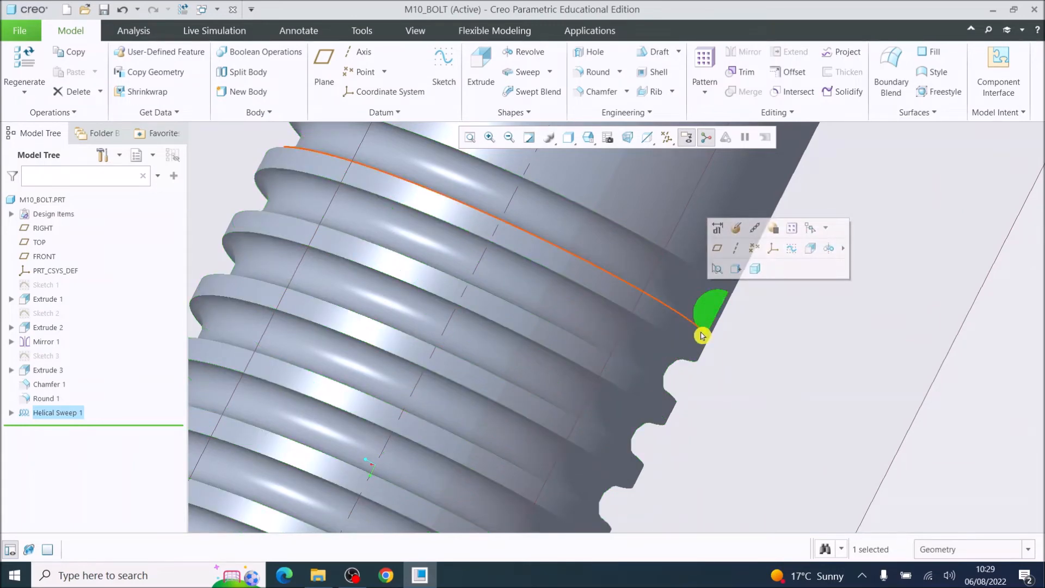
{"action": "left_click", "coordinate": [444, 72]}
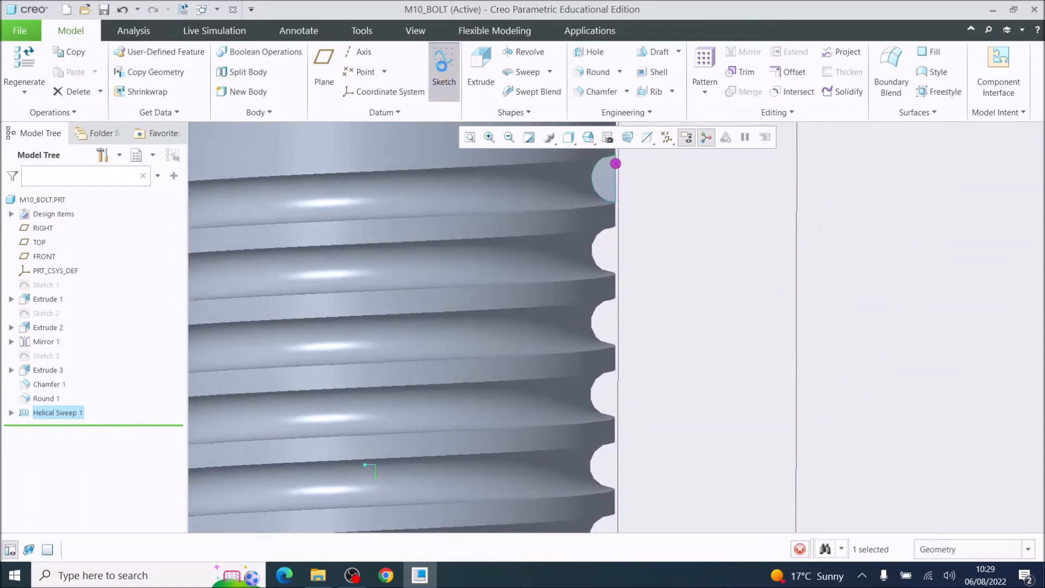
{"action": "scroll", "coordinate": [643, 294], "scroll_direction": "up", "scroll_amount": 6}
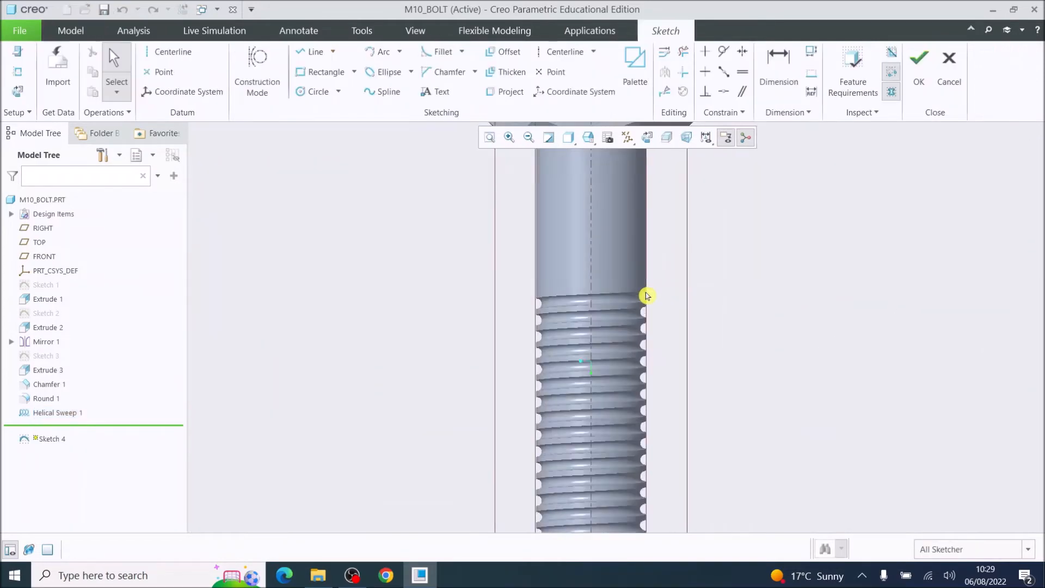
{"action": "scroll", "coordinate": [628, 340], "scroll_direction": "up", "scroll_amount": 3}
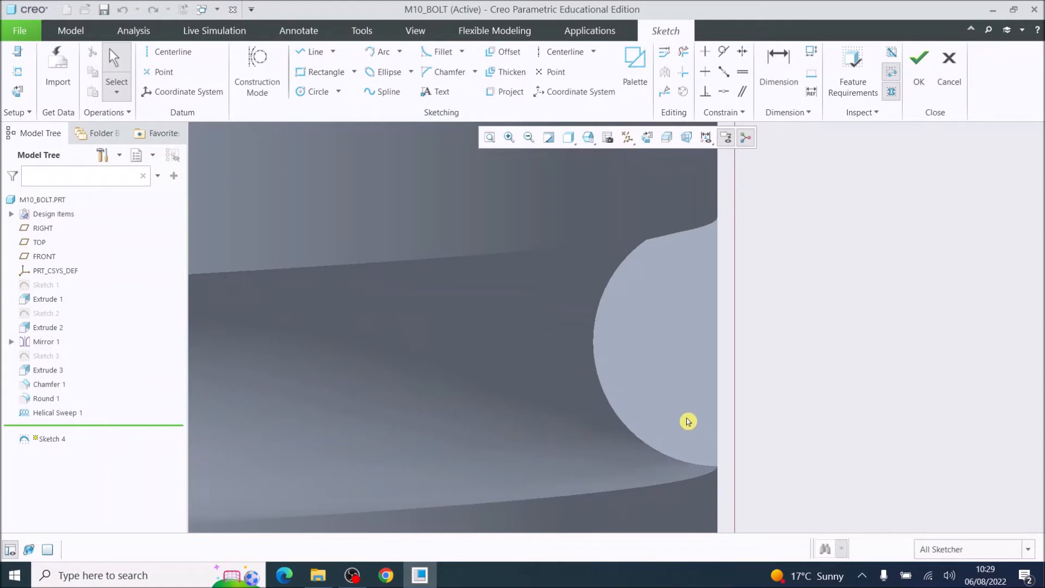
Project the curved edge of the groove's end face into the sketch.
{"action": "left_click", "coordinate": [503, 92]}
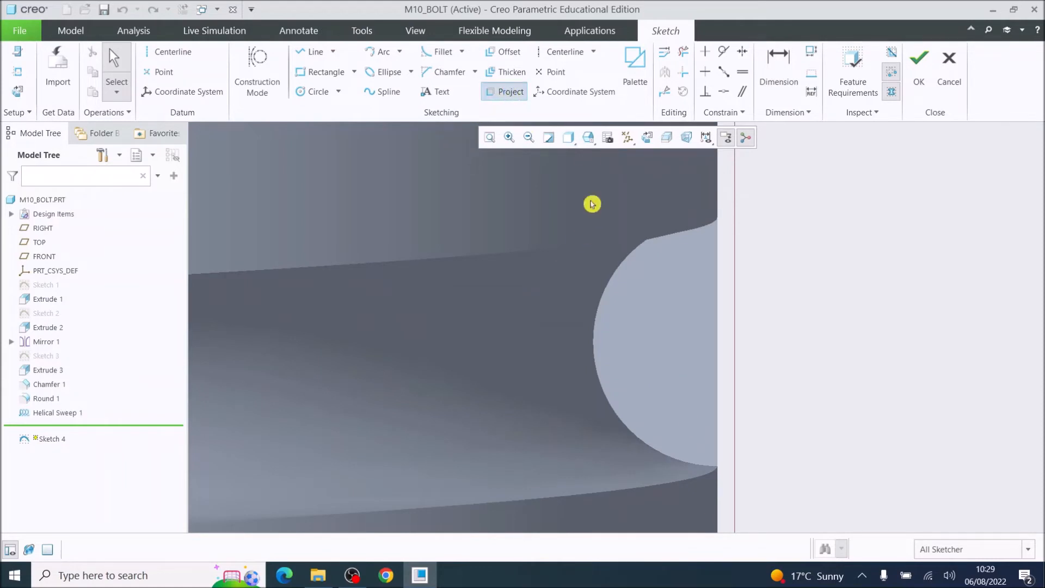
{"action": "left_click", "coordinate": [622, 269]}
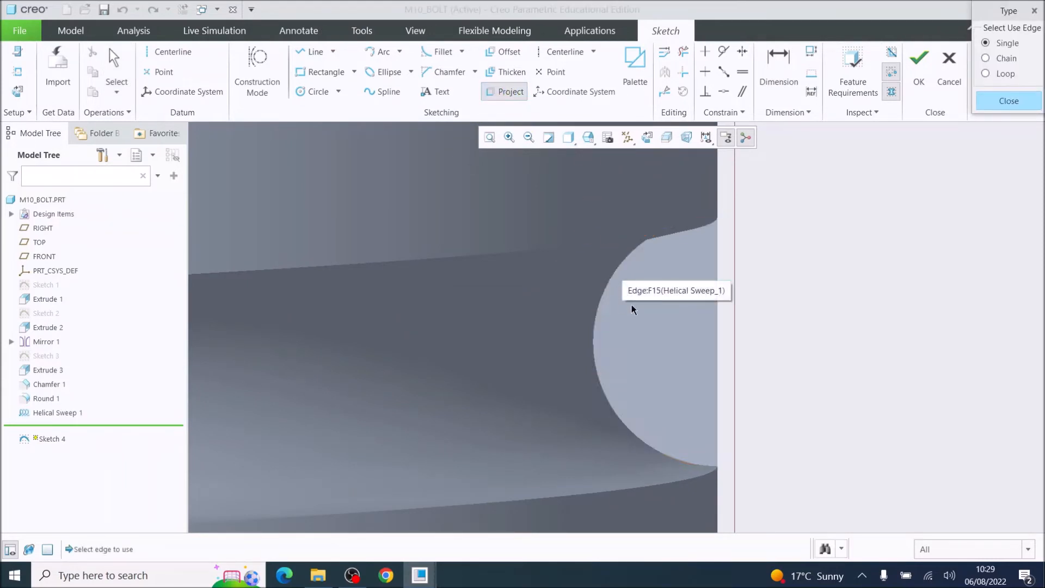
{"action": "left_click", "coordinate": [595, 333]}
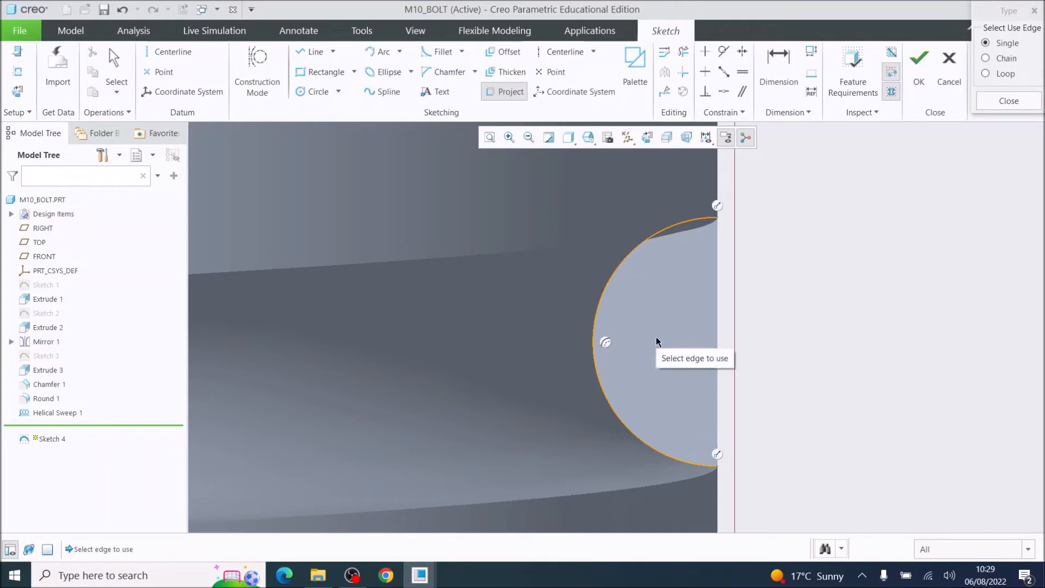
Close the projected arc with a straight line between its endpoints and accept the sketch.
{"action": "left_click", "coordinate": [308, 51]}
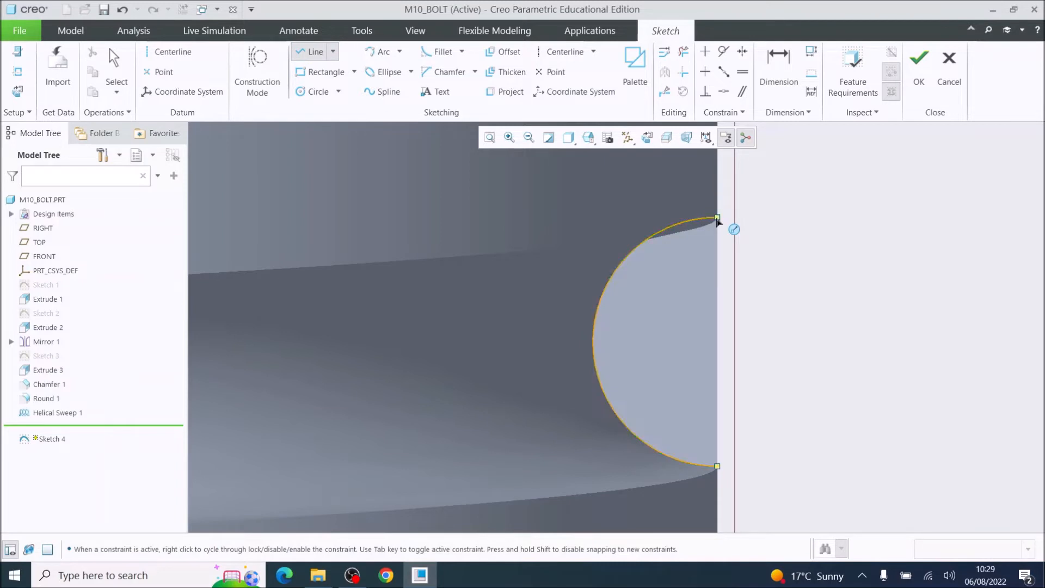
{"action": "left_click", "coordinate": [718, 466]}
{"action": "middle_click", "coordinate": [823, 389]}
{"action": "scroll", "coordinate": [872, 343], "scroll_direction": "up", "scroll_amount": 5}
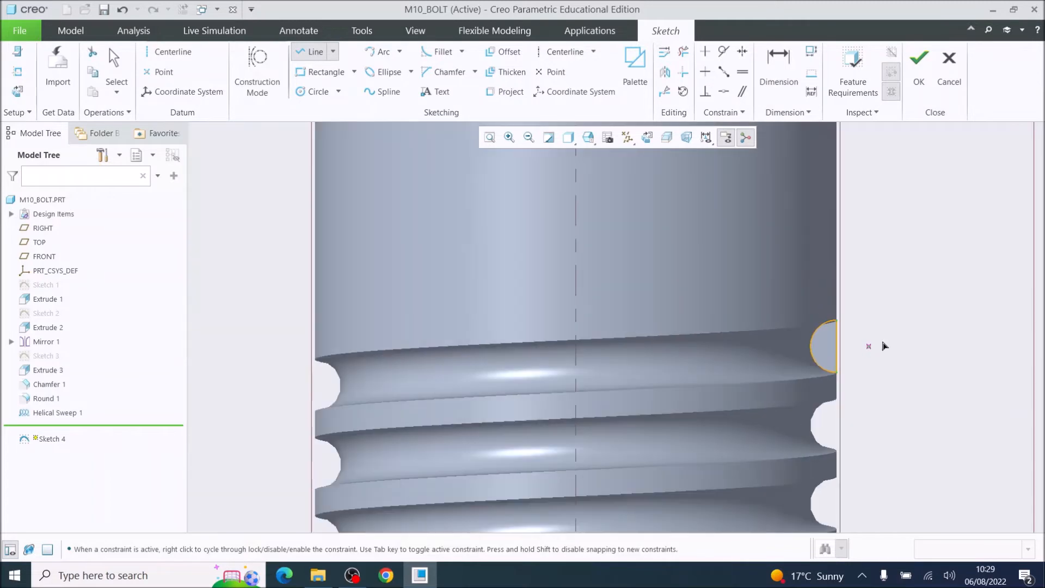
{"action": "left_click", "coordinate": [918, 71]}
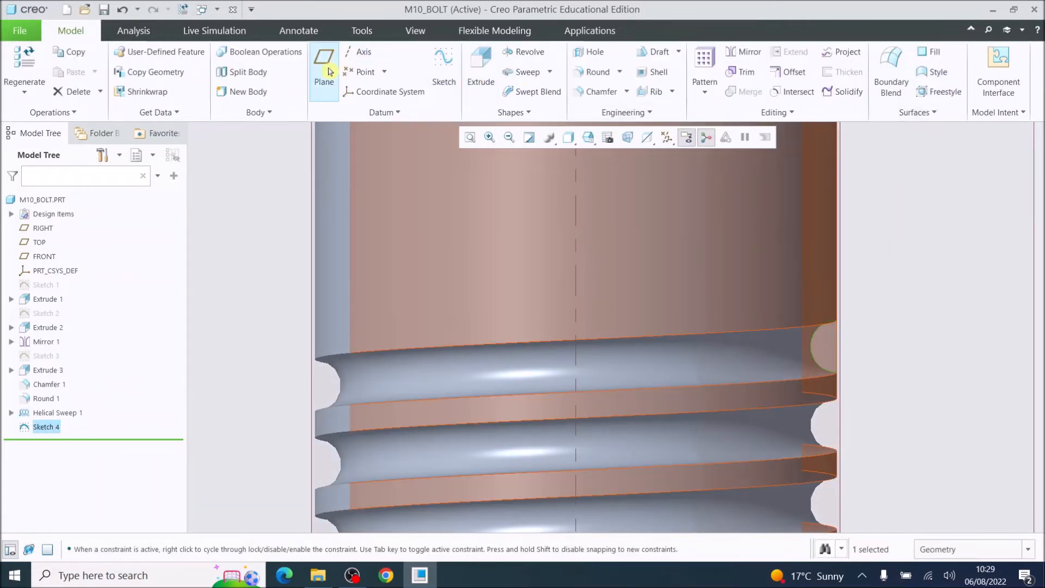
Extrude the half-round sketch about 3.906 out through the shank surface, removing material to run out the thread groove.
{"action": "left_click", "coordinate": [480, 69]}
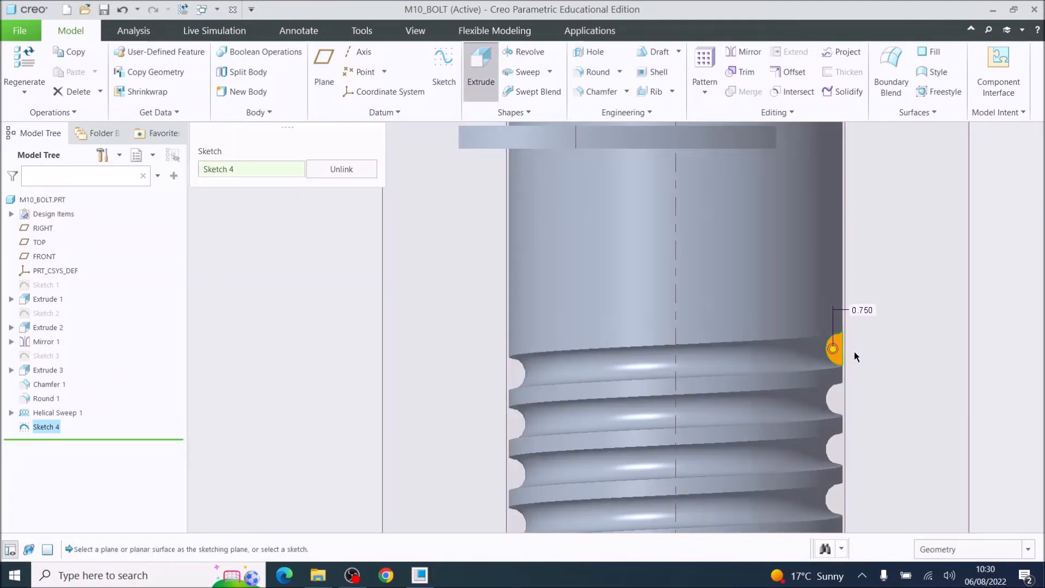
{"action": "middle_click_drag", "start_coordinate": [874, 357], "coordinate": [807, 369]}
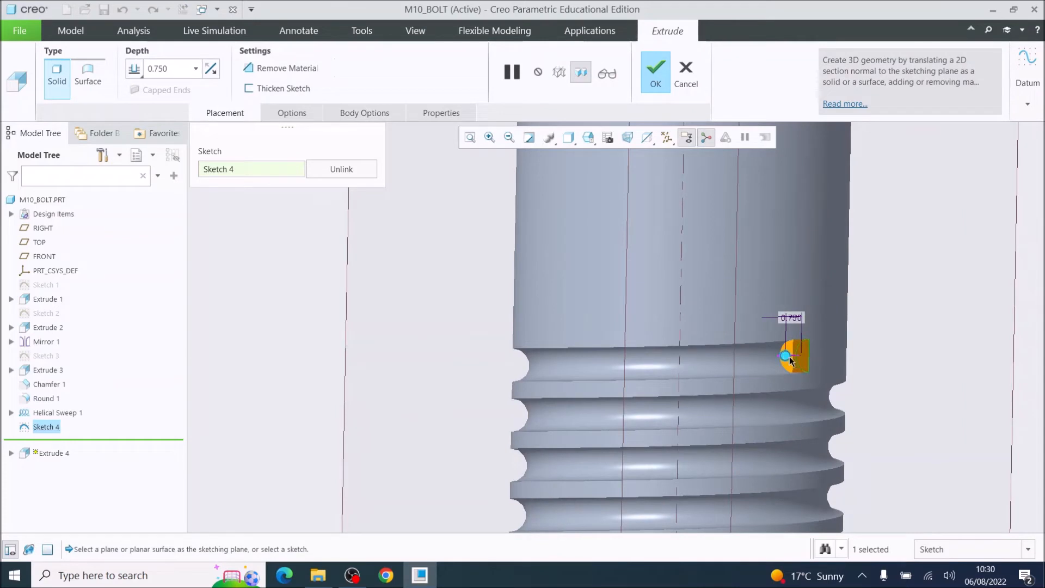
{"action": "left_click_drag", "start_coordinate": [785, 356], "coordinate": [885, 359]}
{"action": "left_click", "coordinate": [289, 68]}
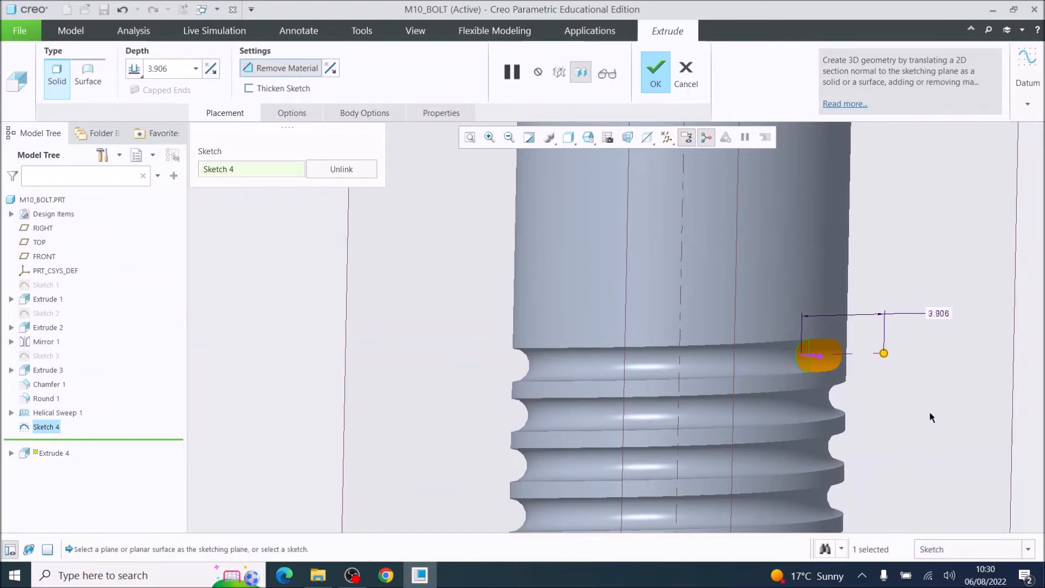
{"action": "middle_click_drag", "start_coordinate": [851, 374], "coordinate": [791, 336]}
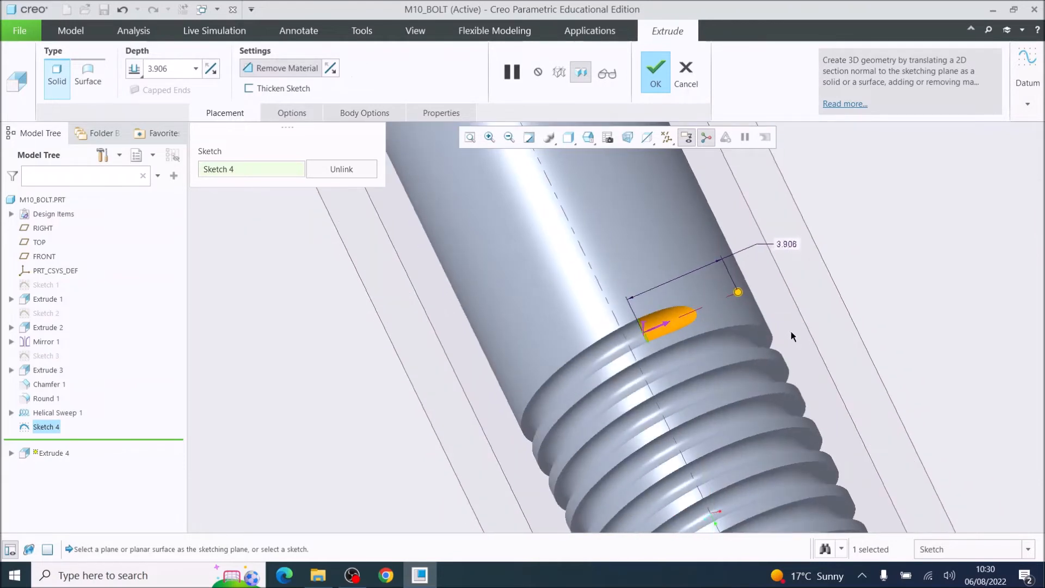
{"action": "scroll", "coordinate": [680, 305], "scroll_direction": "down", "scroll_amount": 4}
{"action": "scroll", "coordinate": [719, 340], "scroll_direction": "up", "scroll_amount": 4}
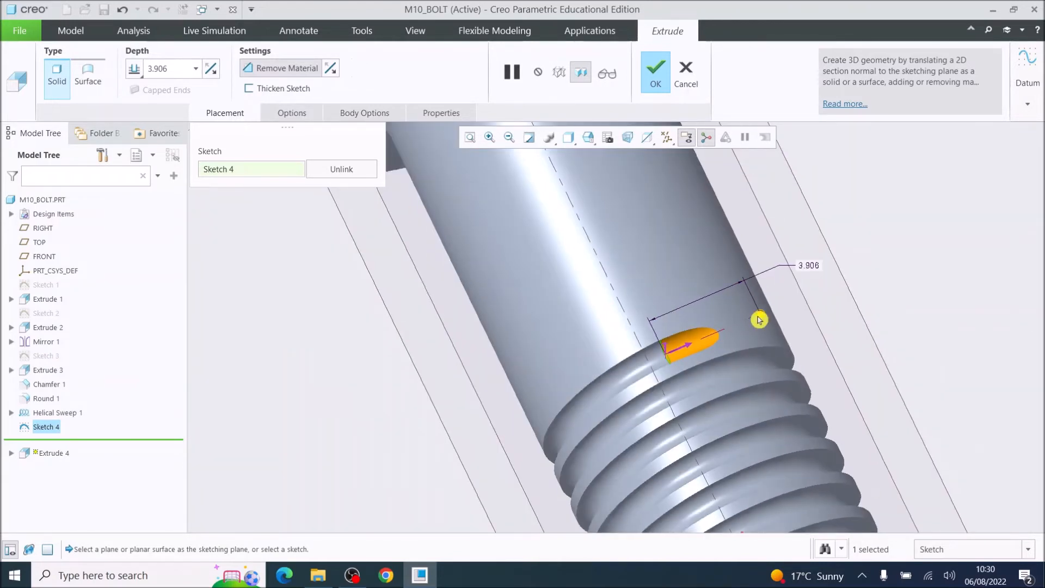
{"action": "left_click", "coordinate": [657, 73]}
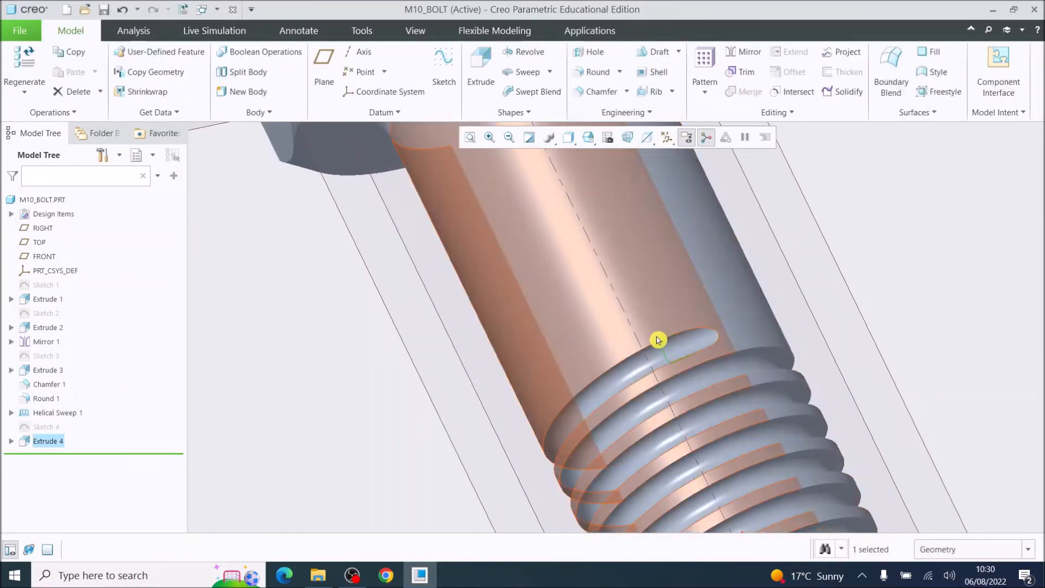
Inspect the thread run-out cut and the whole bolt from several angles.
{"action": "scroll", "coordinate": [658, 359], "scroll_direction": "up", "scroll_amount": 5}
{"action": "middle_click_drag", "start_coordinate": [657, 359], "coordinate": [673, 357]}
{"action": "middle_click_drag", "start_coordinate": [635, 260], "coordinate": [746, 275]}
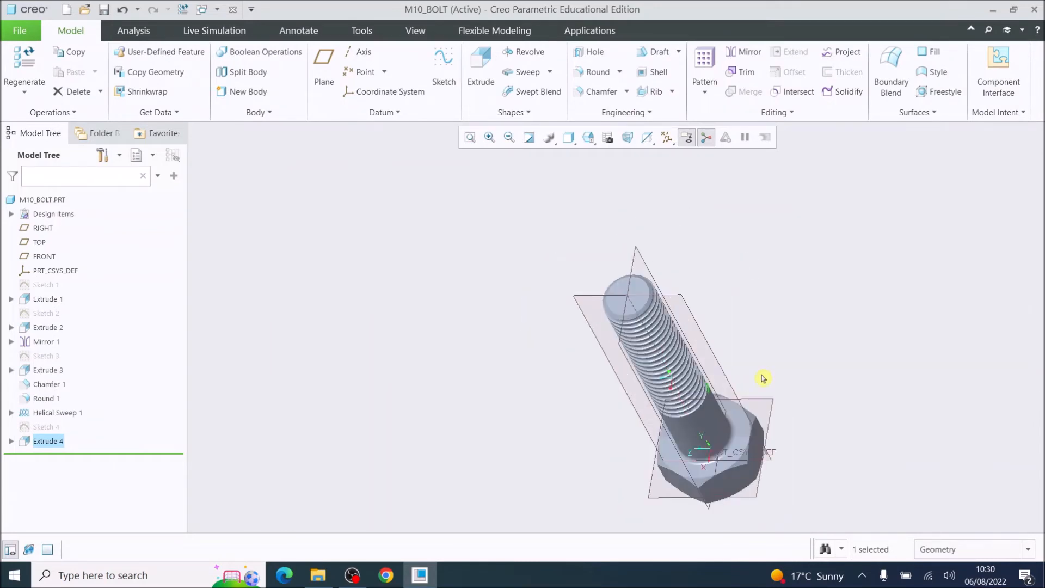
{"action": "scroll", "coordinate": [765, 398], "scroll_direction": "down", "scroll_amount": 1}
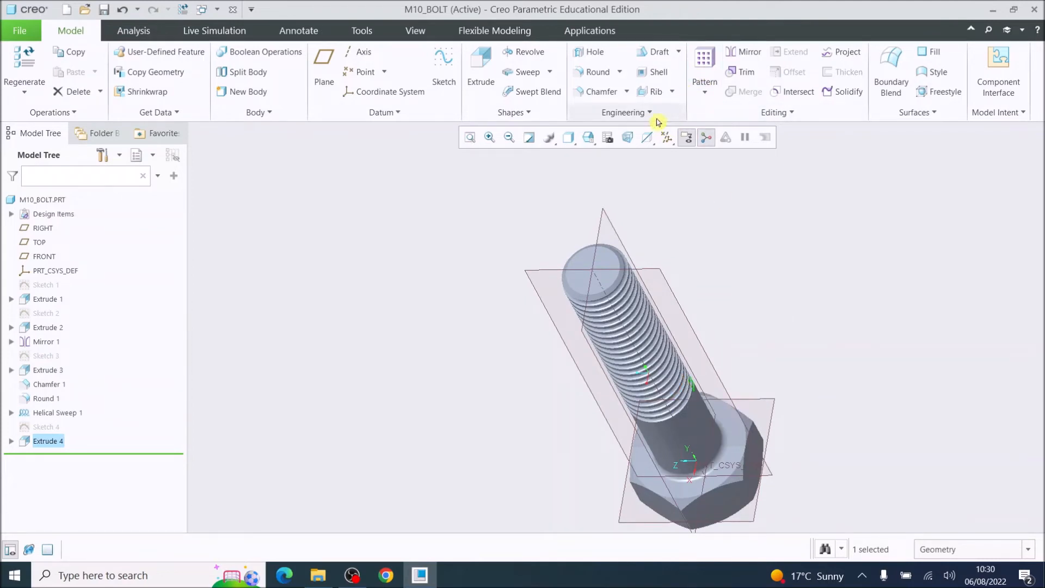
{"action": "middle_click_drag", "start_coordinate": [670, 369], "coordinate": [803, 273]}
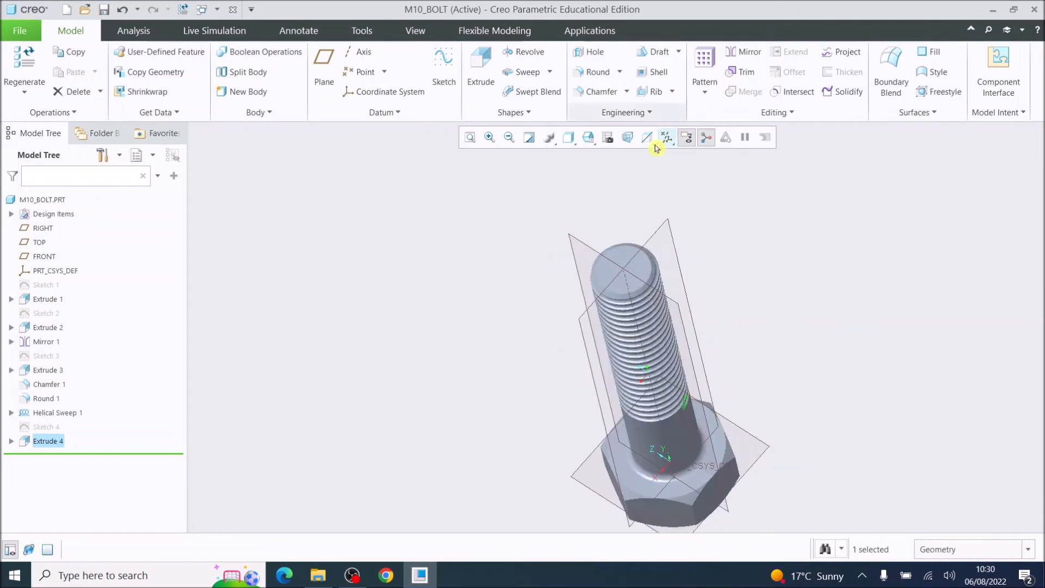
Apply the ptc-std-titanium appearance from the std-metals library to the whole M10_BOLT part.
{"action": "left_click", "coordinate": [419, 34]}
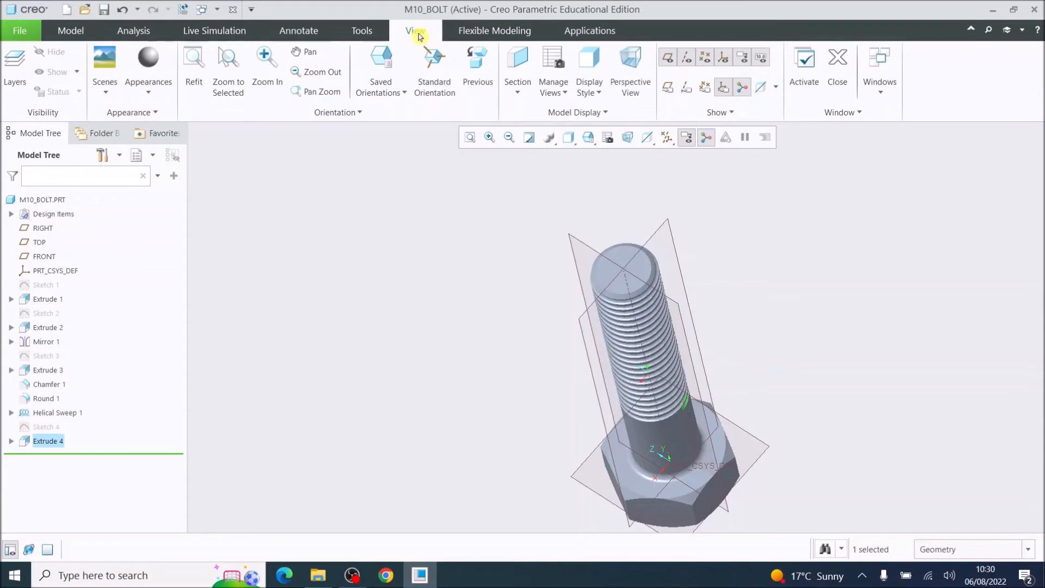
{"action": "left_click", "coordinate": [154, 96]}
{"action": "left_click", "coordinate": [153, 95]}
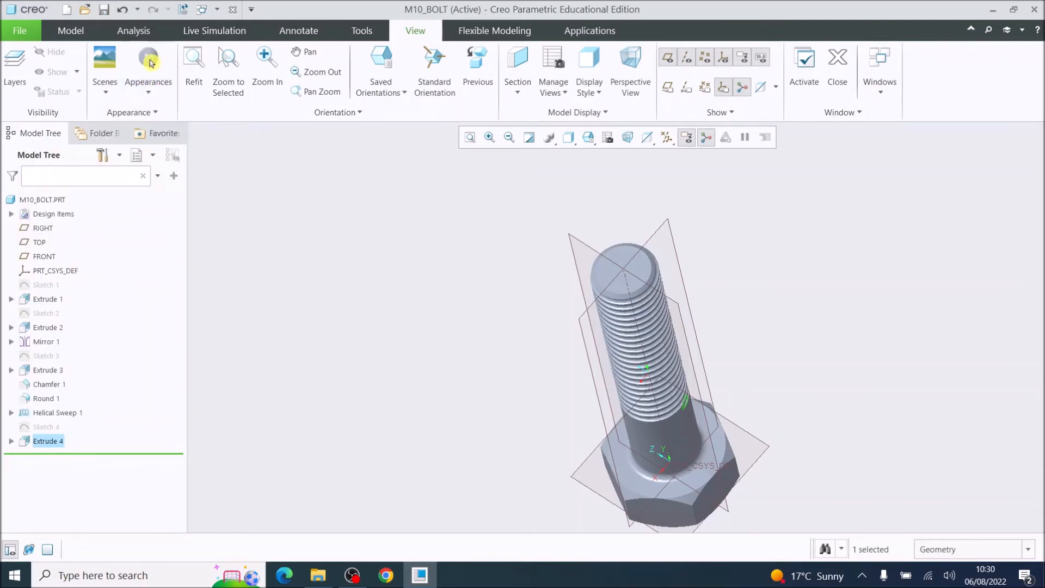
{"action": "left_click", "coordinate": [150, 95]}
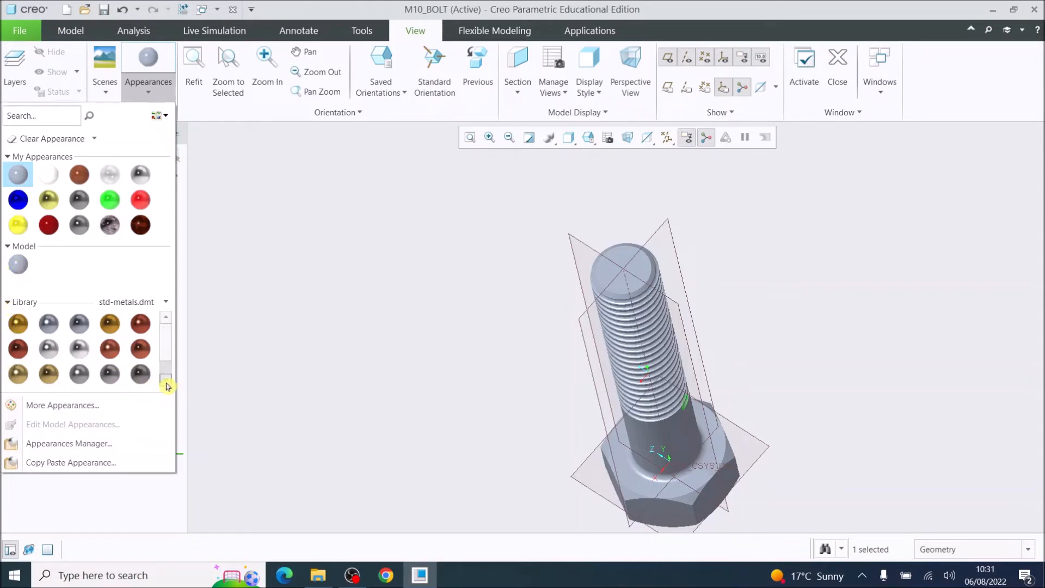
{"action": "left_click", "coordinate": [167, 385]}
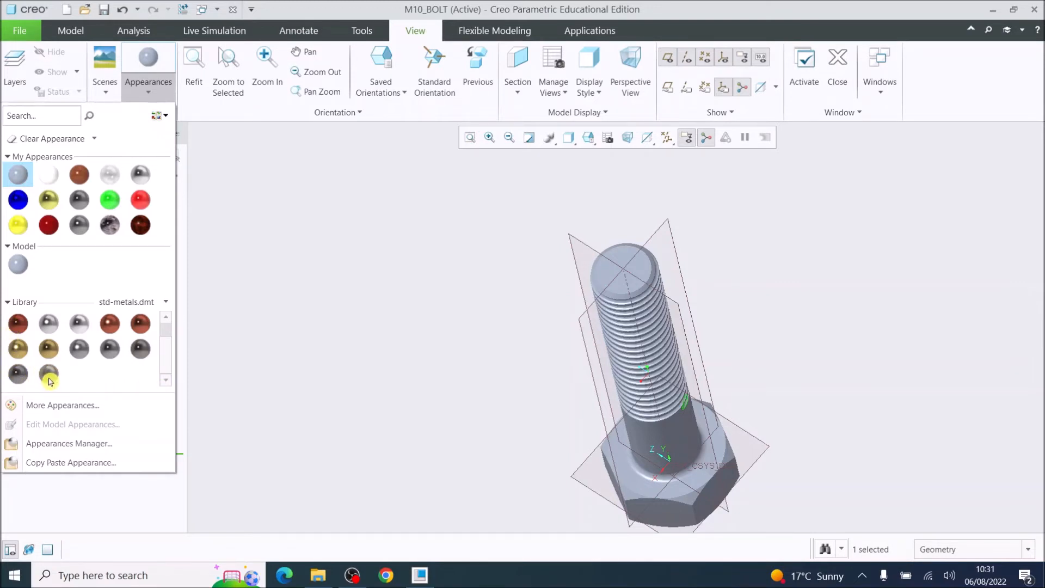
{"action": "mouse_move", "coordinate": [50, 381]}
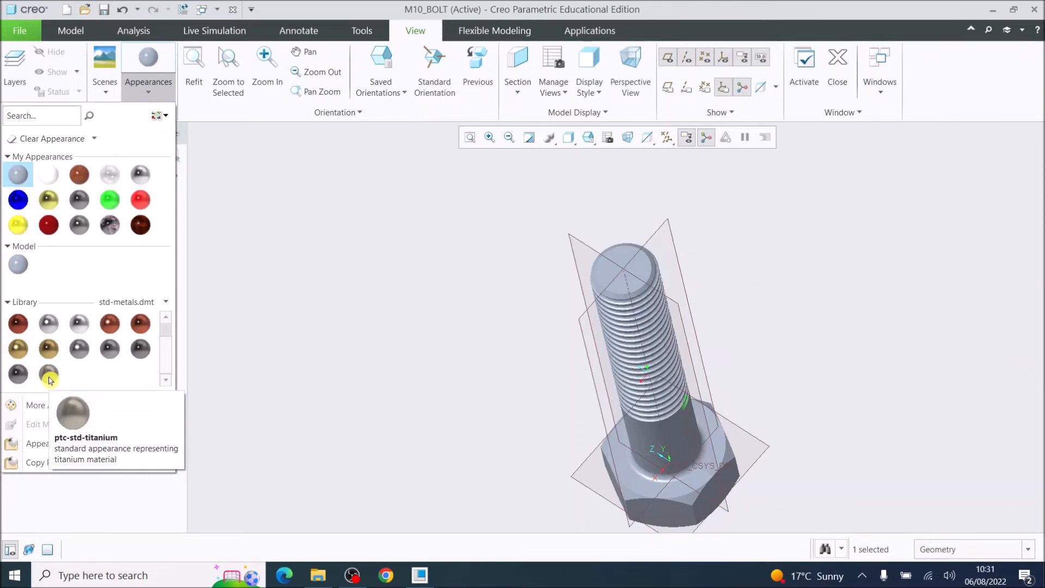
{"action": "left_click", "coordinate": [50, 380]}
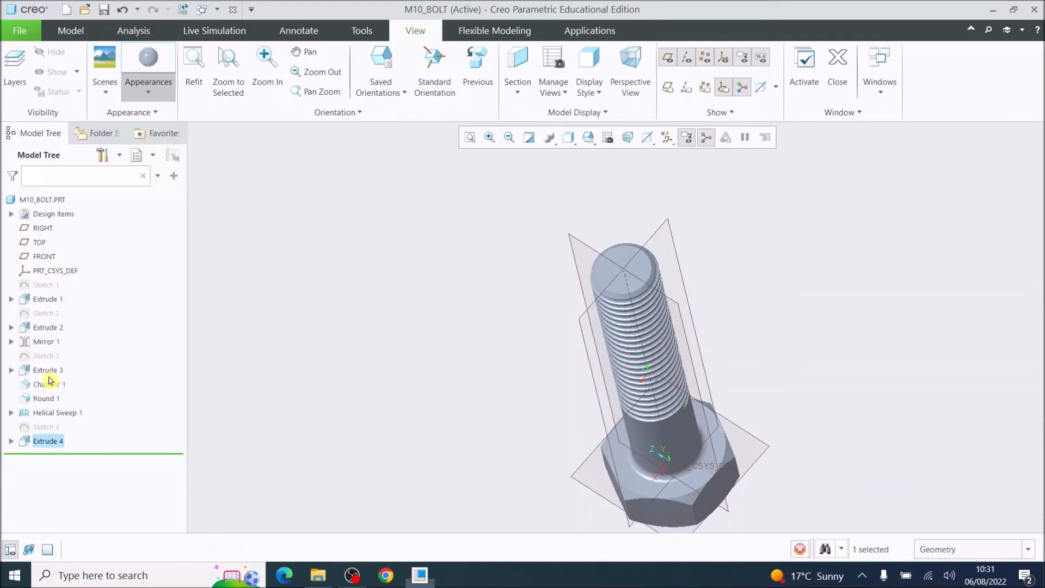
{"action": "left_click", "coordinate": [49, 369]}
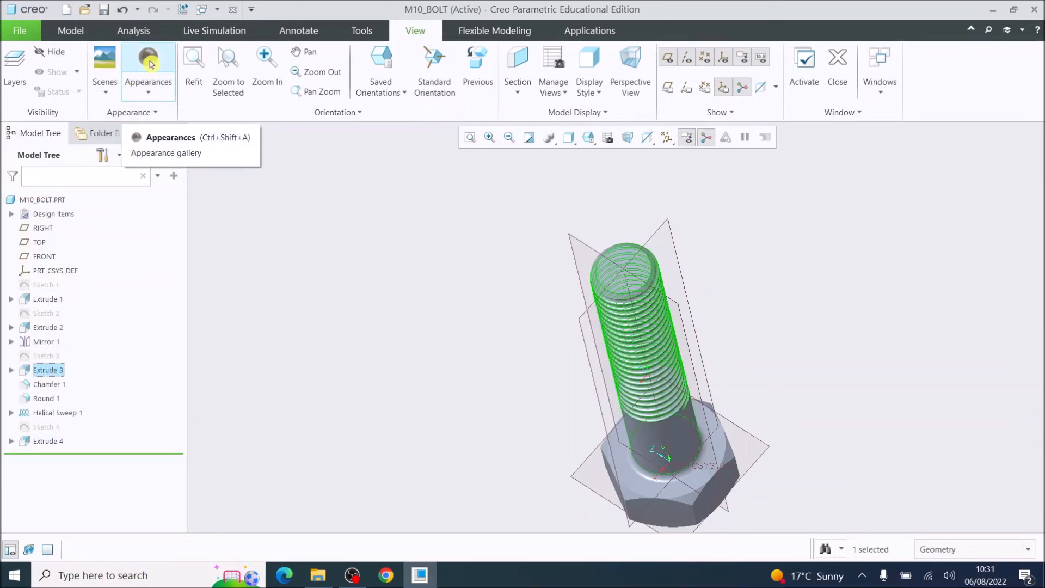
{"action": "left_click", "coordinate": [42, 201]}
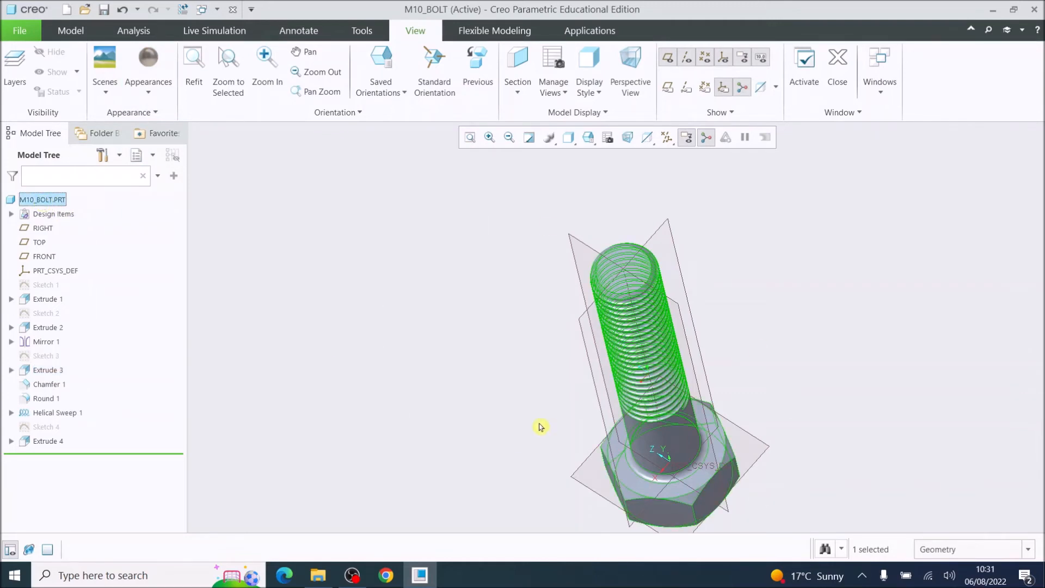
{"action": "left_click", "coordinate": [147, 59]}
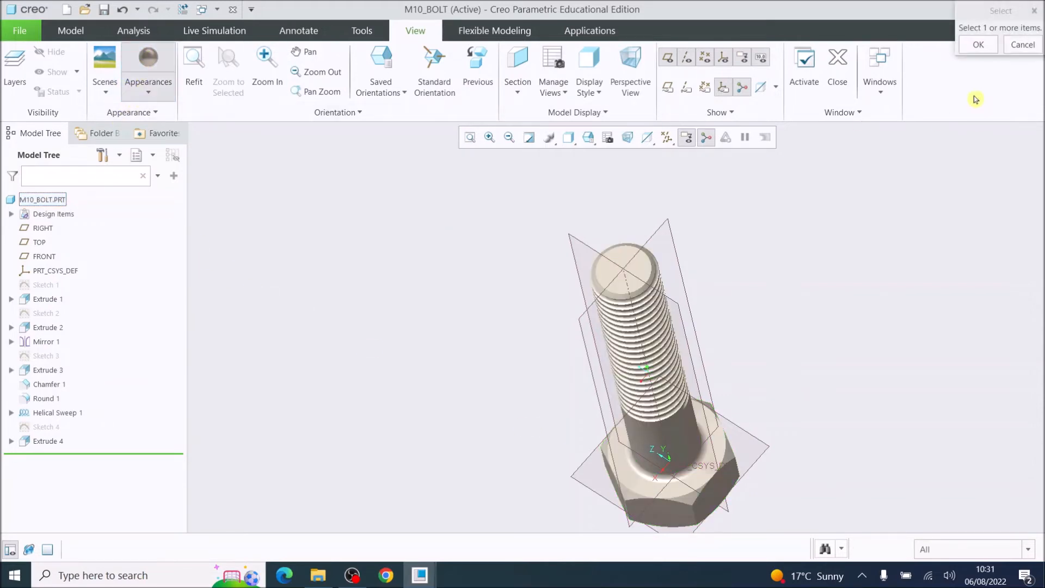
{"action": "left_click", "coordinate": [980, 45]}
Choose a grey studio scene with the white sphere for the model and check it in the Scene Editor.
{"action": "mouse_move", "coordinate": [707, 367]}
{"action": "middle_mouse_down"}
{"action": "mouse_move", "coordinate": [650, 266]}
{"action": "mouse_move", "coordinate": [561, 240]}
{"action": "mouse_move", "coordinate": [471, 247]}
{"action": "mouse_move", "coordinate": [540, 137]}
{"action": "mouse_move", "coordinate": [593, 217]}
{"action": "mouse_move", "coordinate": [670, 392]}
{"action": "mouse_move", "coordinate": [655, 374]}
{"action": "mouse_move", "coordinate": [632, 372]}
{"action": "middle_mouse_up"}
{"action": "left_click", "coordinate": [106, 92]}
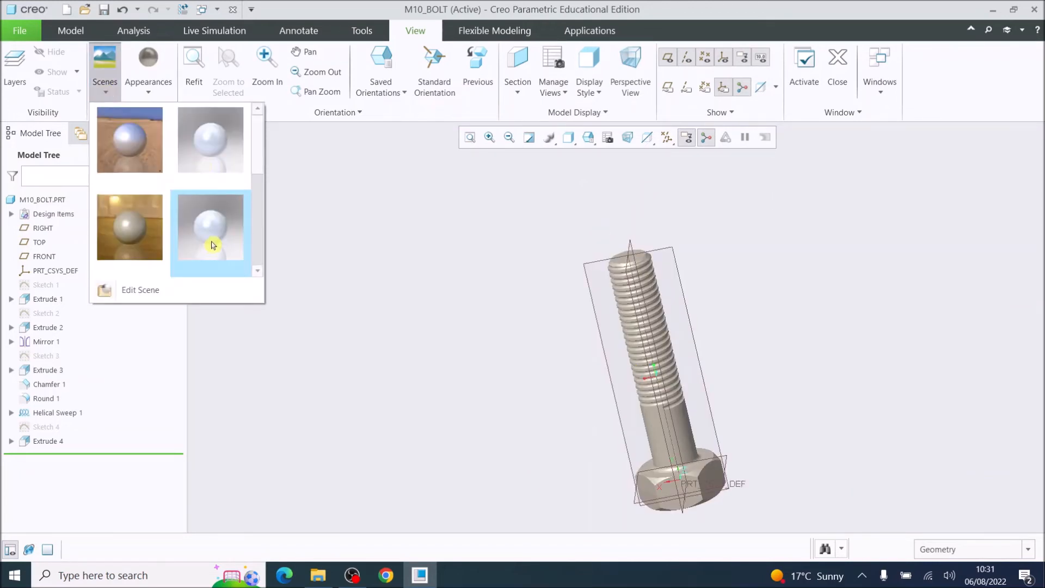
{"action": "mouse_move", "coordinate": [260, 148]}
{"action": "left_mouse_down"}
{"action": "mouse_move", "coordinate": [270, 263]}
{"action": "mouse_move", "coordinate": [275, 140]}
{"action": "left_mouse_up"}
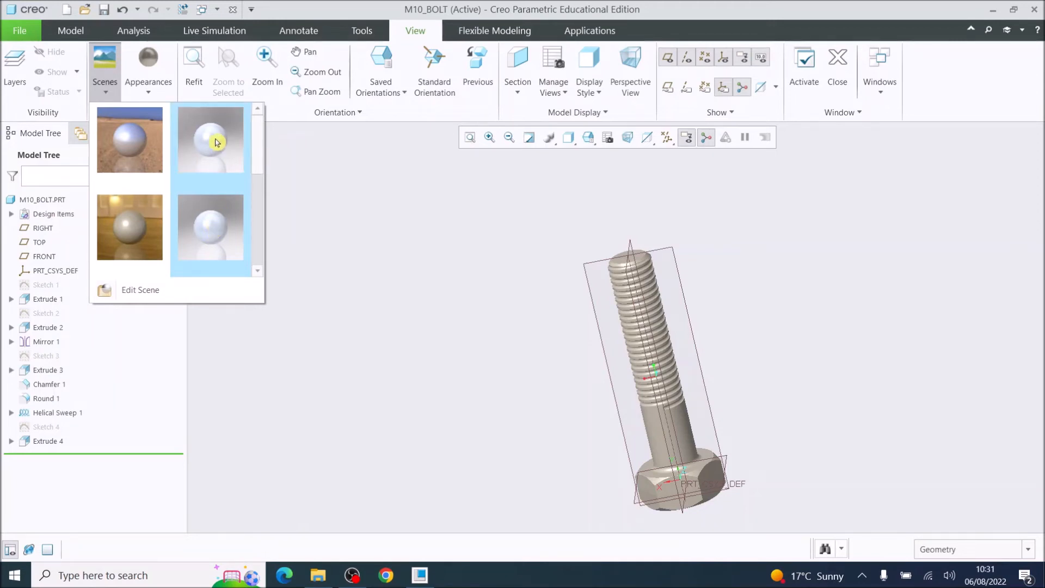
{"action": "left_click", "coordinate": [217, 142]}
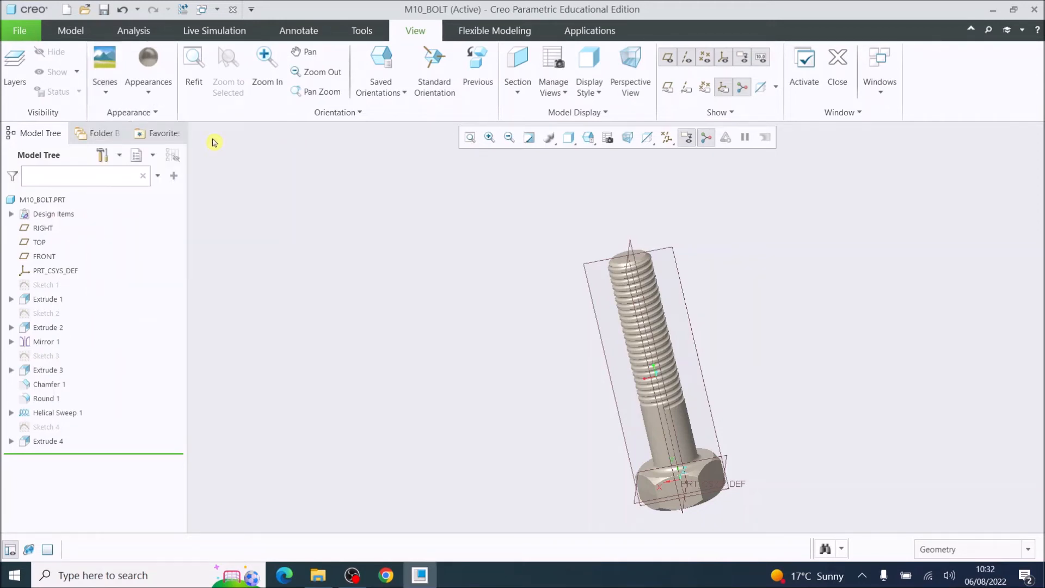
{"action": "left_click", "coordinate": [105, 88]}
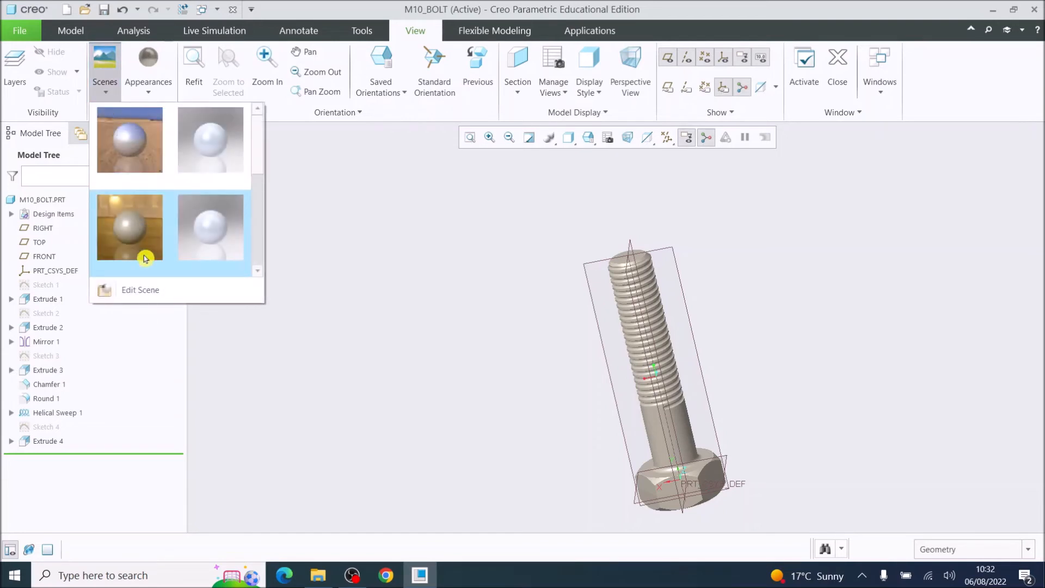
{"action": "left_click", "coordinate": [142, 290]}
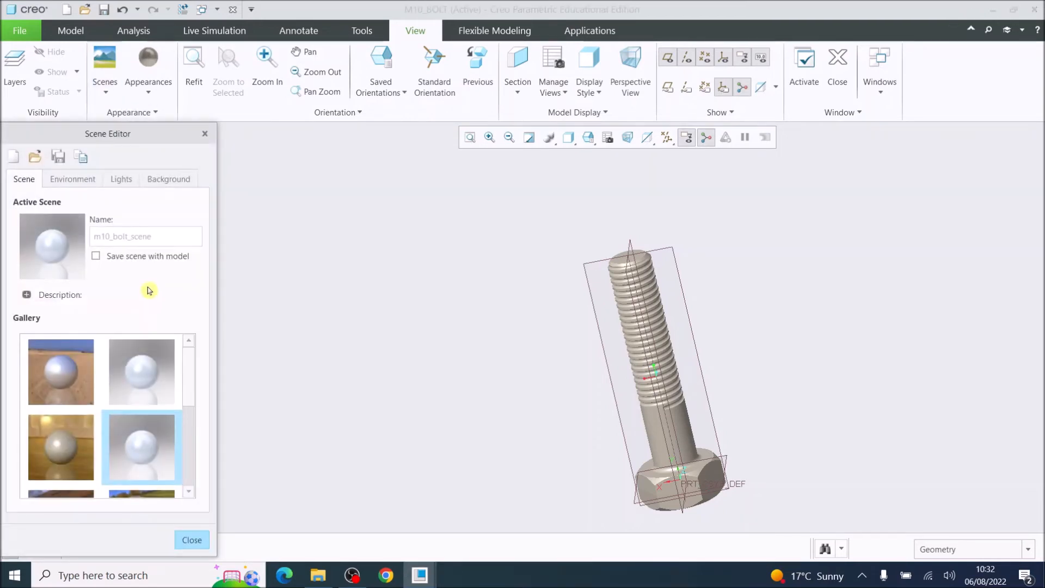
{"action": "left_click", "coordinate": [204, 134]}
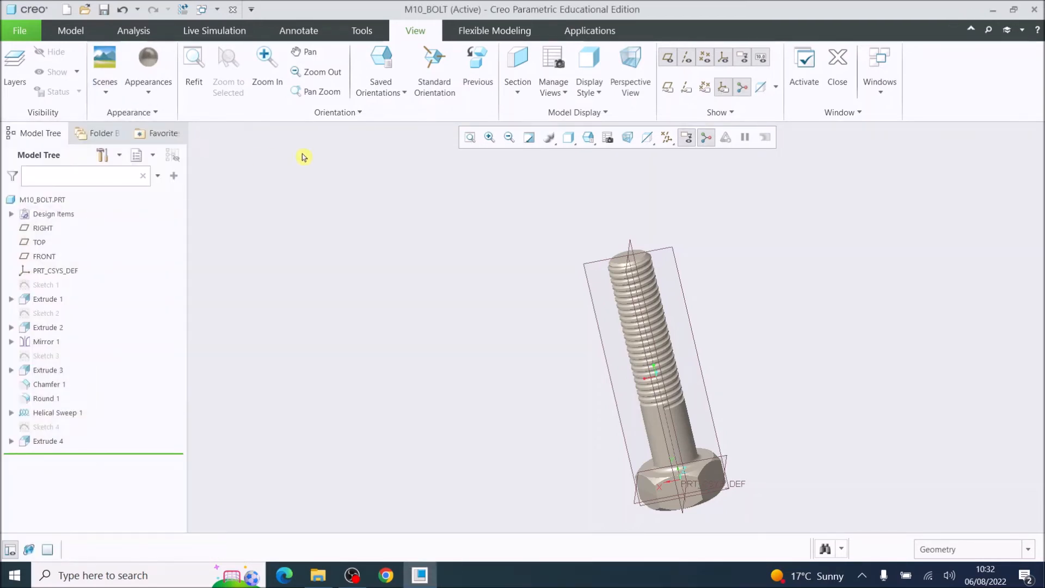
Start Render Studio and set the scene's background type to Color.
{"action": "left_click", "coordinate": [589, 34]}
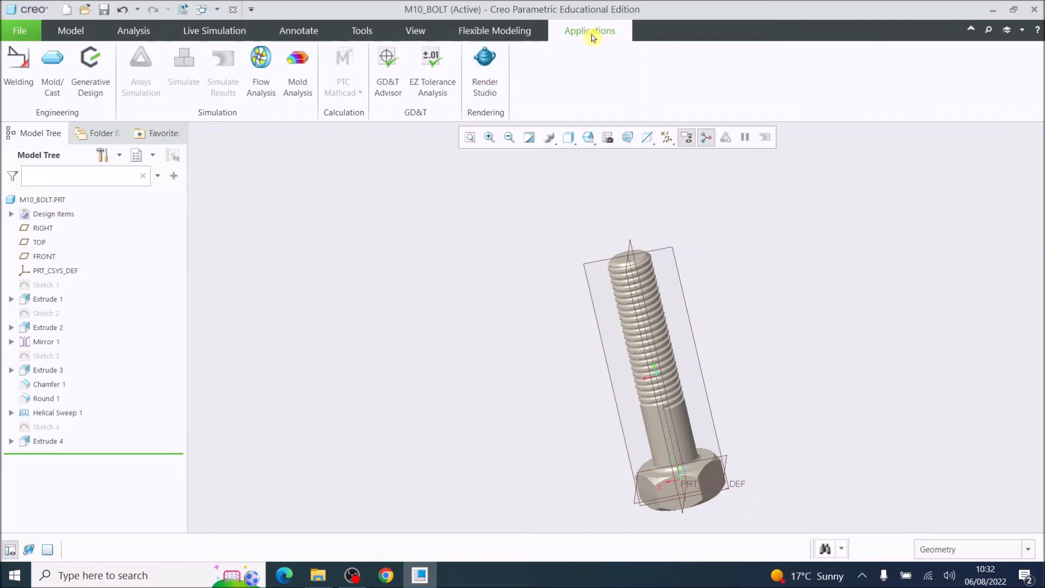
{"action": "left_click", "coordinate": [486, 61]}
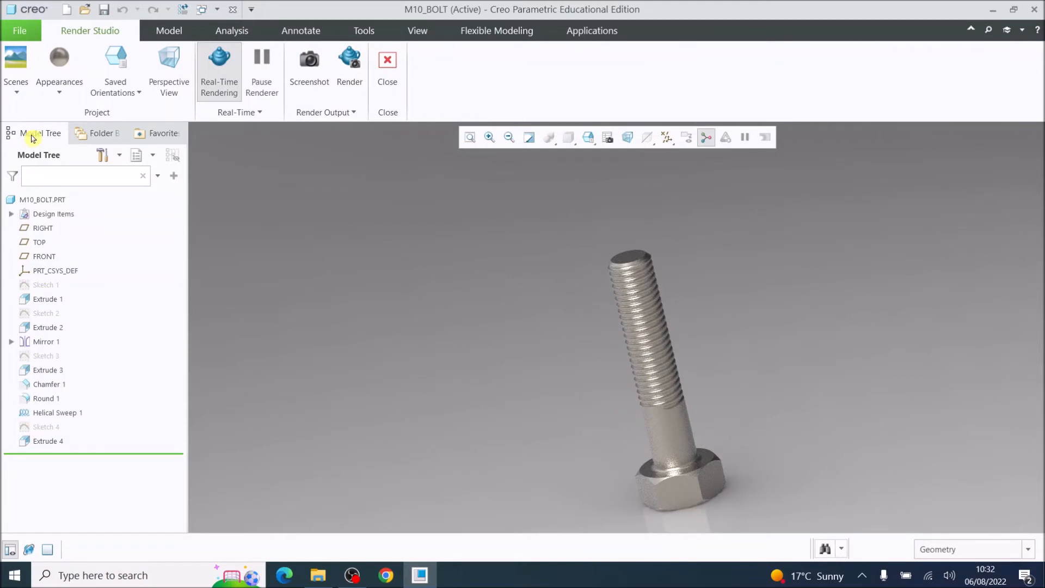
{"action": "left_click", "coordinate": [16, 92]}
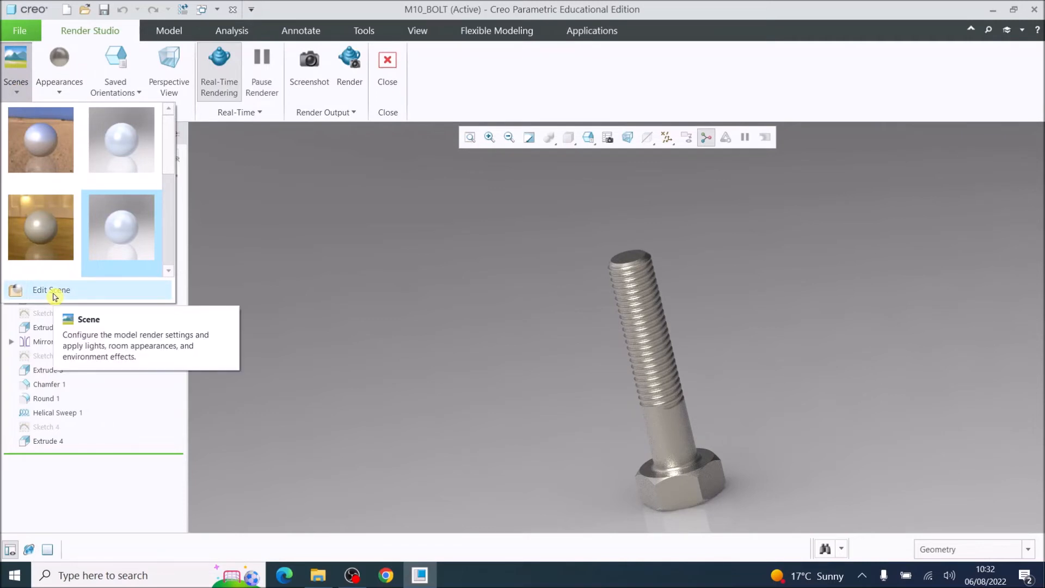
{"action": "left_click", "coordinate": [53, 293]}
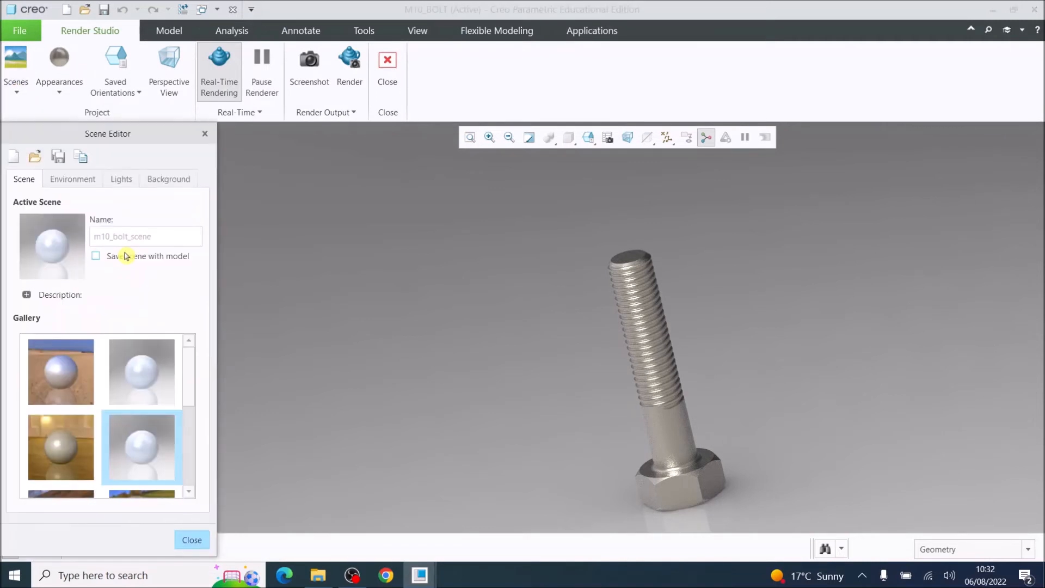
{"action": "left_click", "coordinate": [170, 179]}
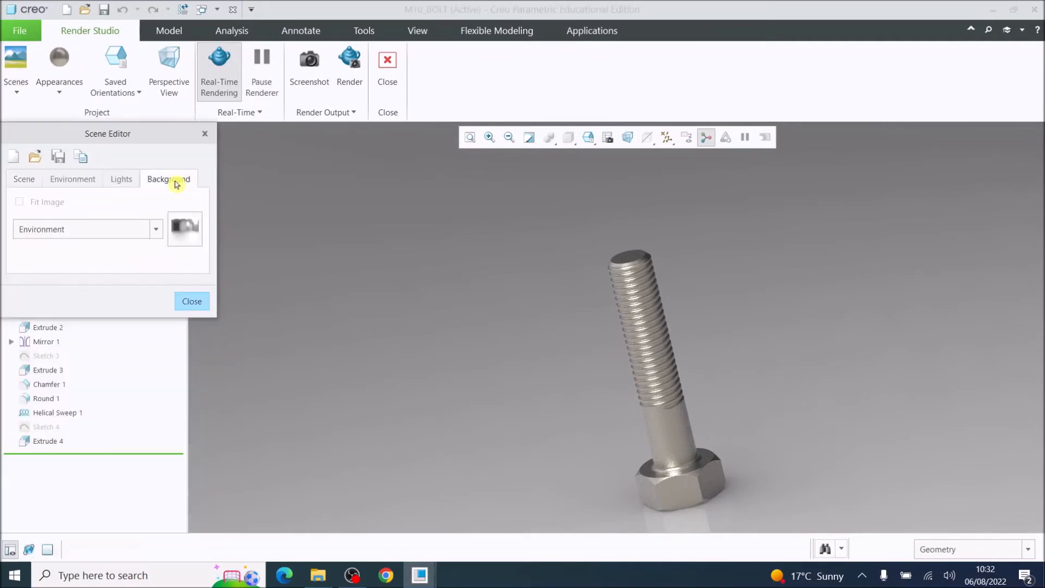
{"action": "left_click", "coordinate": [156, 230]}
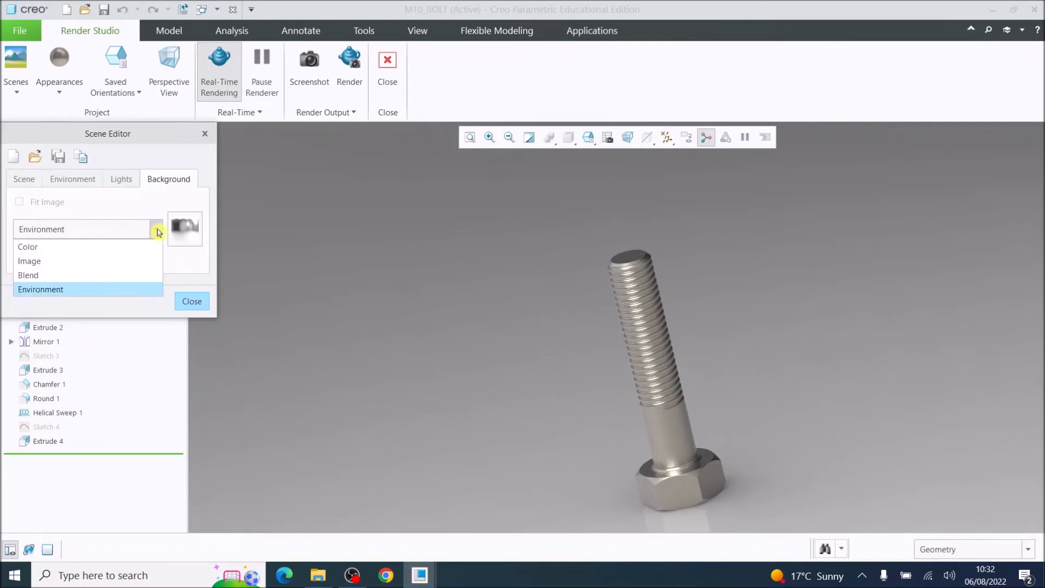
{"action": "left_click", "coordinate": [90, 246]}
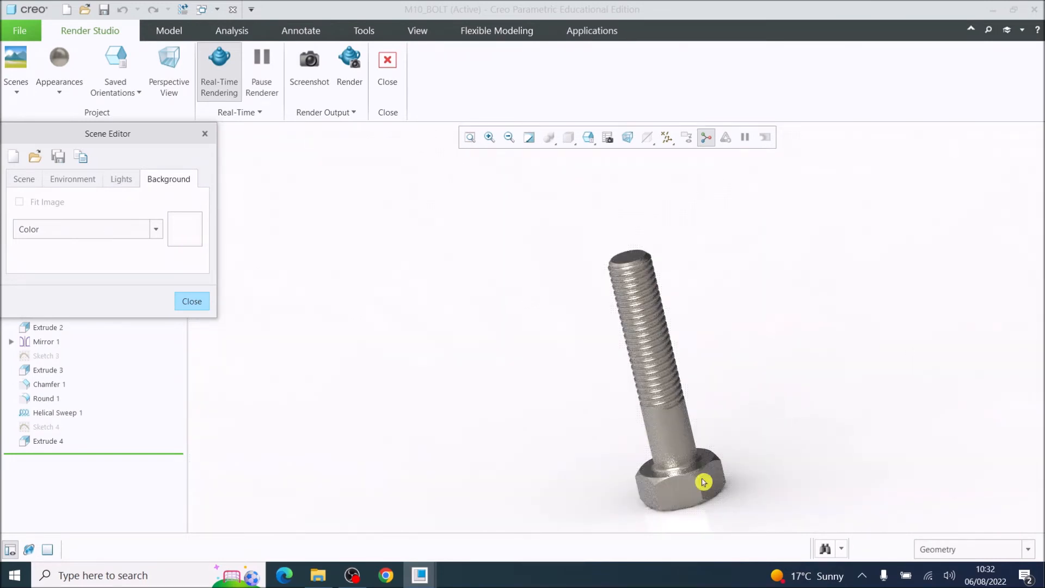
{"action": "left_click", "coordinate": [194, 302]}
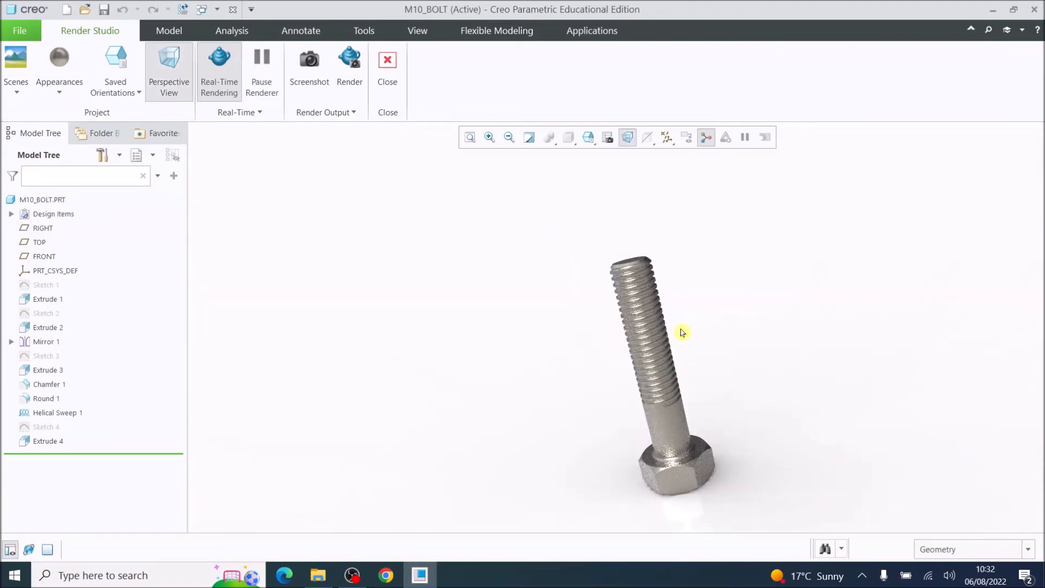
Render the upright bolt in perspective view as Test.jpg, with real-time settings off and the Product lighting preset.
{"action": "middle_click_drag", "start_coordinate": [684, 334], "coordinate": [691, 337]}
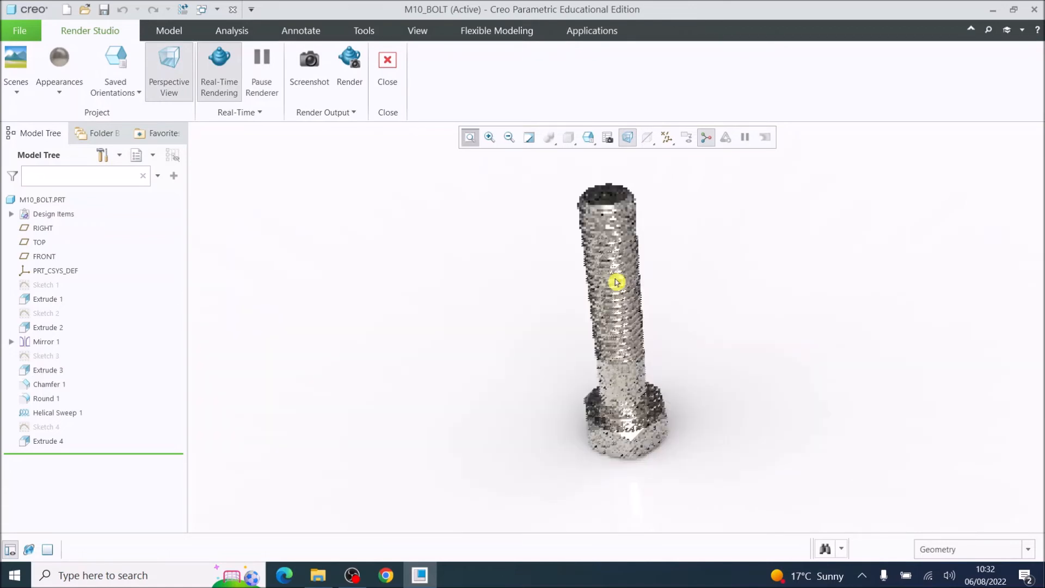
{"action": "middle_click_drag", "start_coordinate": [616, 281], "coordinate": [615, 280]}
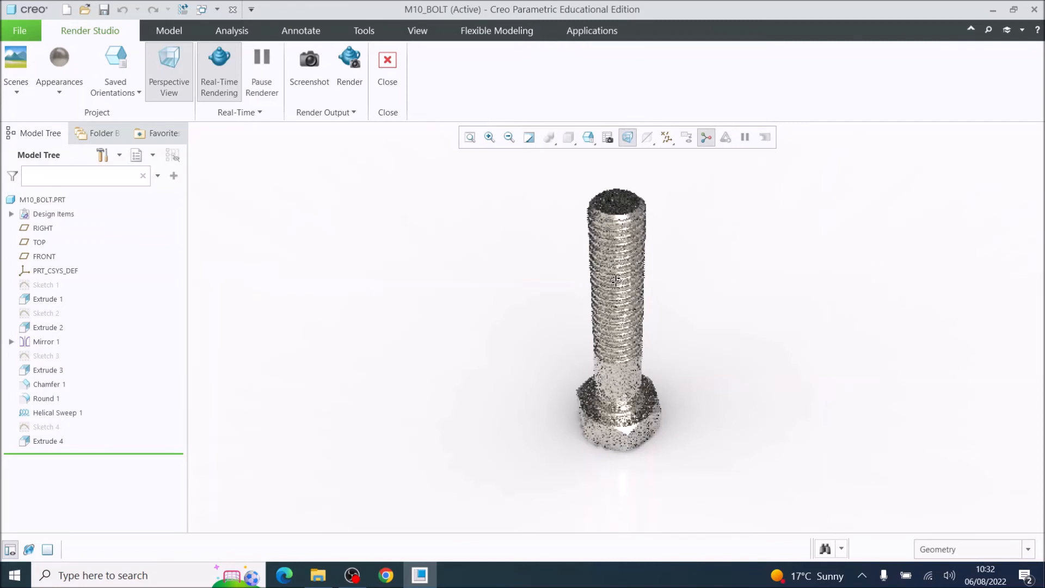
{"action": "left_click", "coordinate": [350, 70]}
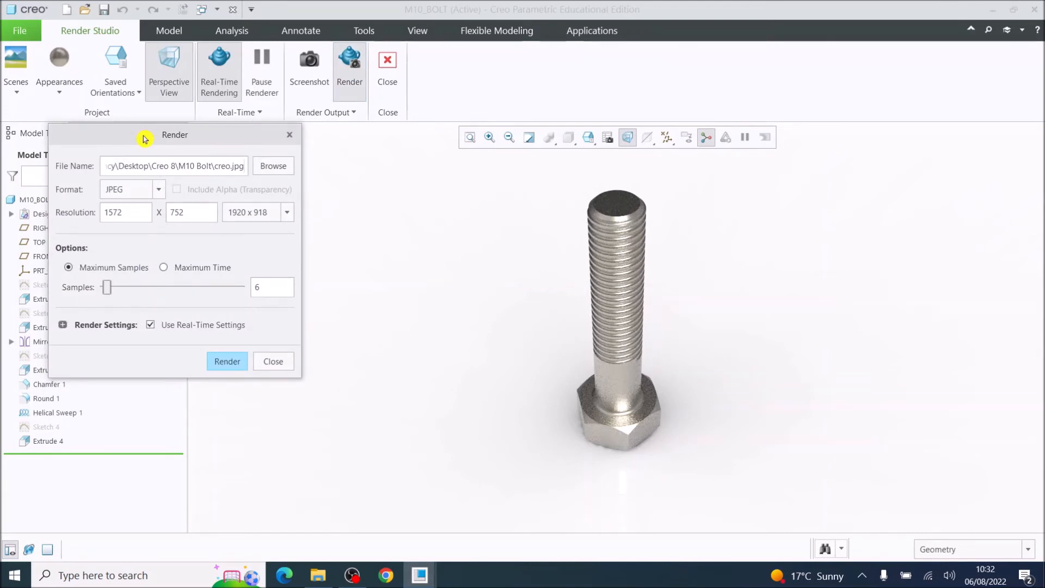
{"action": "left_click", "coordinate": [205, 327]}
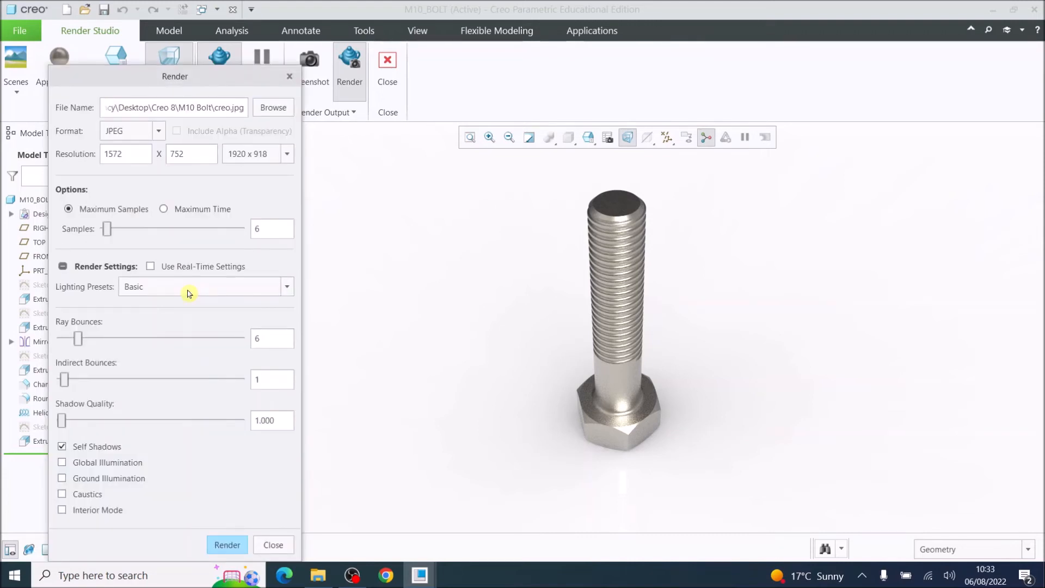
{"action": "left_click", "coordinate": [187, 293]}
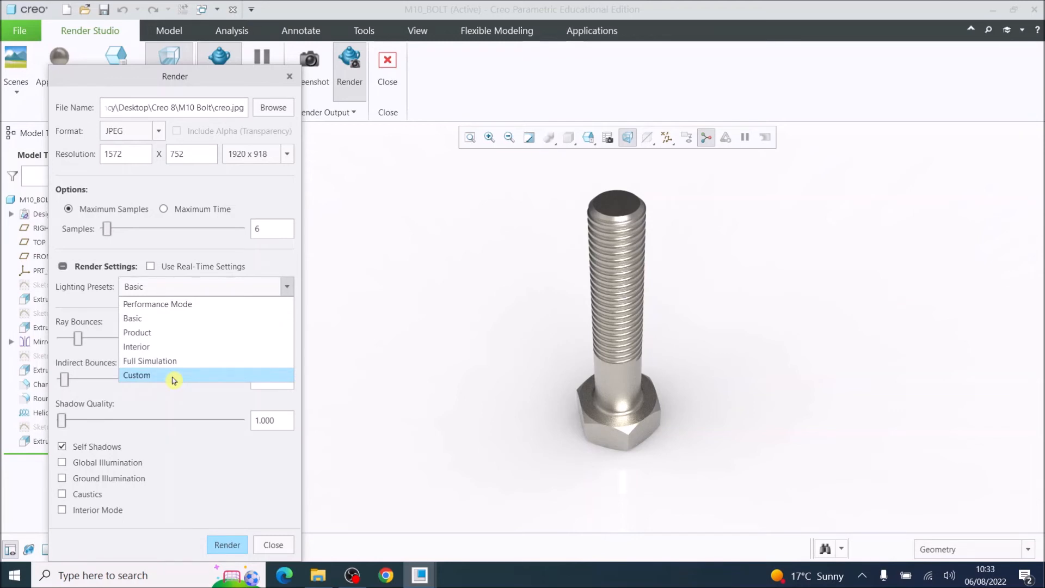
{"action": "left_click", "coordinate": [157, 333]}
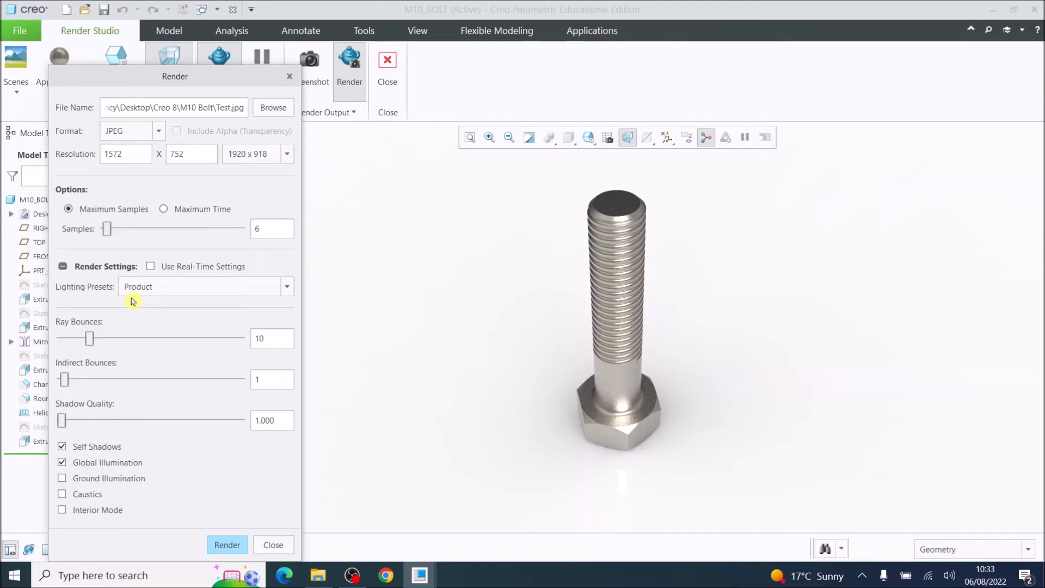
{"action": "left_click", "coordinate": [227, 545]}
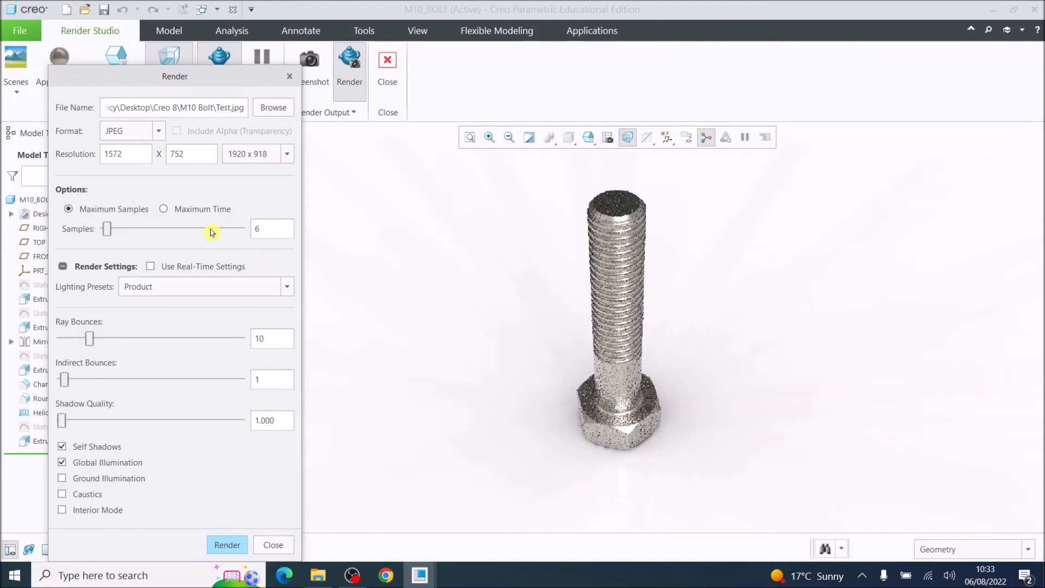
Switch to File Explorer to look at the rendered bolt image.
{"action": "left_click", "coordinate": [319, 578]}
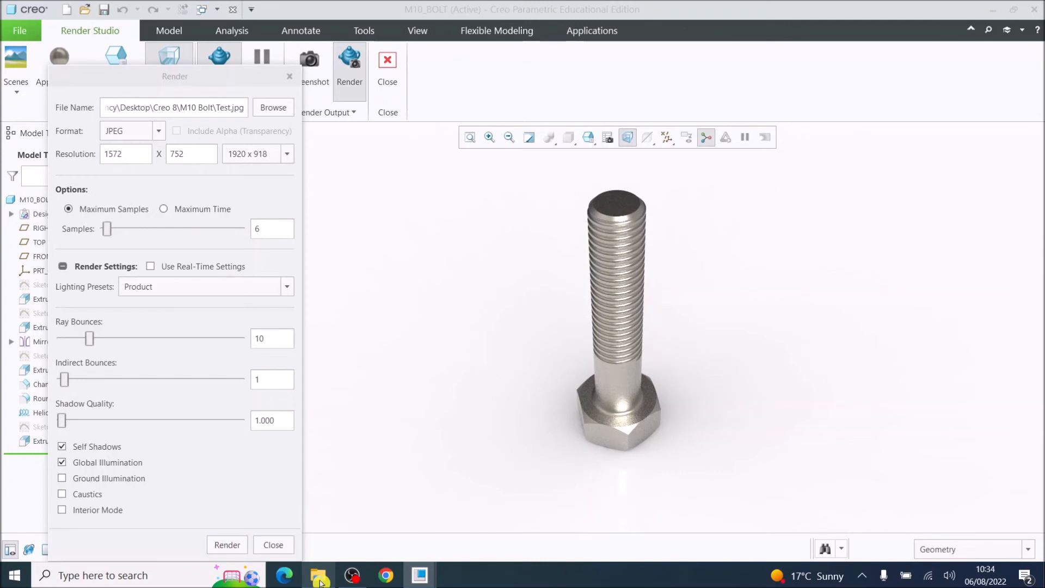
{"action": "left_click", "coordinate": [320, 578]}
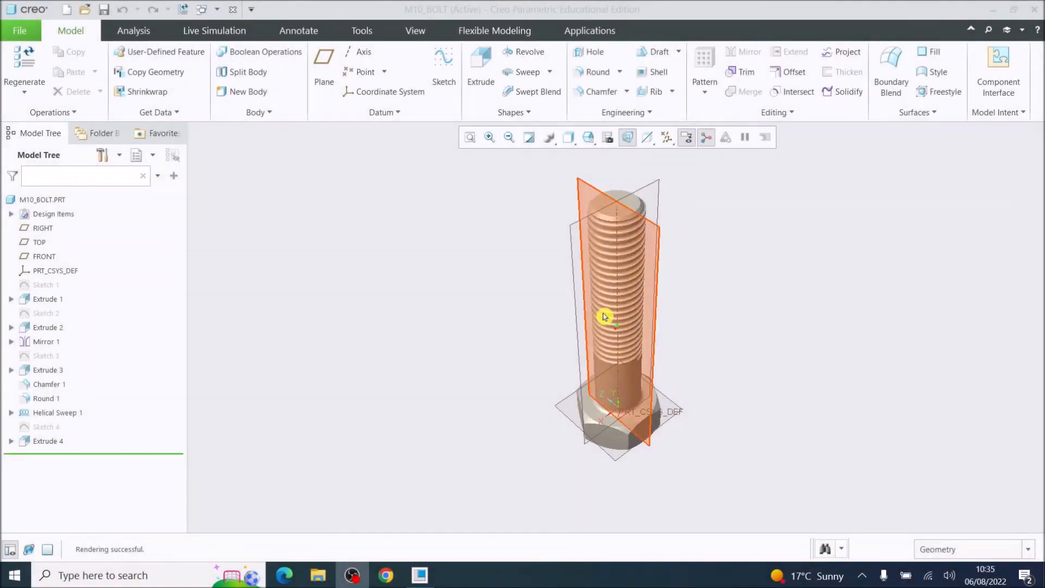
{"action": "middle_click_drag", "start_coordinate": [605, 316], "coordinate": [630, 338]}
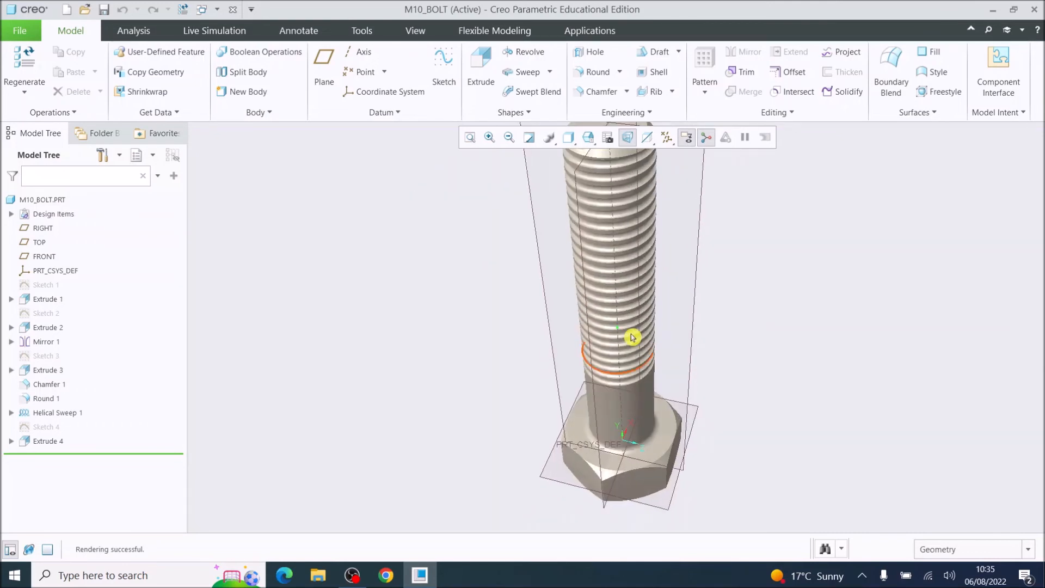
{"action": "scroll", "coordinate": [634, 322], "scroll_direction": "up", "scroll_amount": 3}
{"action": "mouse_move", "coordinate": [625, 278]}
{"action": "middle_mouse_down"}
{"action": "mouse_move", "coordinate": [587, 266]}
{"action": "mouse_move", "coordinate": [618, 258]}
{"action": "middle_mouse_up"}
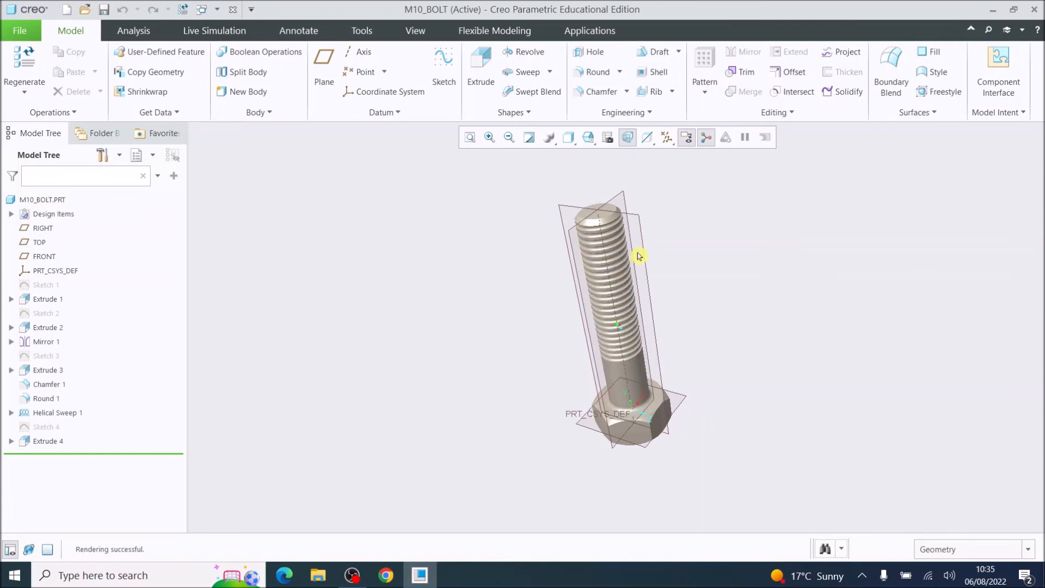
Create a new Design assembly named NUT_BOLT with the default template and maximize its window.
{"action": "left_click", "coordinate": [19, 33]}
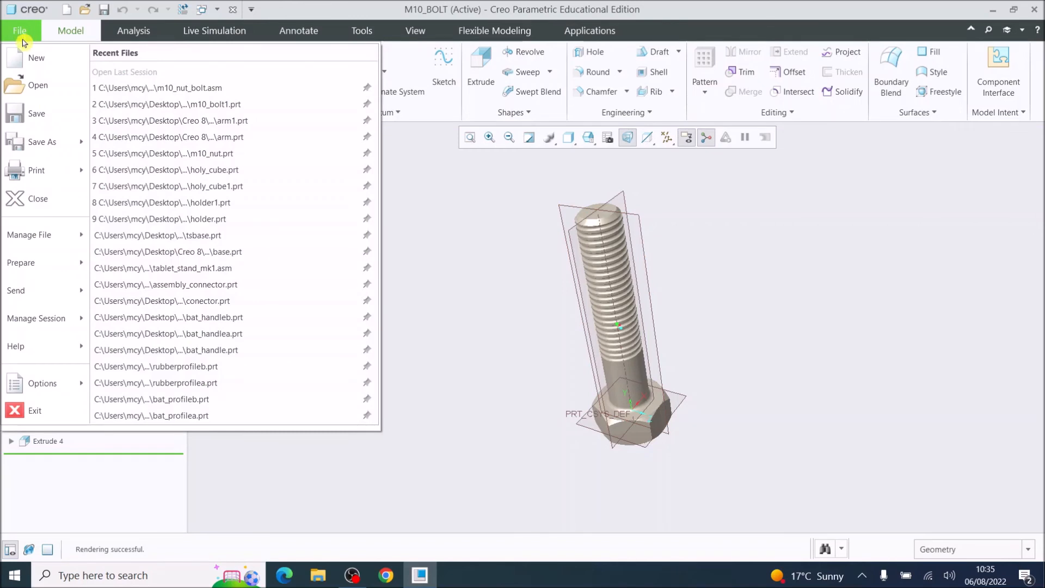
{"action": "left_click", "coordinate": [24, 64]}
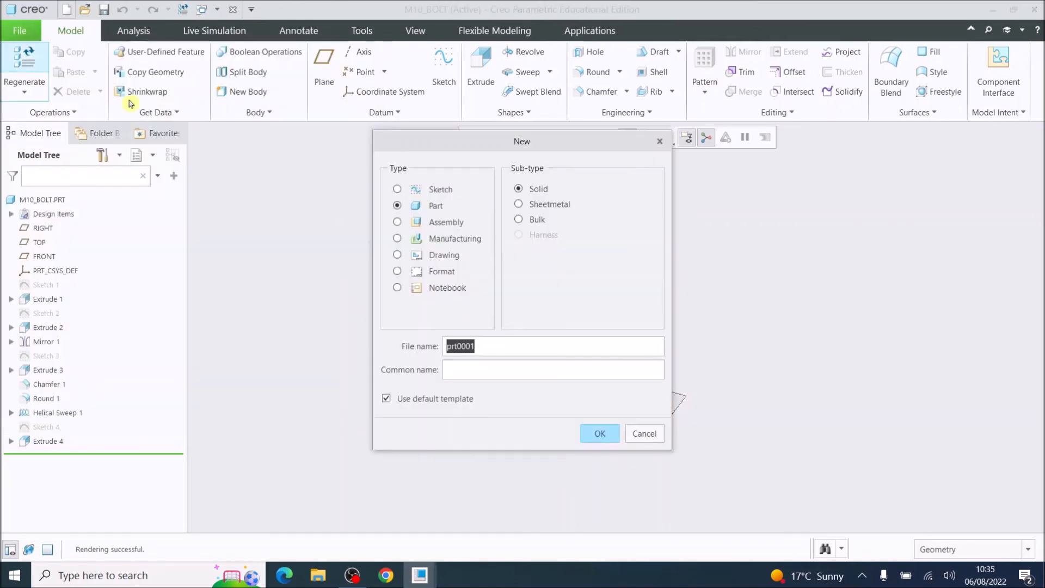
{"action": "left_click", "coordinate": [397, 224]}
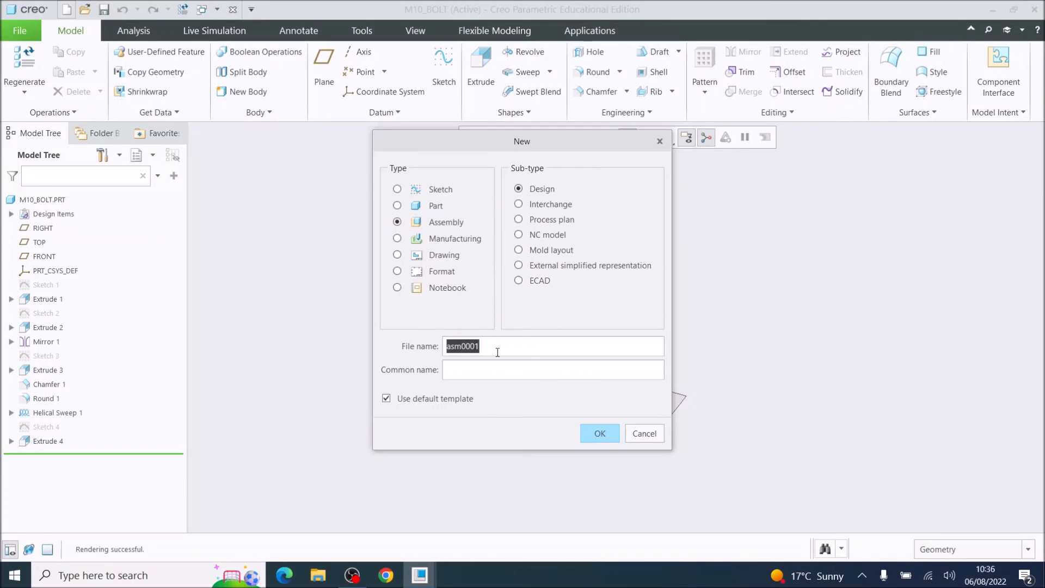
{"action": "type", "text": "NUTBOLT"}
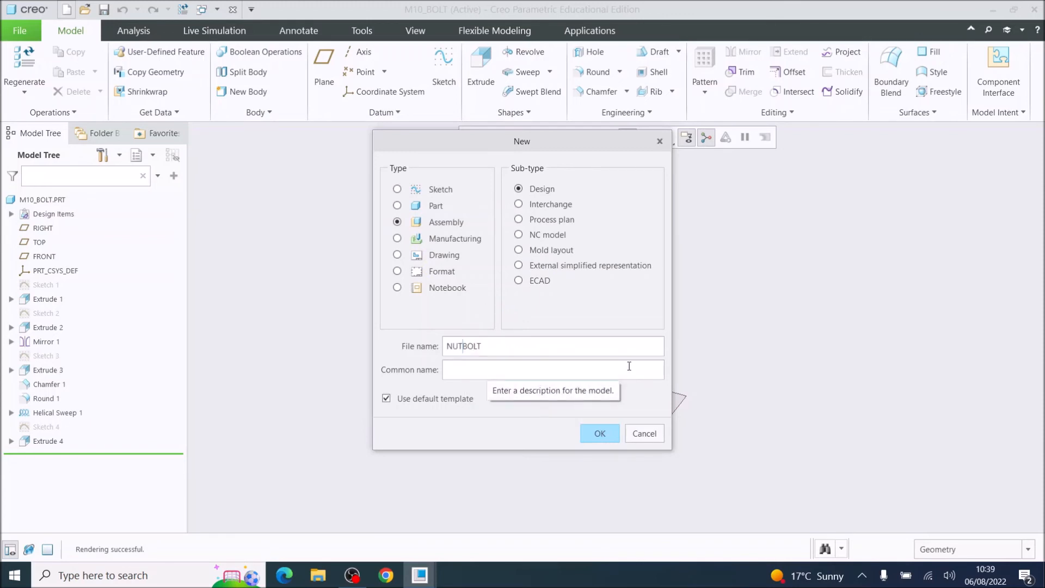
{"action": "type", "text": "_"}
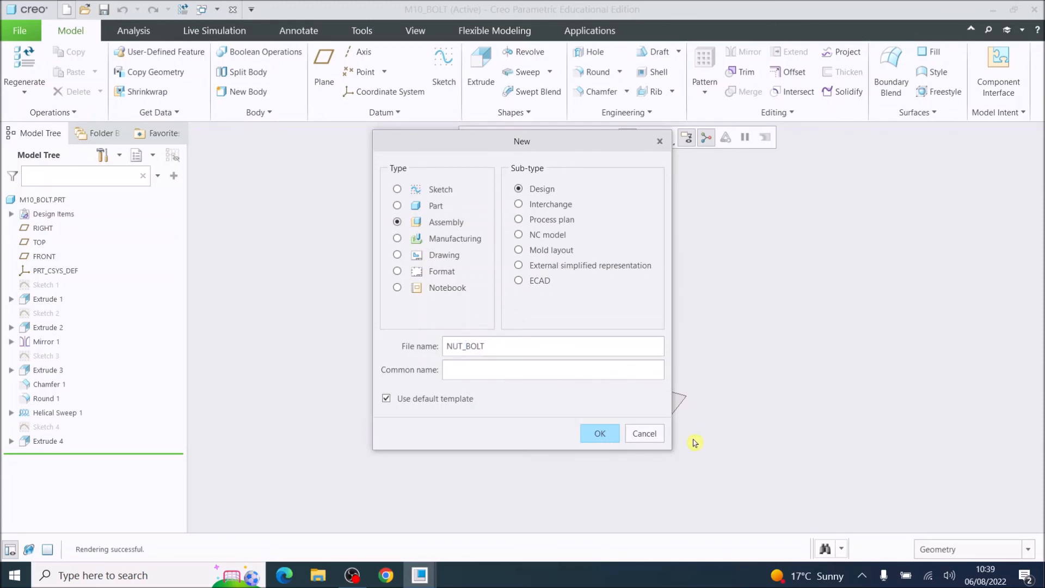
{"action": "left_click", "coordinate": [600, 434]}
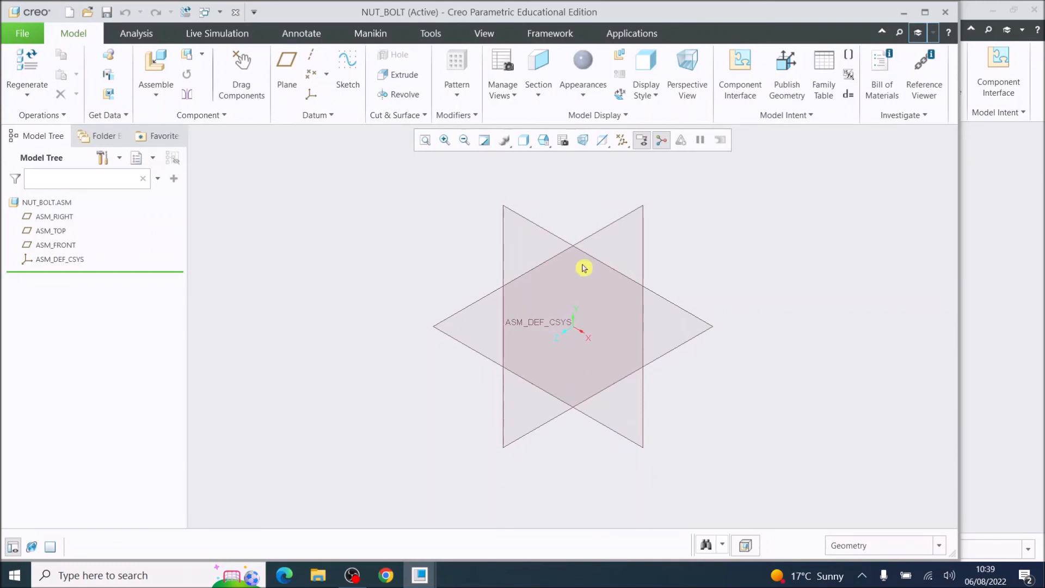
{"action": "left_click", "coordinate": [926, 12]}
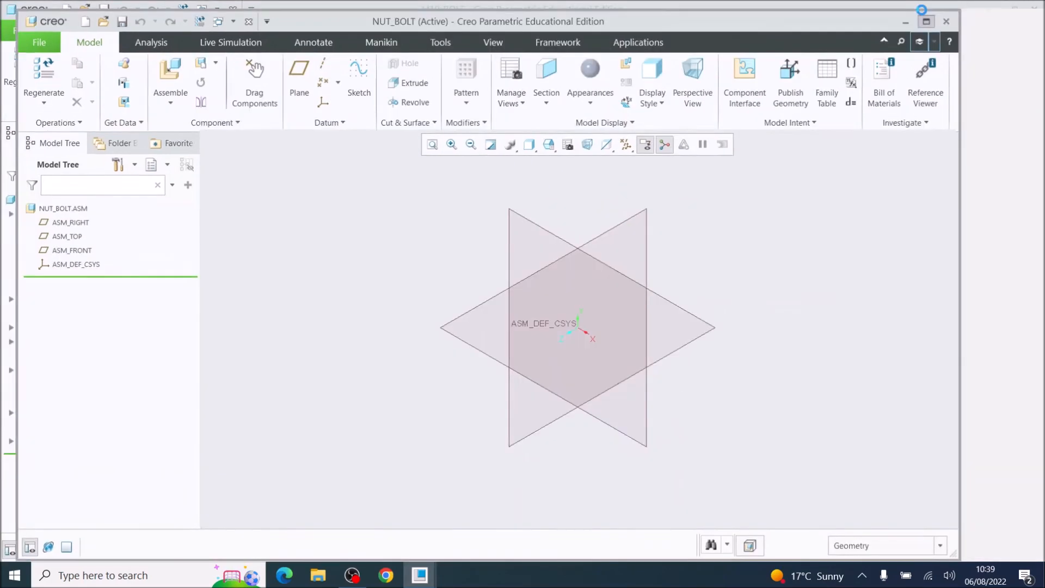
Bring m10_bolt1.prt from the M10 Bolt folder into the assembly and move it clear of the assembly datum planes.
{"action": "left_click", "coordinate": [151, 66]}
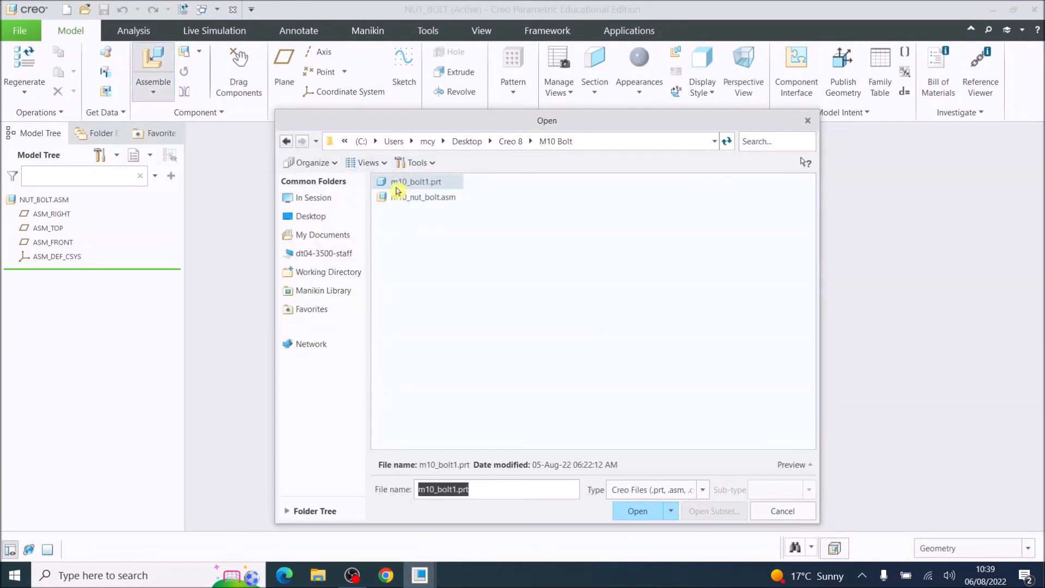
{"action": "double_click", "coordinate": [397, 185]}
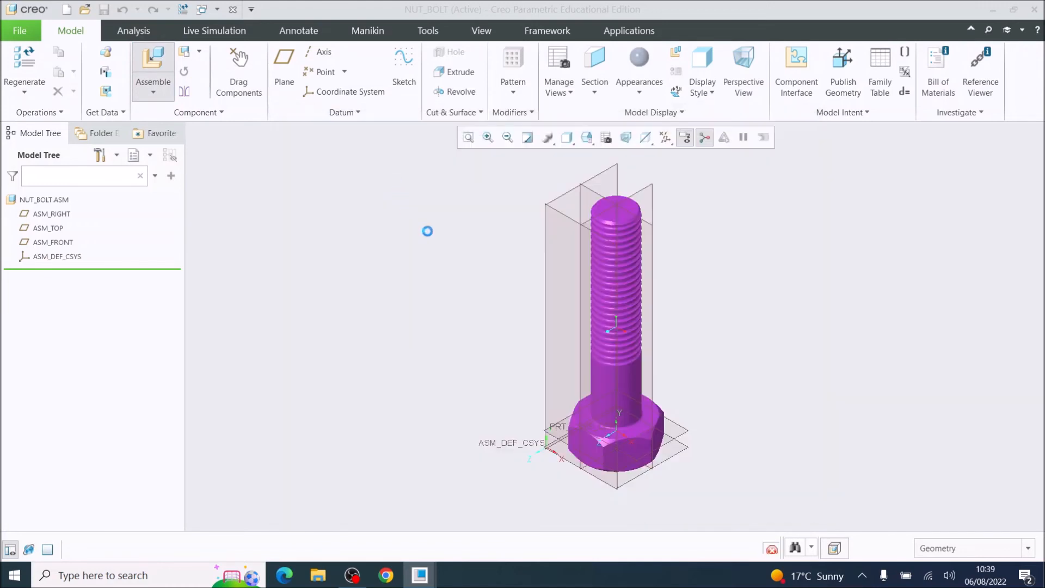
{"action": "left_click_drag", "start_coordinate": [653, 455], "coordinate": [471, 371]}
{"action": "left_click_drag", "start_coordinate": [400, 354], "coordinate": [451, 335]}
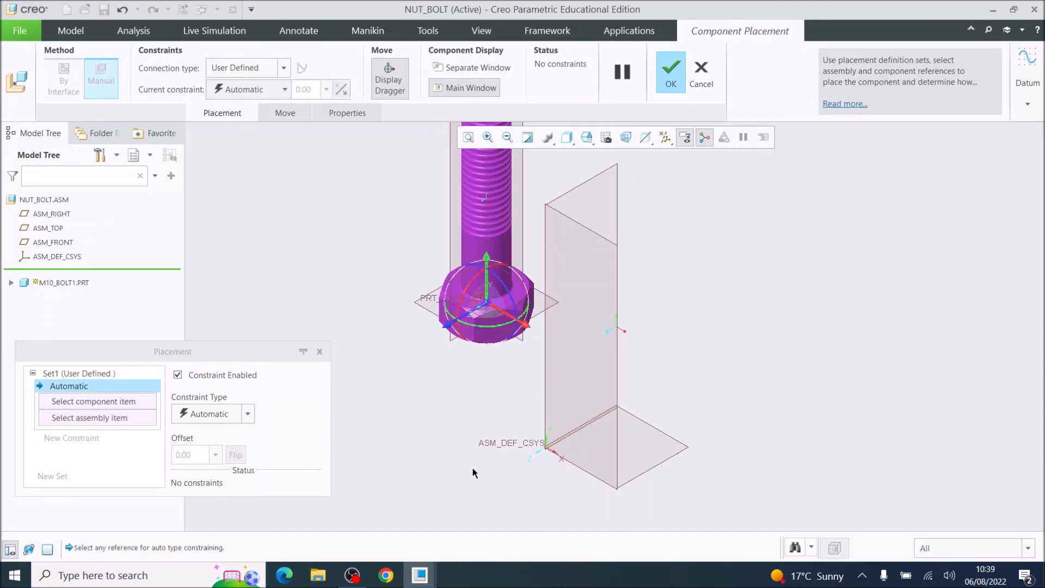
Constrain the bolt's TOP plane coincident with ASM_TOP and its RIGHT plane at a distance of 0 from ASM_RIGHT.
{"action": "left_click", "coordinate": [536, 312]}
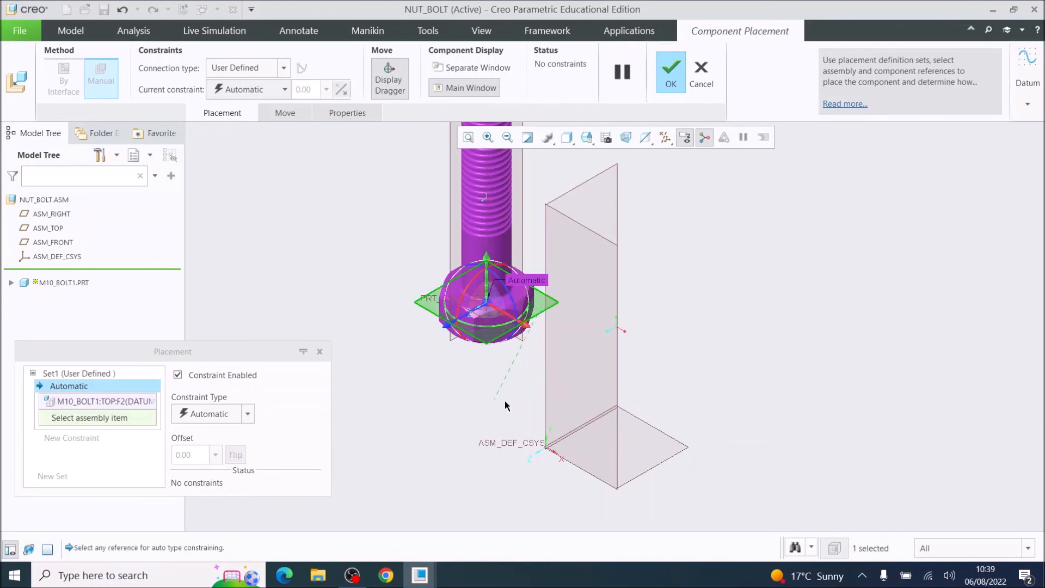
{"action": "left_click", "coordinate": [673, 459]}
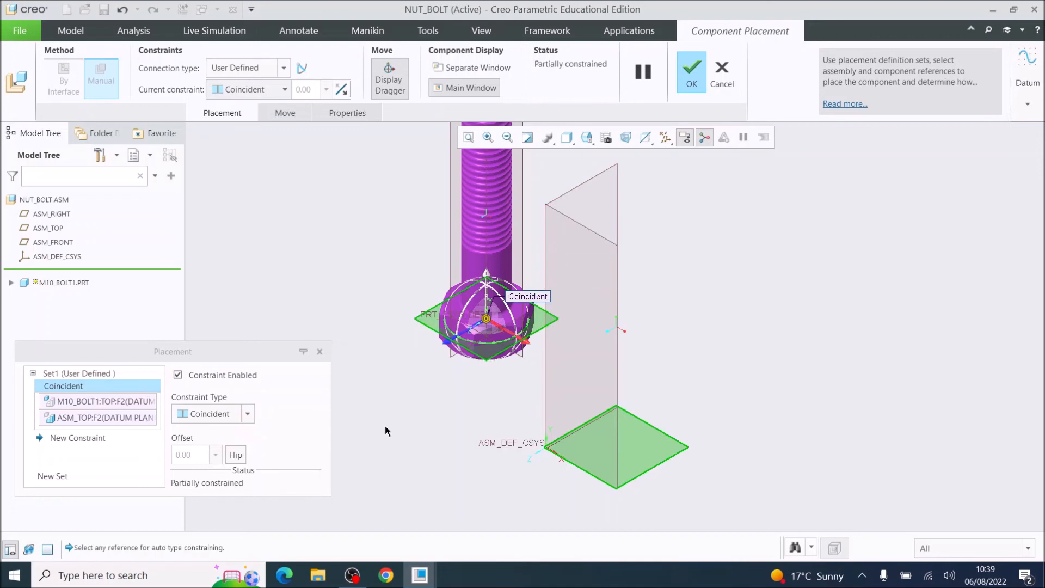
{"action": "left_click", "coordinate": [452, 206]}
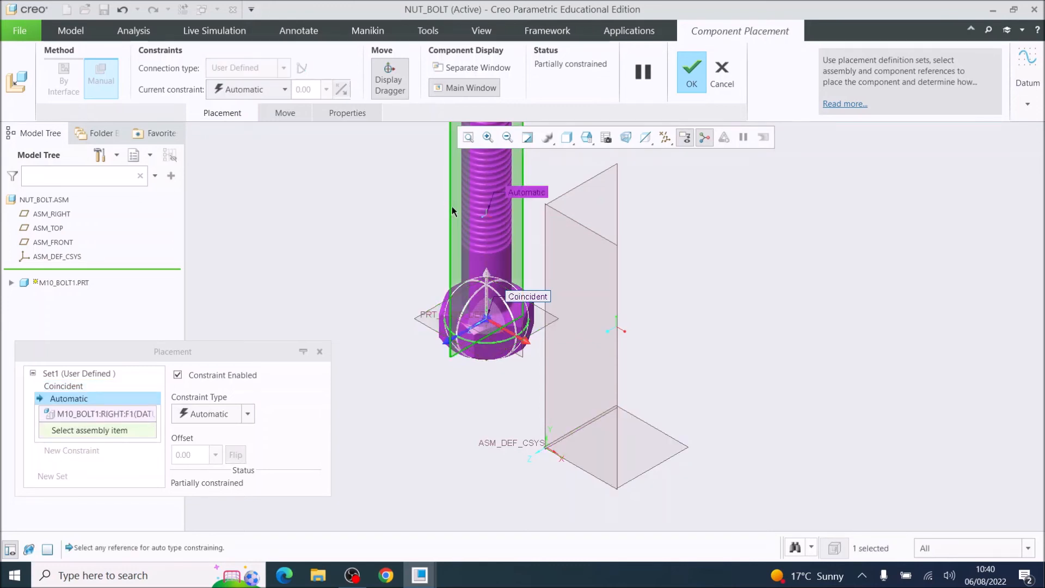
{"action": "left_click", "coordinate": [581, 185]}
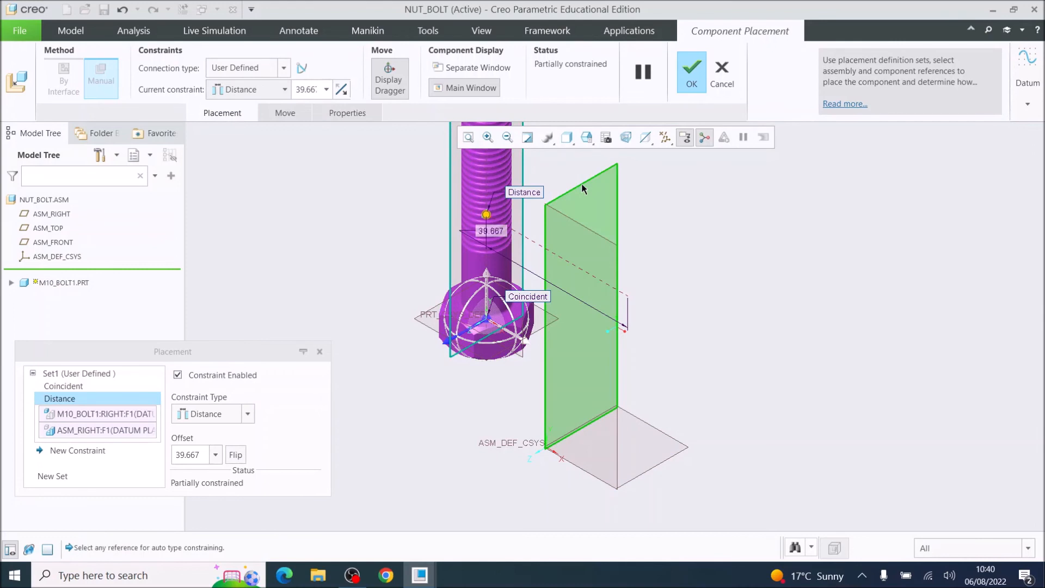
{"action": "double_click", "coordinate": [204, 454]}
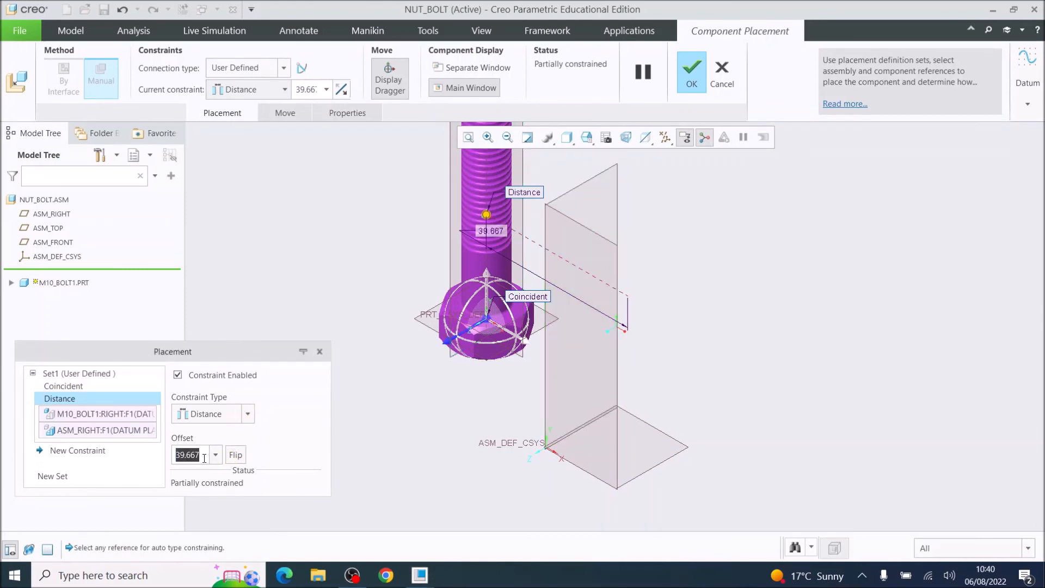
{"action": "type", "text": "0"}
{"action": "key", "text": "Return"}
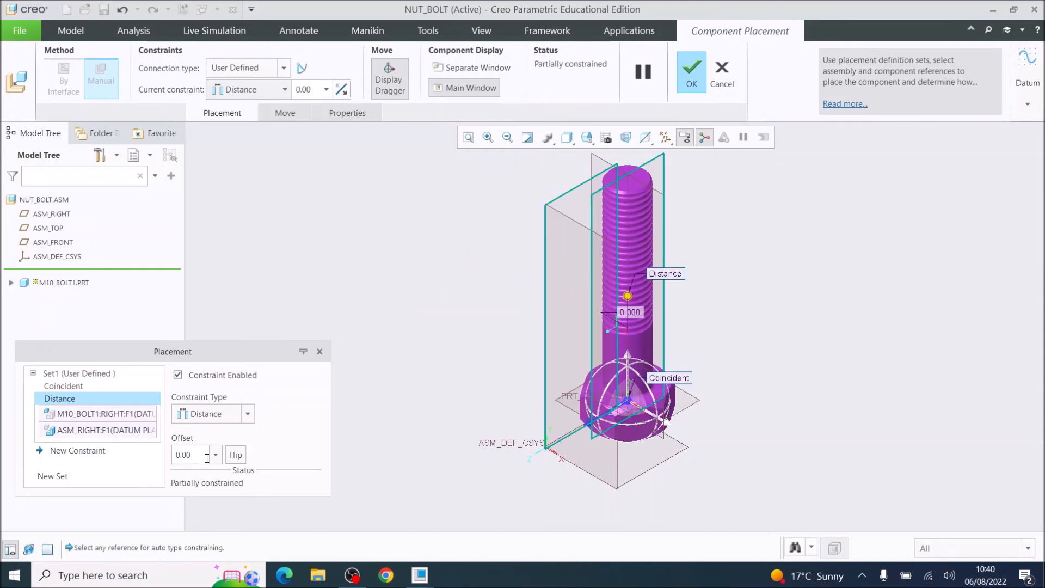
Make the bolt's FRONT plane coincident with ASM_FRONT and accept the component placement.
{"action": "left_click", "coordinate": [600, 158]}
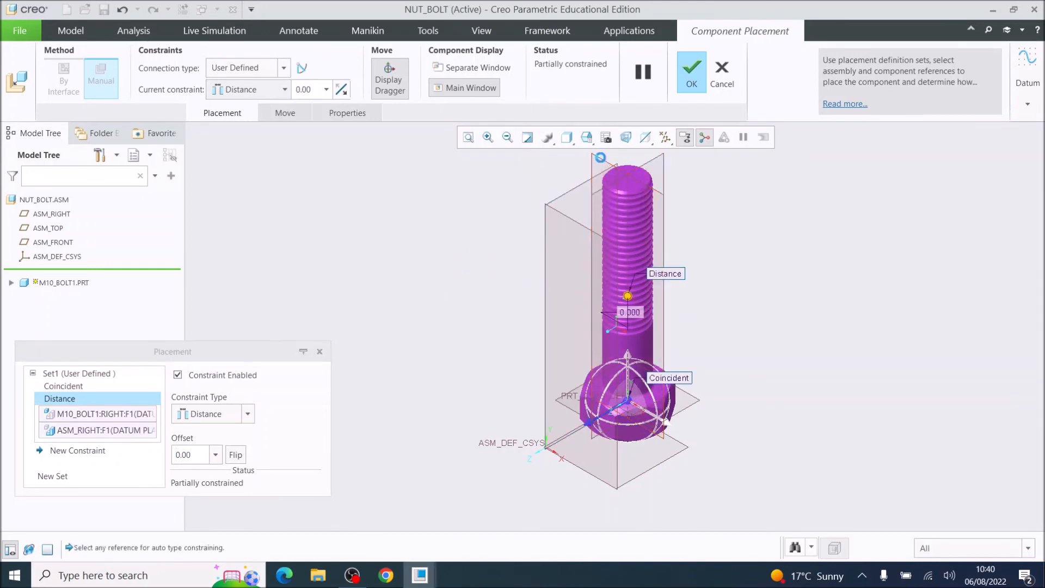
{"action": "left_click", "coordinate": [568, 224]}
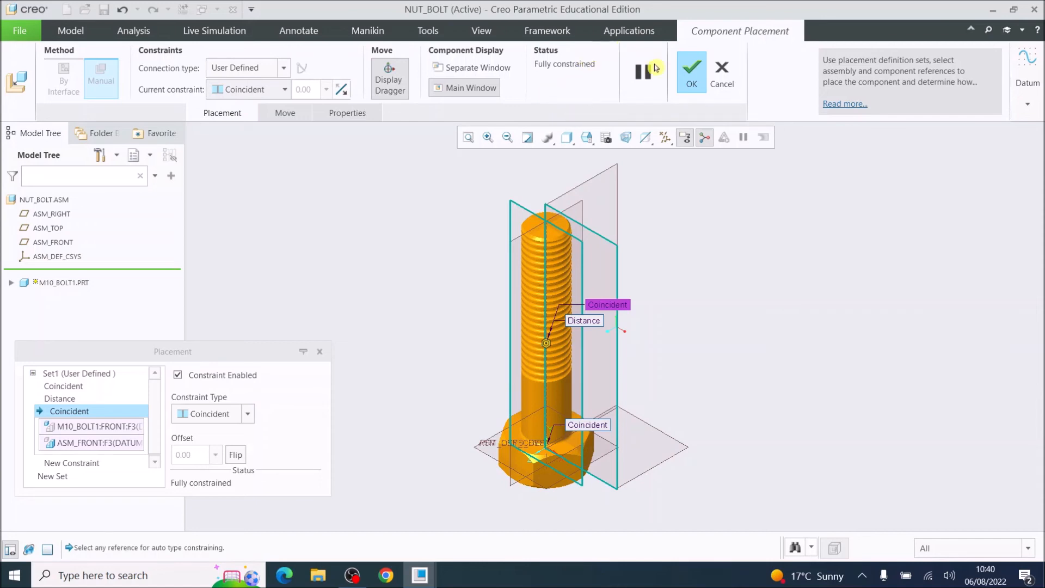
{"action": "left_click", "coordinate": [692, 74]}
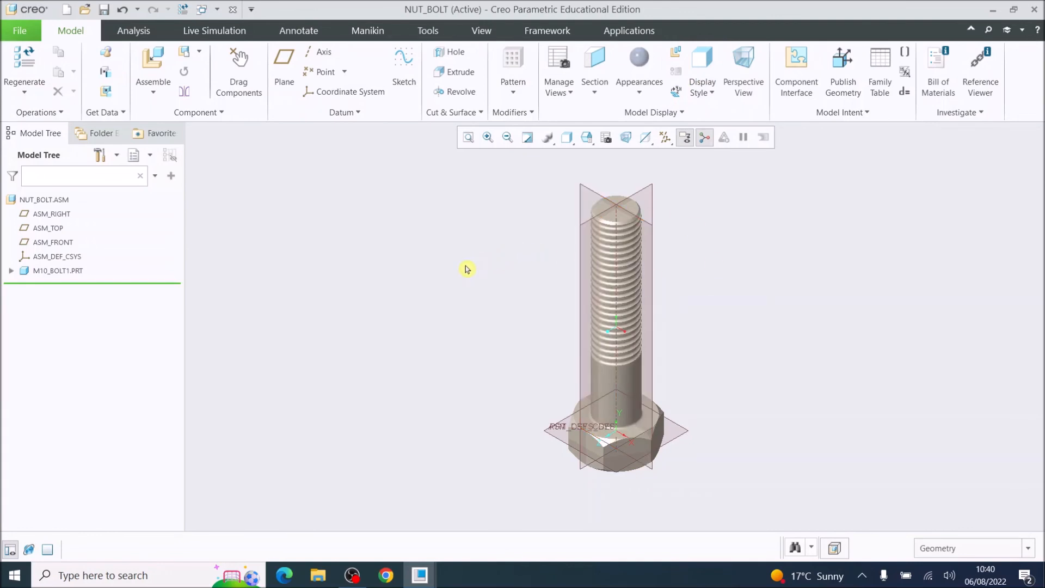
Bring m10_nut.prt from the M10 Nut folder into the assembly and move it up and away from the bolt.
{"action": "left_click", "coordinate": [148, 66]}
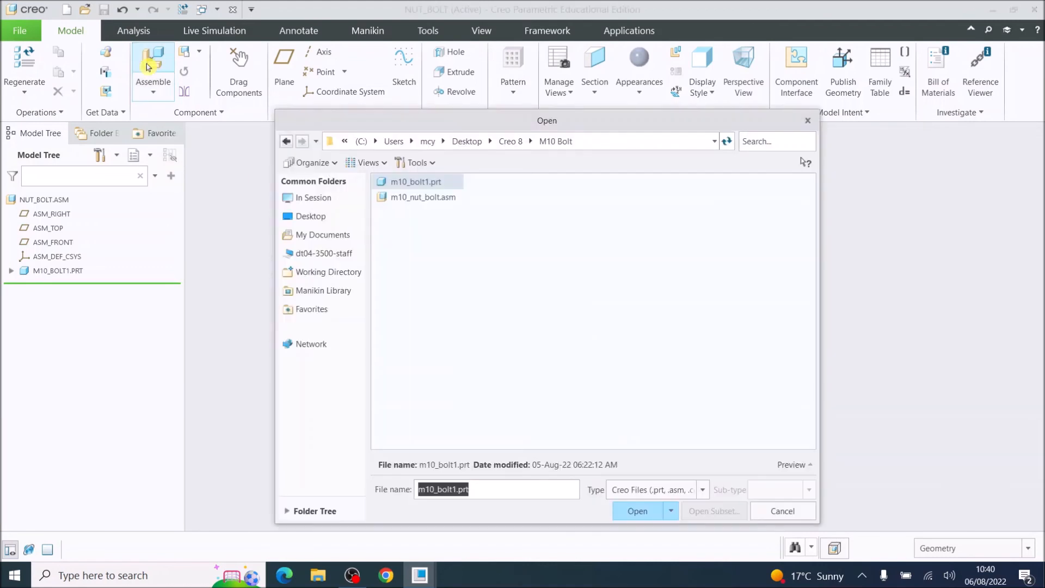
{"action": "left_click", "coordinate": [510, 141]}
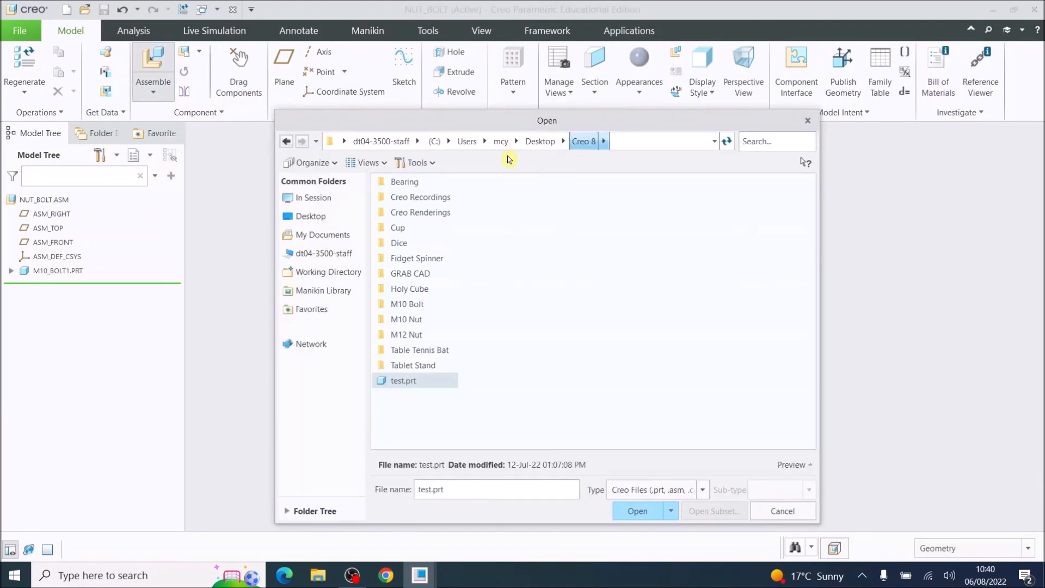
{"action": "left_click", "coordinate": [409, 321]}
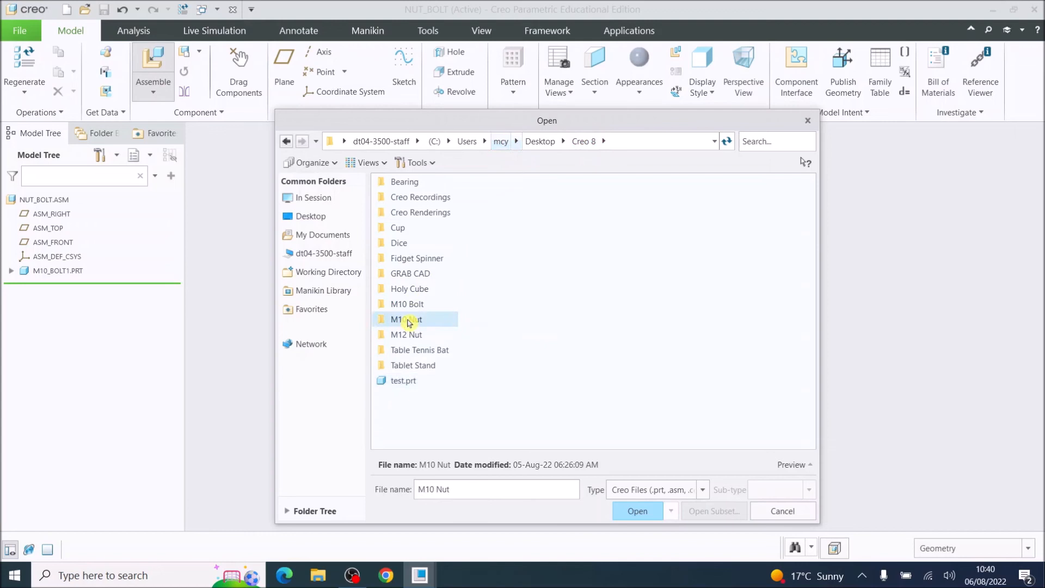
{"action": "double_click", "coordinate": [409, 321]}
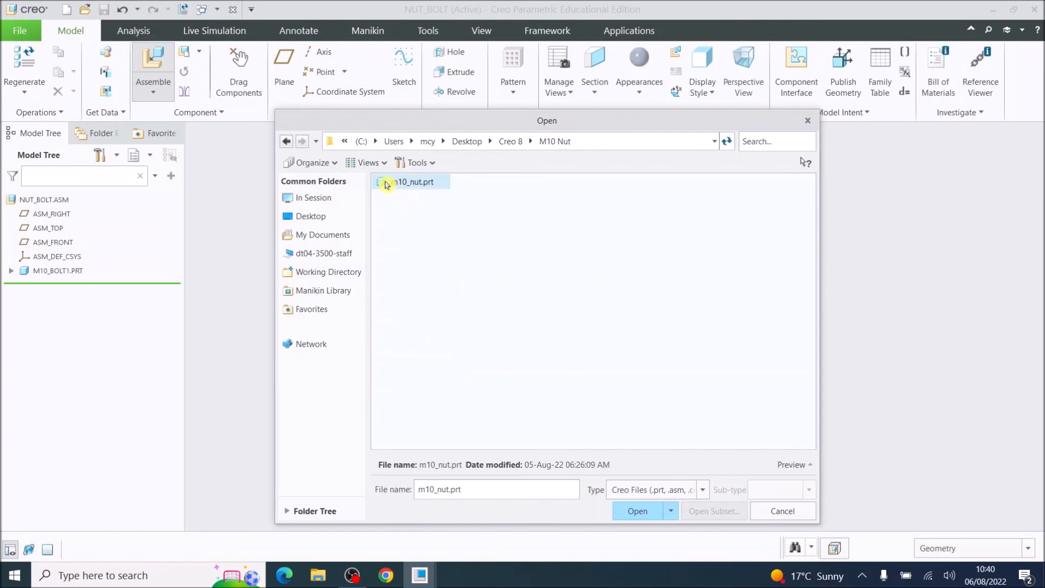
{"action": "double_click", "coordinate": [386, 184]}
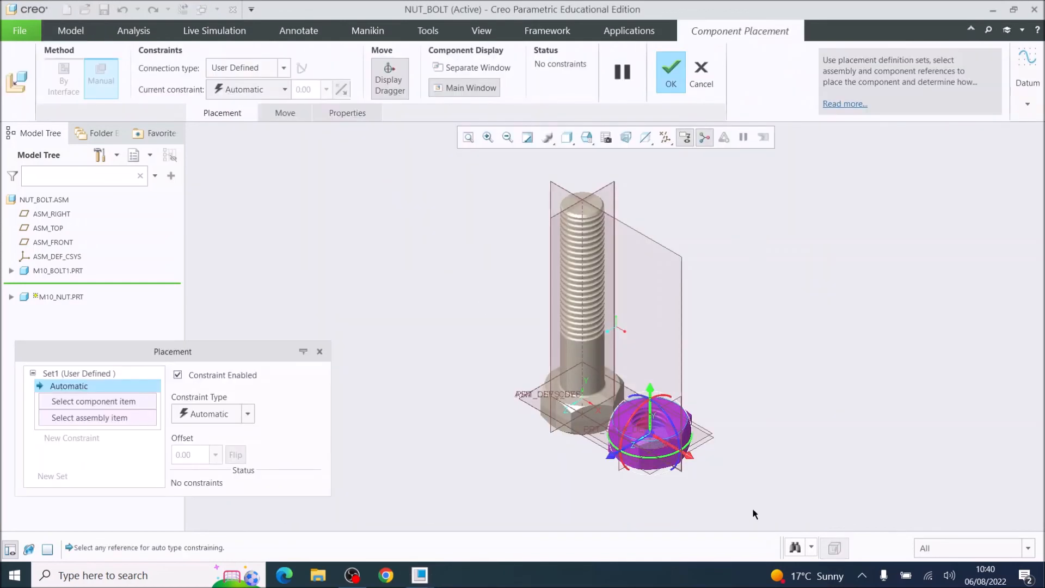
{"action": "left_click_drag", "start_coordinate": [690, 456], "coordinate": [755, 489]}
{"action": "left_click_drag", "start_coordinate": [708, 426], "coordinate": [708, 243]}
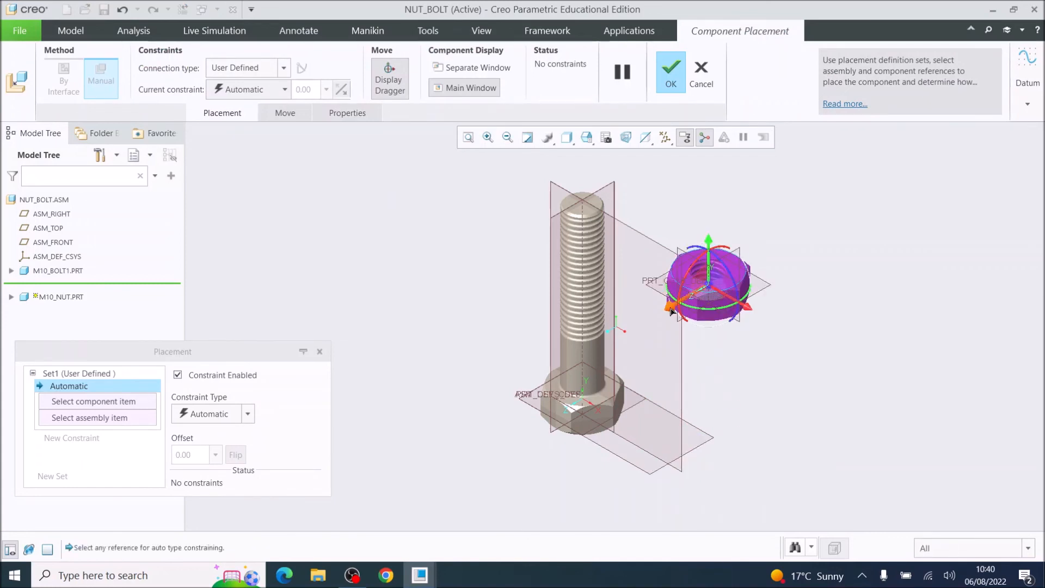
{"action": "left_click_drag", "start_coordinate": [671, 312], "coordinate": [725, 278]}
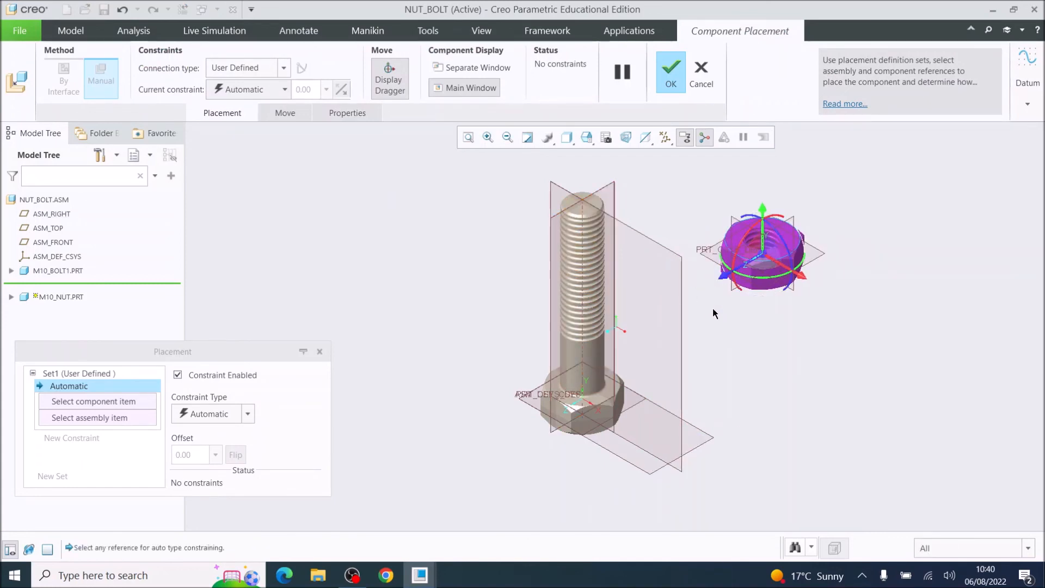
Make the nut's inner hole surface coincident with the bolt's threaded shank surface.
{"action": "scroll", "coordinate": [734, 294], "scroll_direction": "down", "scroll_amount": 4}
{"action": "scroll", "coordinate": [736, 285], "scroll_direction": "up", "scroll_amount": 2}
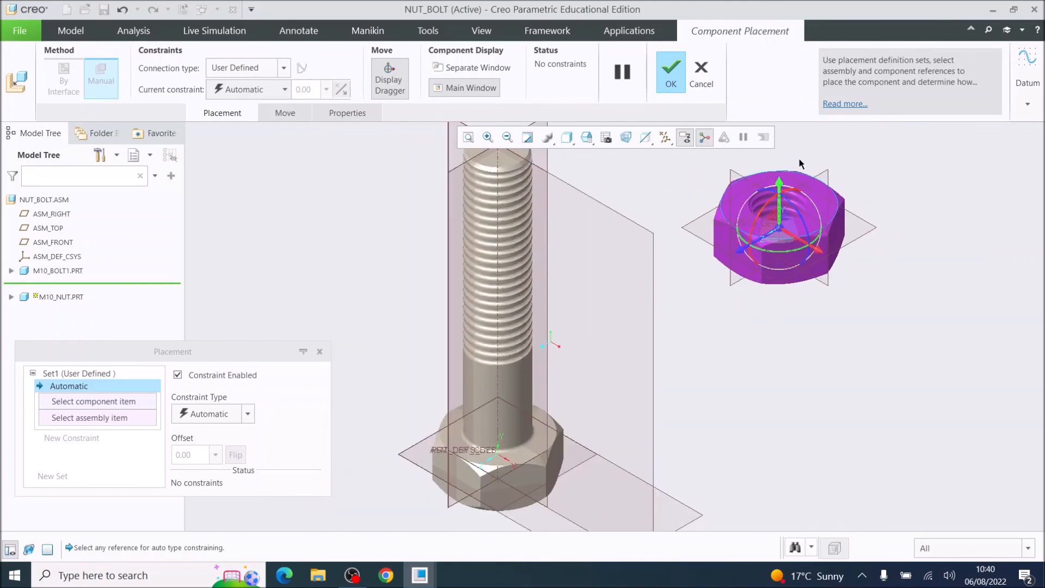
{"action": "scroll", "coordinate": [799, 160], "scroll_direction": "down", "scroll_amount": 2}
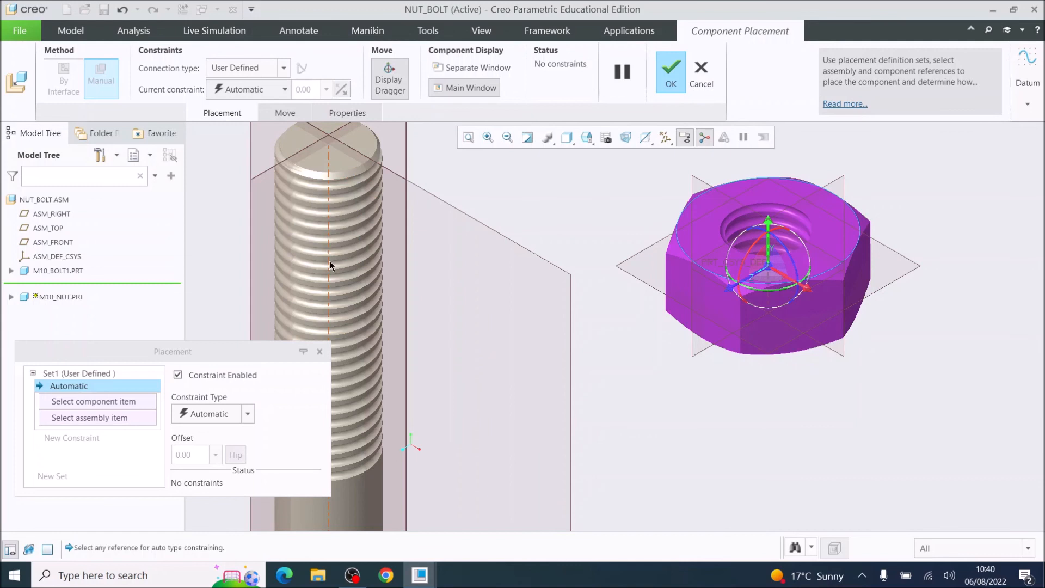
{"action": "left_click", "coordinate": [784, 220]}
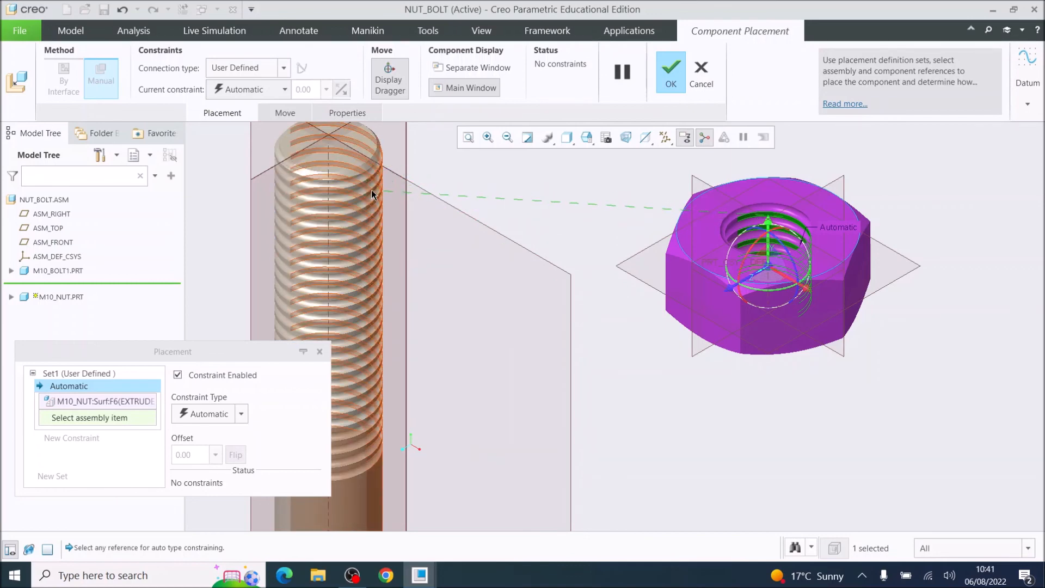
{"action": "scroll", "coordinate": [369, 191], "scroll_direction": "up", "scroll_amount": 2}
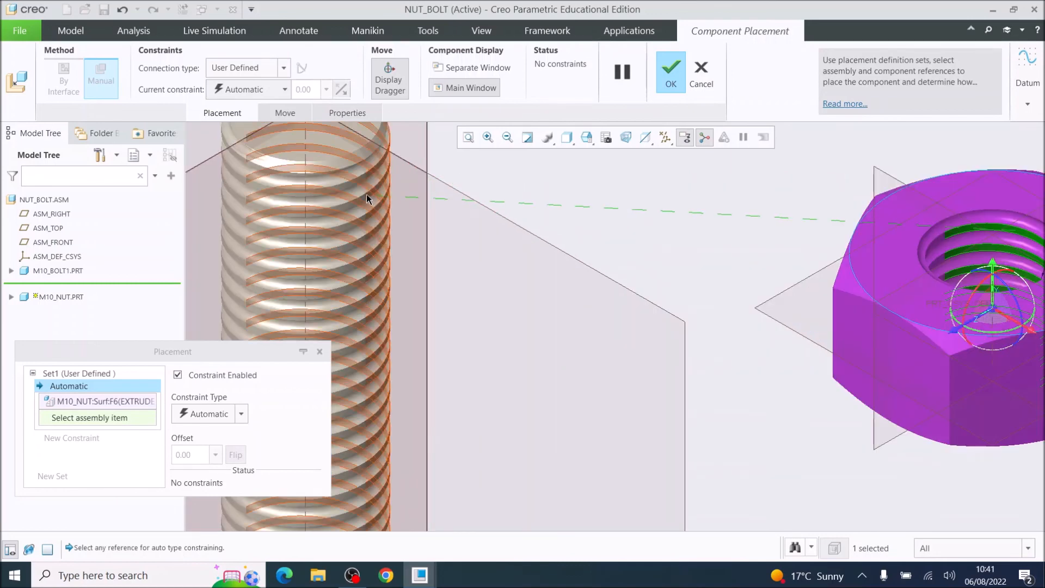
{"action": "left_click", "coordinate": [367, 193]}
{"action": "scroll", "coordinate": [438, 244], "scroll_direction": "down", "scroll_amount": 3}
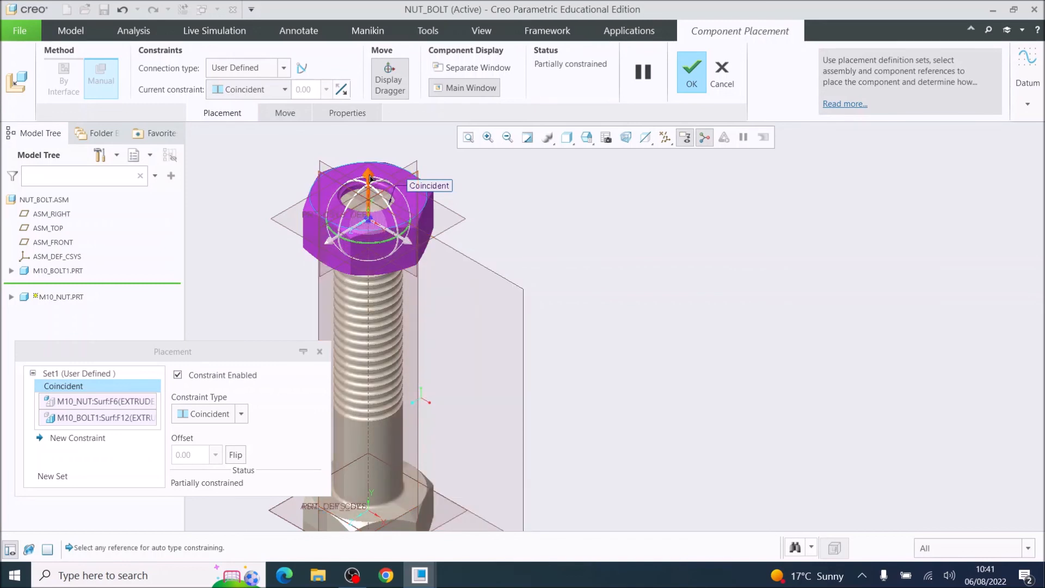
Slide the nut partway down the threaded shank and constrain its upper face to the bolt shank's flat end face.
{"action": "left_click_drag", "start_coordinate": [369, 178], "coordinate": [350, 268]}
{"action": "scroll", "coordinate": [348, 235], "scroll_direction": "down", "scroll_amount": 2}
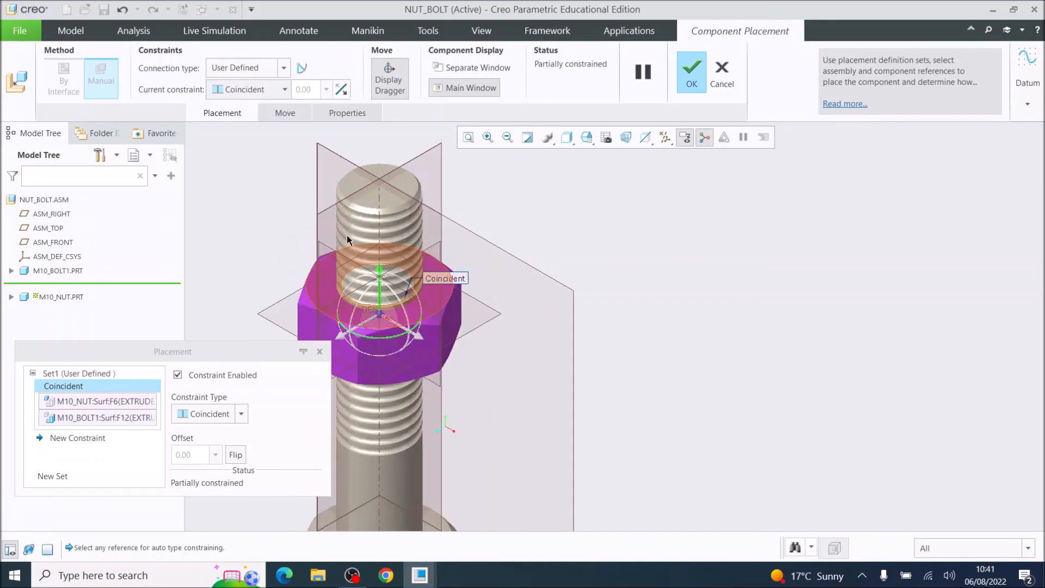
{"action": "left_click", "coordinate": [357, 180]}
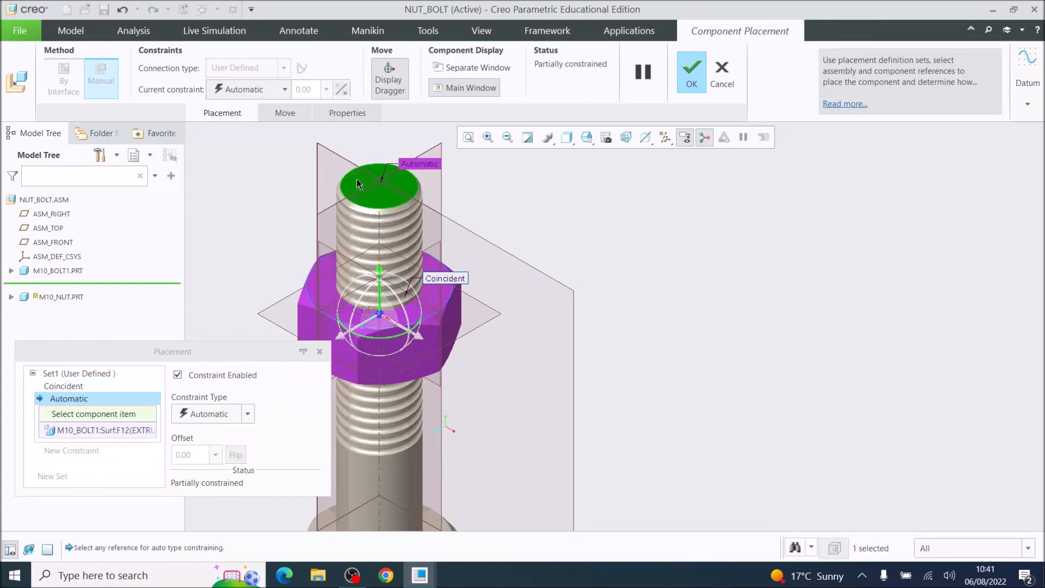
{"action": "left_click", "coordinate": [323, 271]}
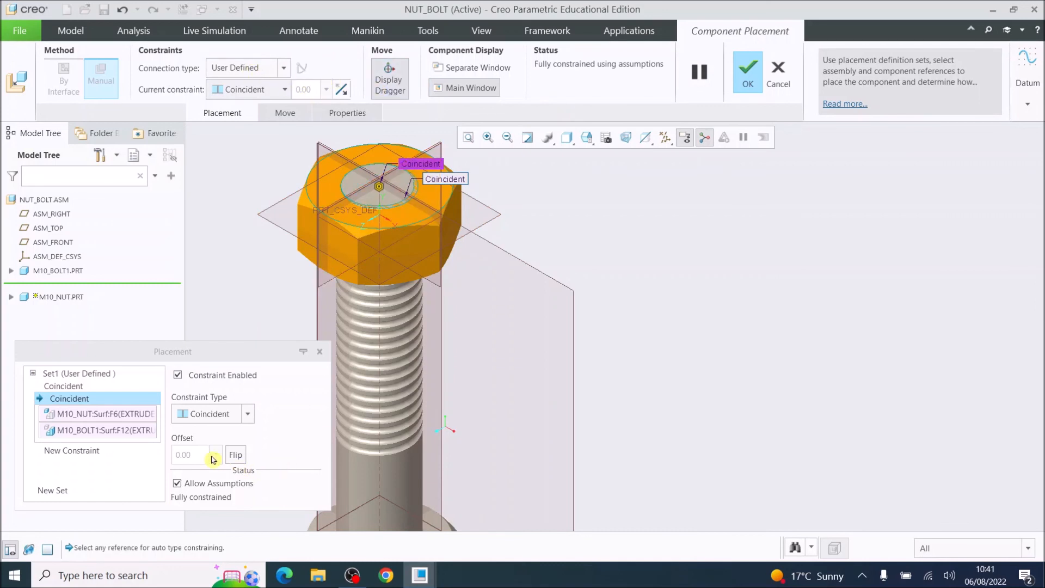
Change the nut-to-bolt face constraint to Distance with an offset of 10, reversing its direction by entering -10.
{"action": "left_click", "coordinate": [247, 414]}
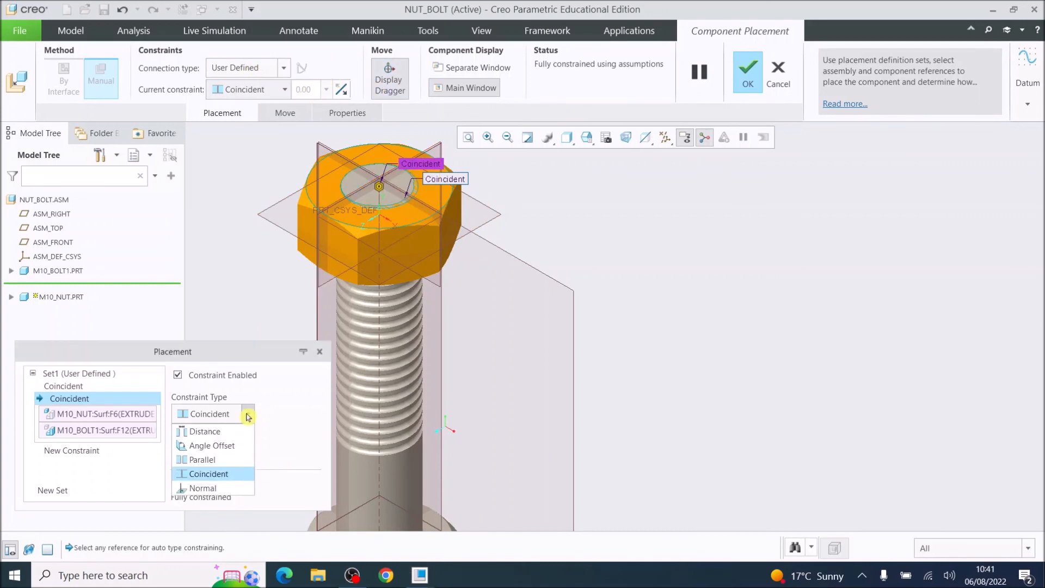
{"action": "left_click", "coordinate": [205, 434]}
{"action": "double_click", "coordinate": [193, 456]}
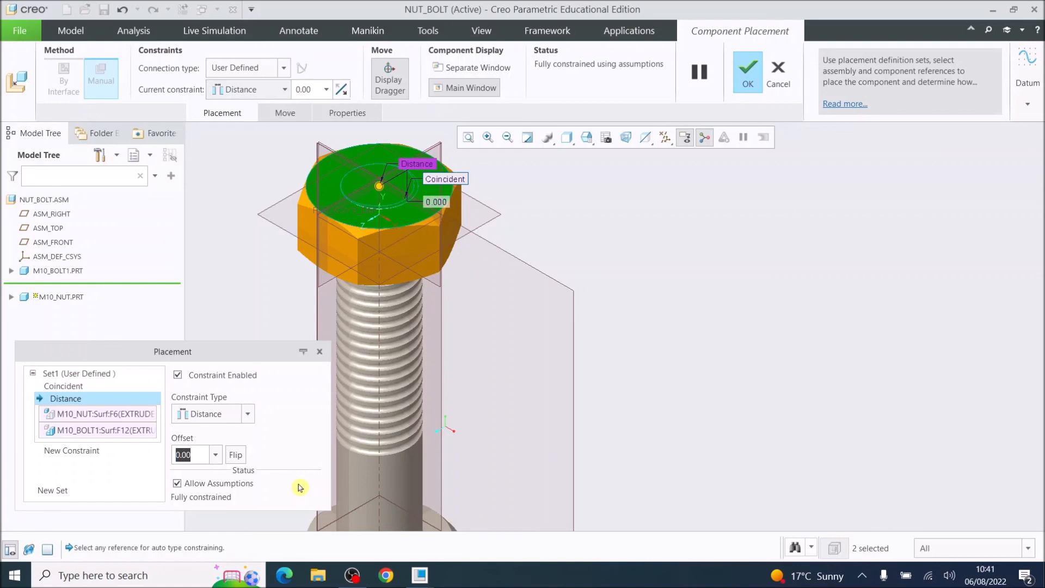
{"action": "type", "text": "10"}
{"action": "key", "text": "Return"}
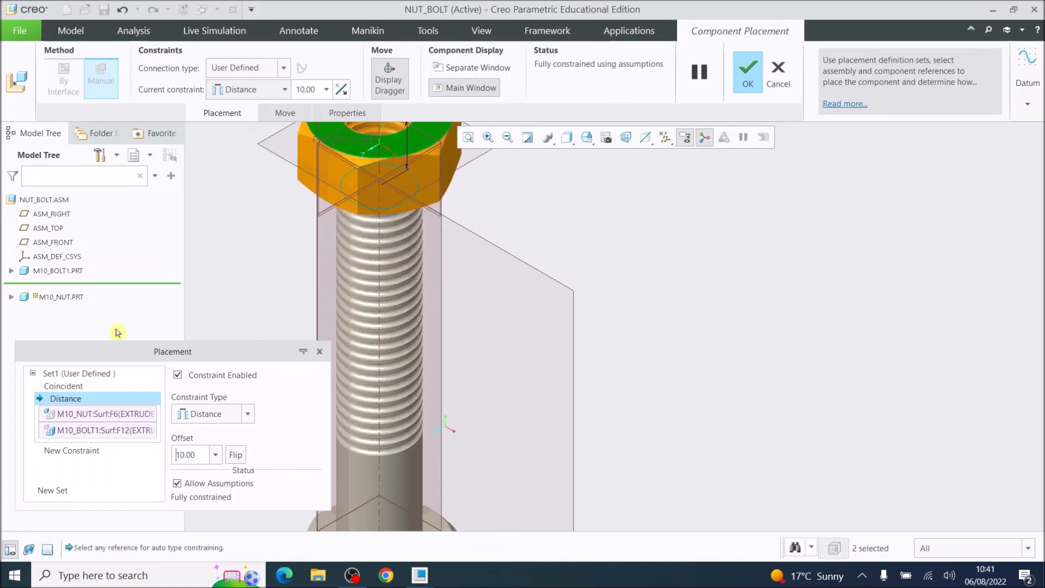
{"action": "type", "text": "-"}
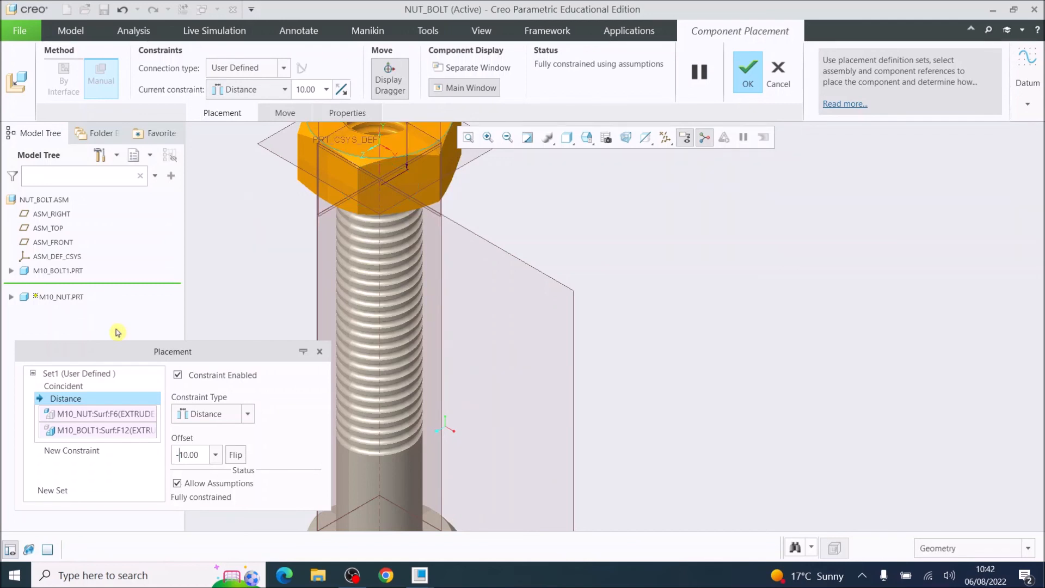
{"action": "key", "text": "Return"}
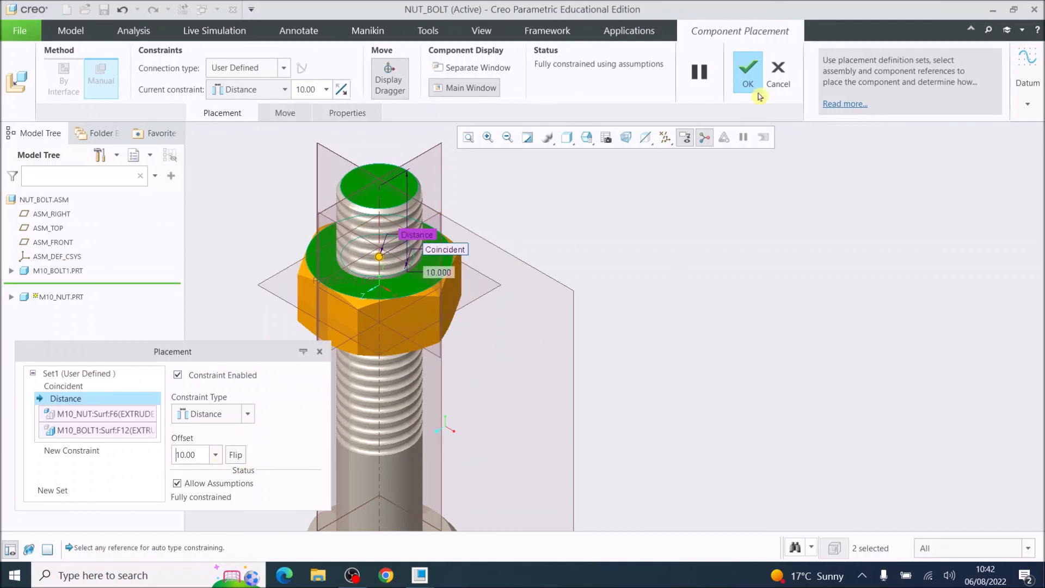
Accept the nut's placement in the NUT_BOLT assembly and view the whole nut and bolt.
{"action": "left_click", "coordinate": [748, 73]}
{"action": "scroll", "coordinate": [418, 384], "scroll_direction": "down", "scroll_amount": 5}
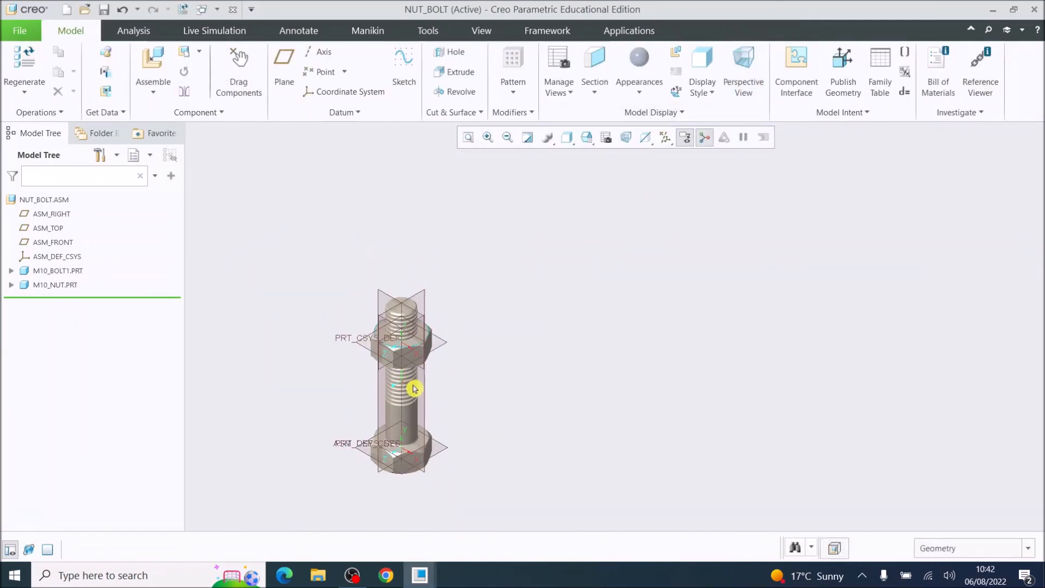
{"action": "left_click", "coordinate": [469, 138]}
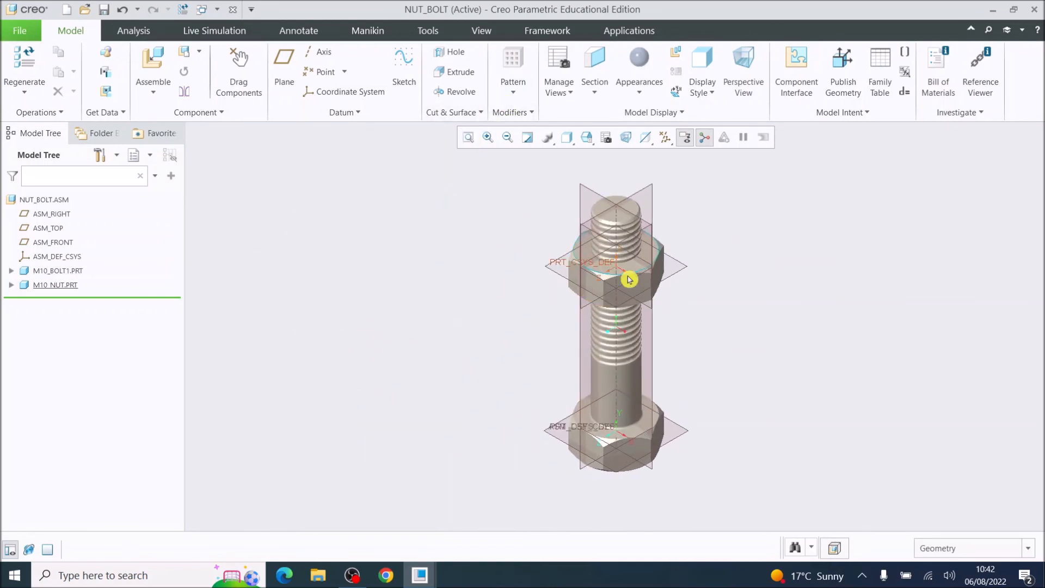
{"action": "mouse_move", "coordinate": [634, 300]}
{"action": "middle_mouse_down"}
{"action": "mouse_move", "coordinate": [550, 266]}
{"action": "mouse_move", "coordinate": [520, 295]}
{"action": "mouse_move", "coordinate": [478, 423]}
{"action": "mouse_move", "coordinate": [604, 436]}
{"action": "mouse_move", "coordinate": [721, 378]}
{"action": "mouse_move", "coordinate": [669, 413]}
{"action": "mouse_move", "coordinate": [777, 342]}
{"action": "mouse_move", "coordinate": [600, 375]}
{"action": "mouse_move", "coordinate": [552, 363]}
{"action": "mouse_move", "coordinate": [566, 338]}
{"action": "middle_mouse_up"}
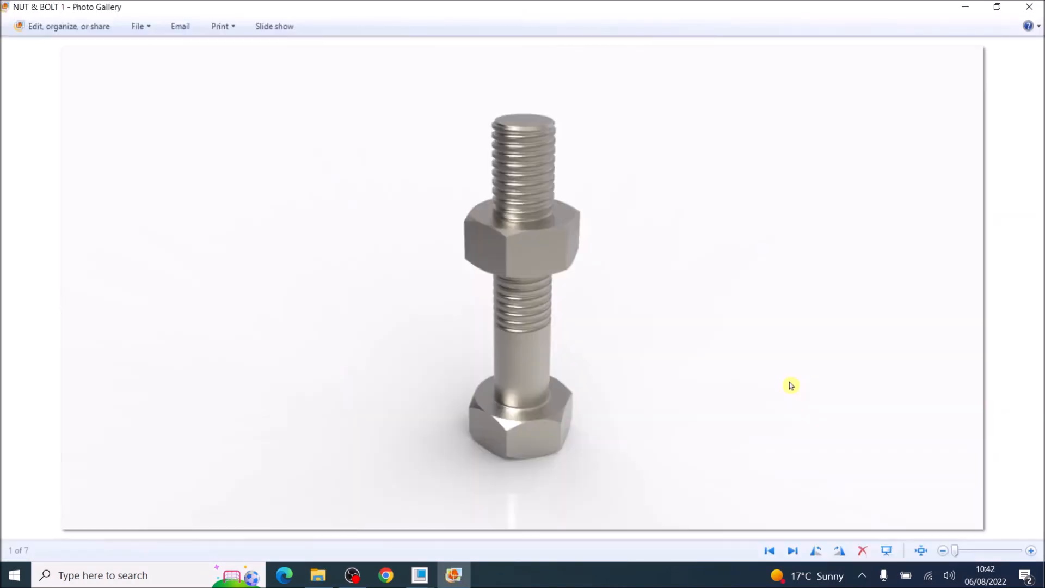